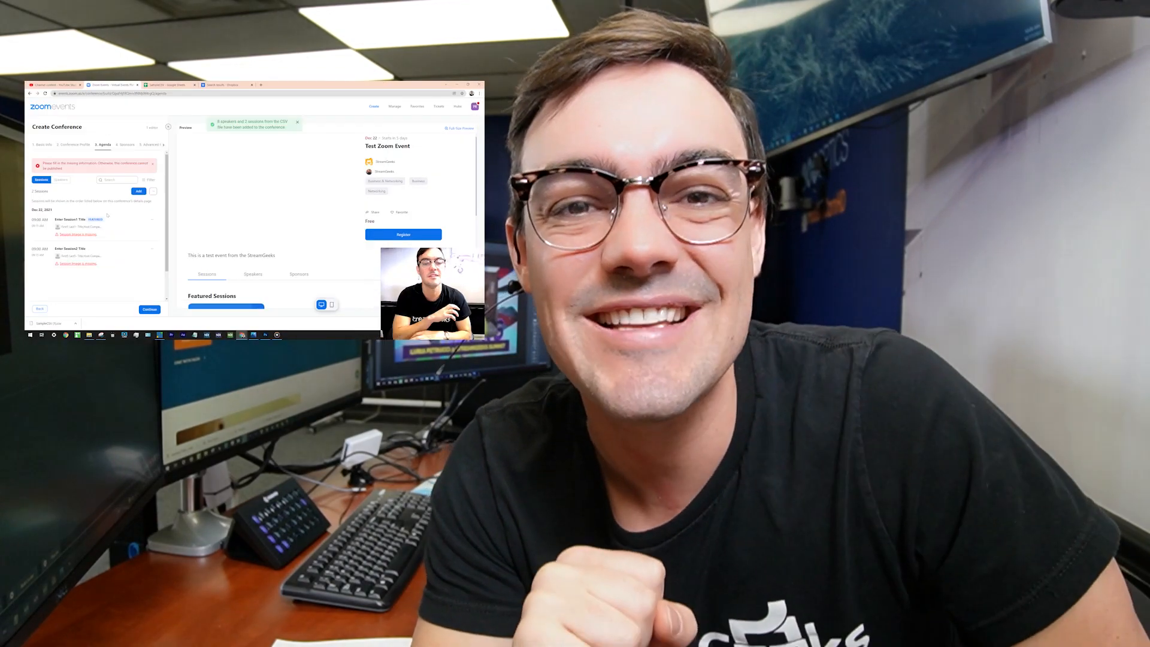
Start a new Conference from the Create menu's event-type choices.
{"action": "scroll", "coordinate": [140, 137], "scroll_direction": "down", "scroll_amount": 10}
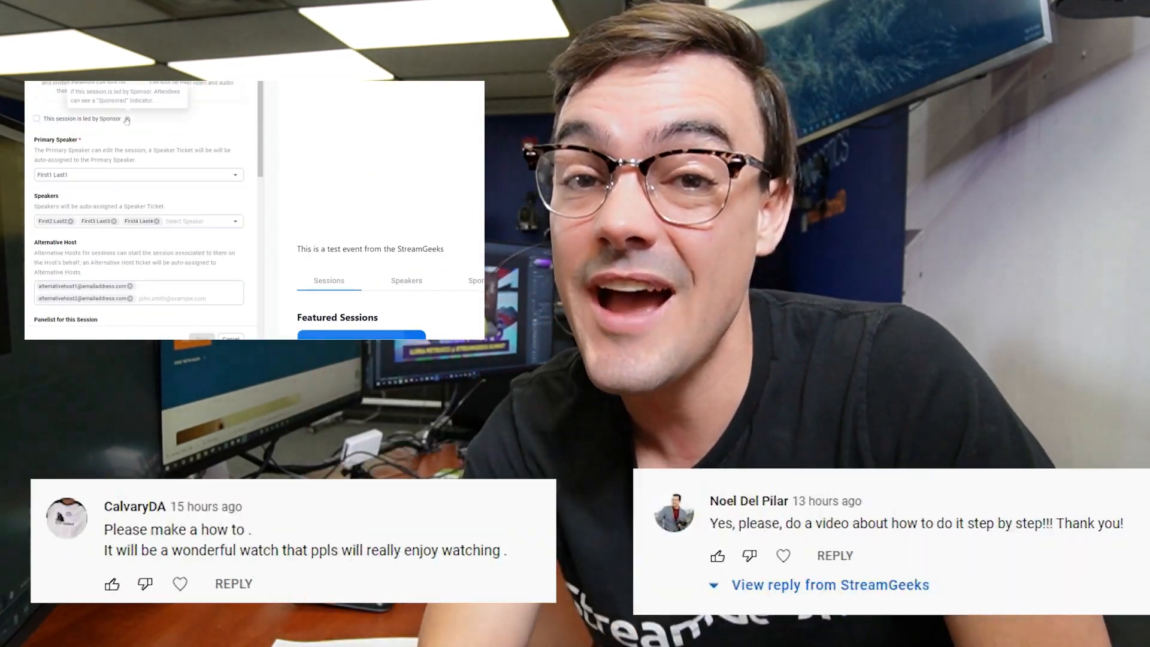
{"action": "scroll", "coordinate": [90, 139], "scroll_direction": "down", "scroll_amount": 3}
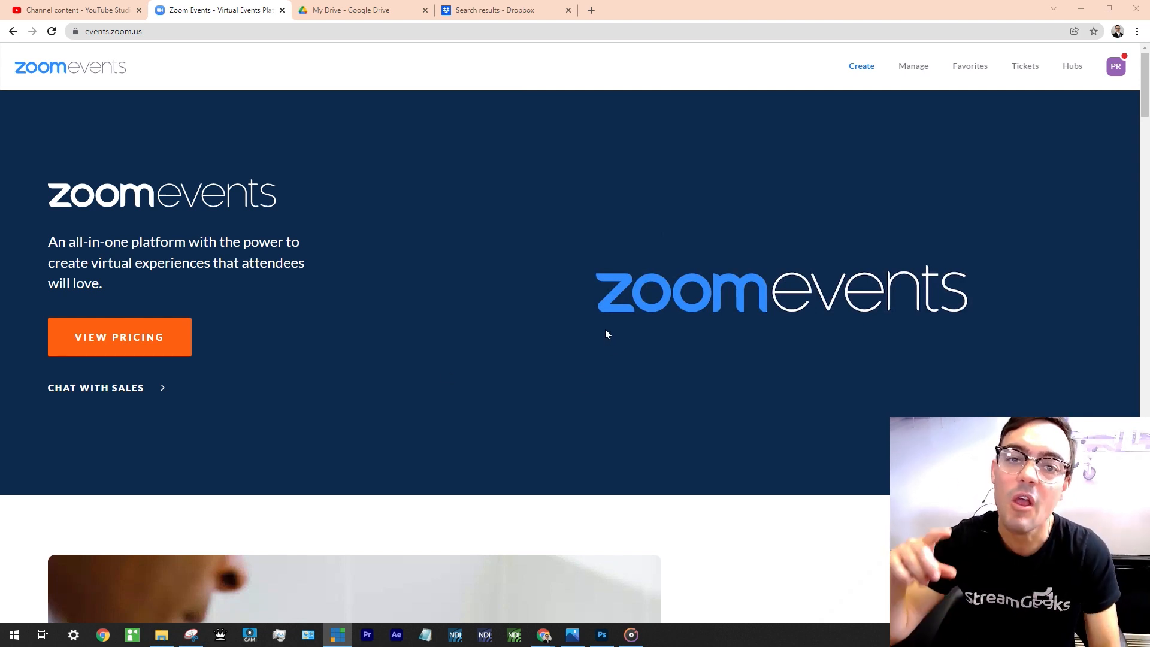
{"action": "left_click", "coordinate": [861, 67]}
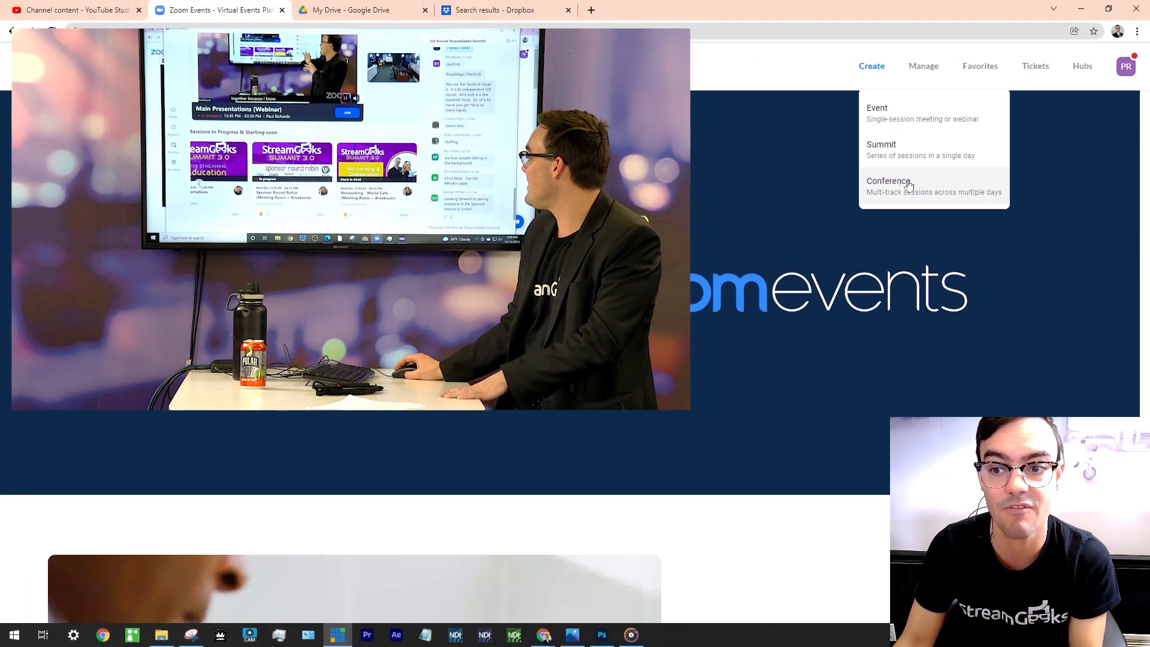
{"action": "left_click", "coordinate": [909, 185]}
Name the conference 'Test Zoom Event' with description 'This is a test event from the StreamGeeks'.
{"action": "left_click", "coordinate": [164, 290]}
{"action": "type", "text": "Test Zoom"}
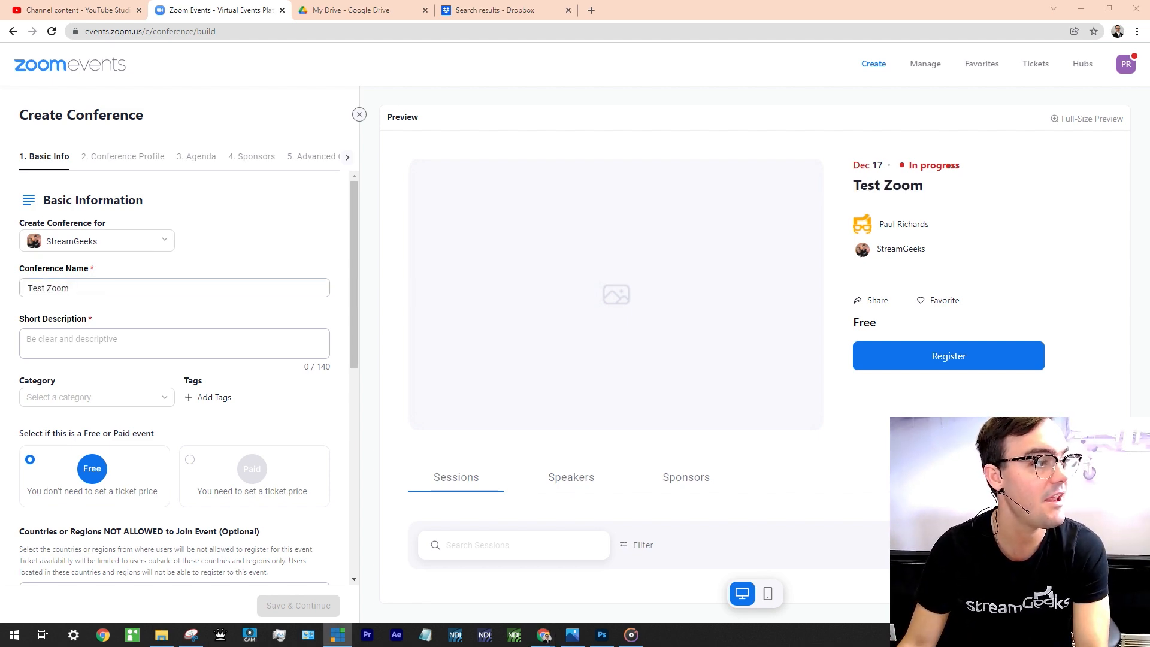
{"action": "left_click", "coordinate": [135, 287]}
{"action": "type", "text": "Event"}
{"action": "key", "text": "Tab"}
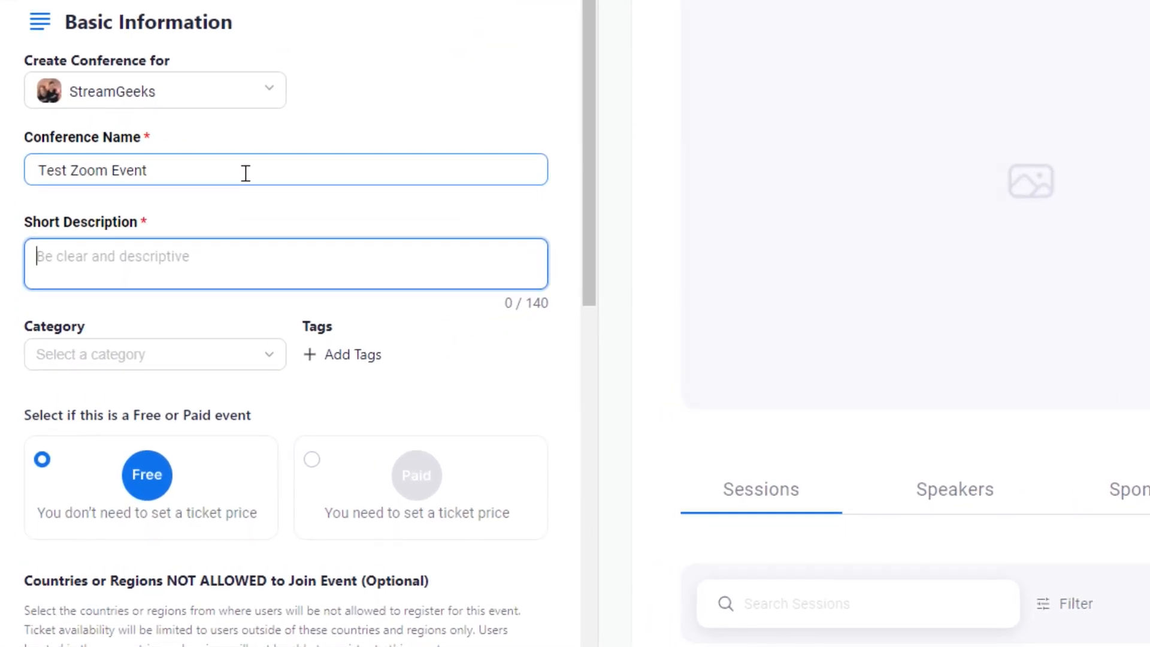
{"action": "type", "text": "This"}
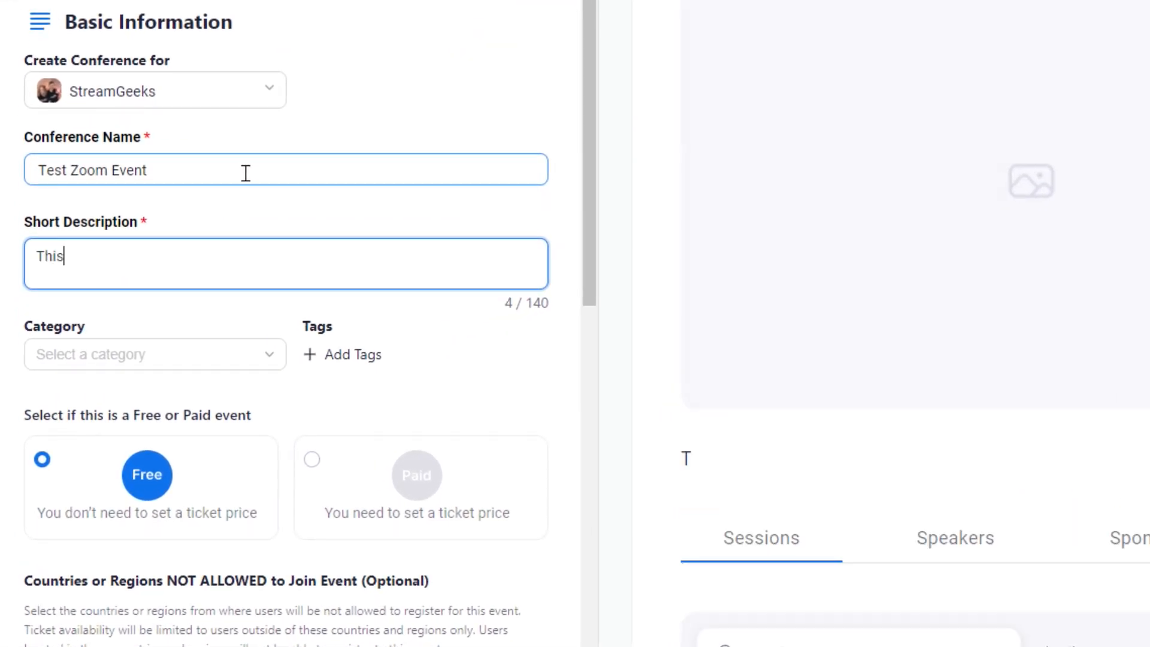
{"action": "type", "text": " is a test event f"}
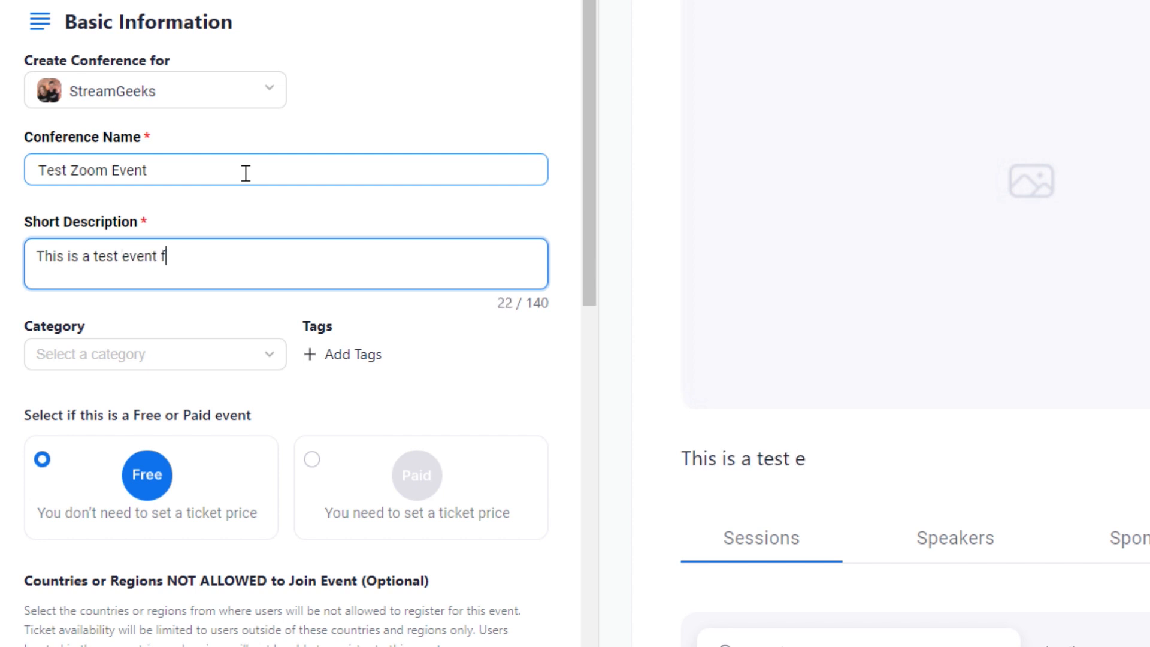
{"action": "type", "text": "rom the StraemGeeks"}
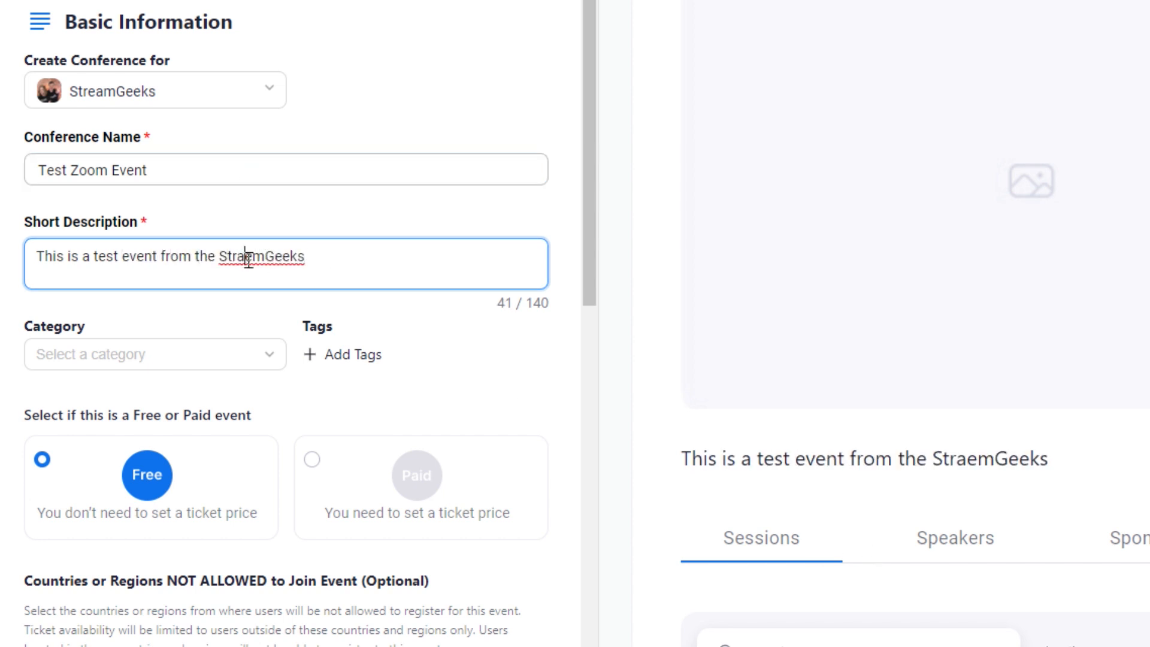
{"action": "left_click_drag", "start_coordinate": [241, 262], "coordinate": [446, 285]}
{"action": "type", "text": "eam"}
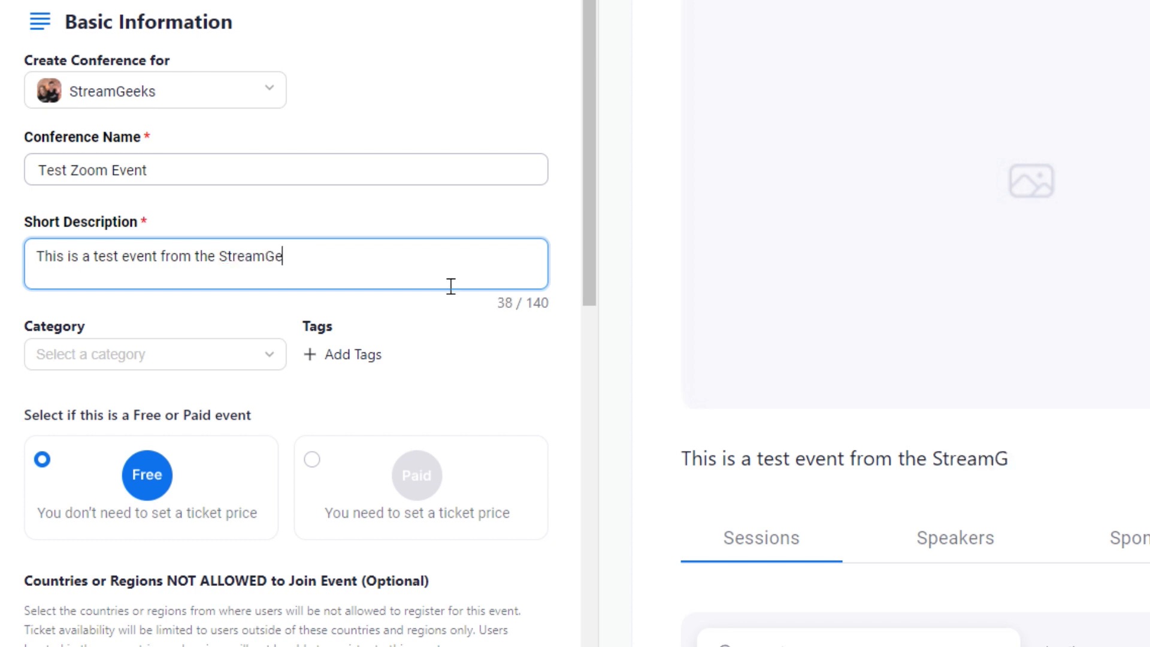
Set the conference category to Business & Networking.
{"action": "left_click", "coordinate": [247, 358]}
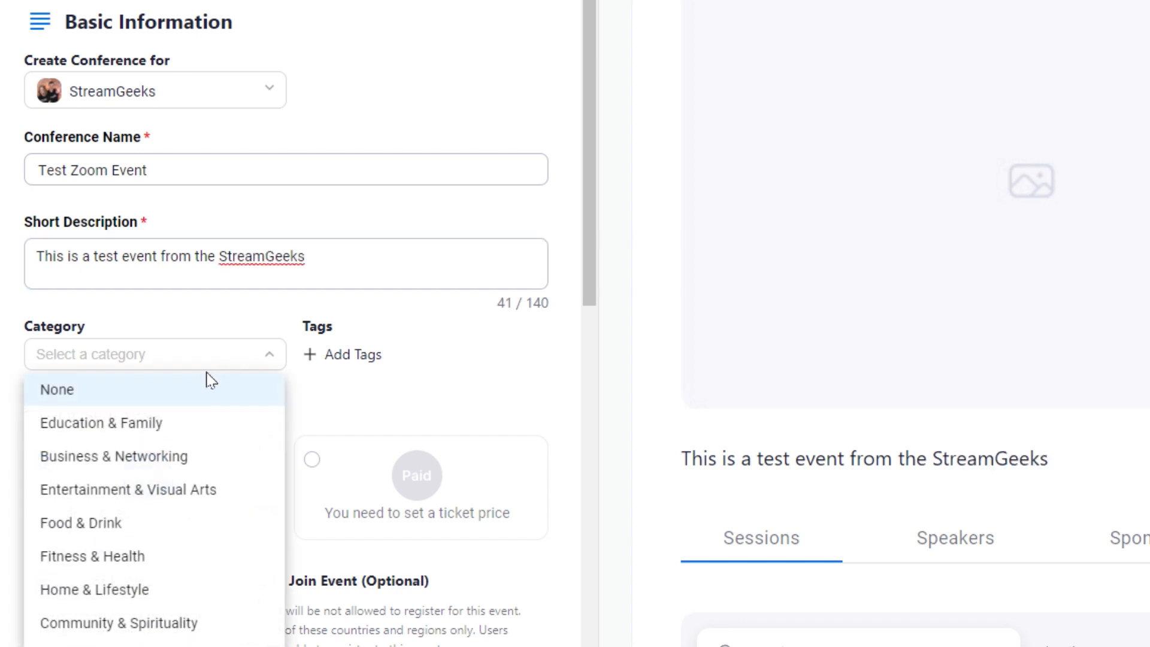
{"action": "left_click", "coordinate": [178, 452]}
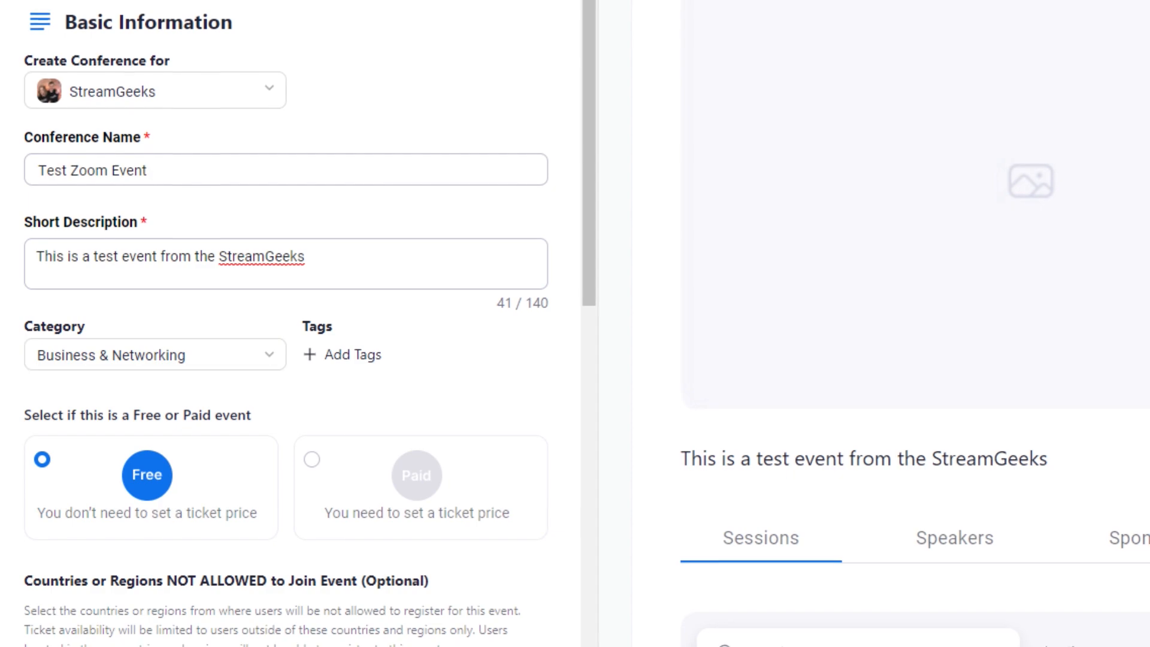
{"action": "left_click", "coordinate": [300, 371]}
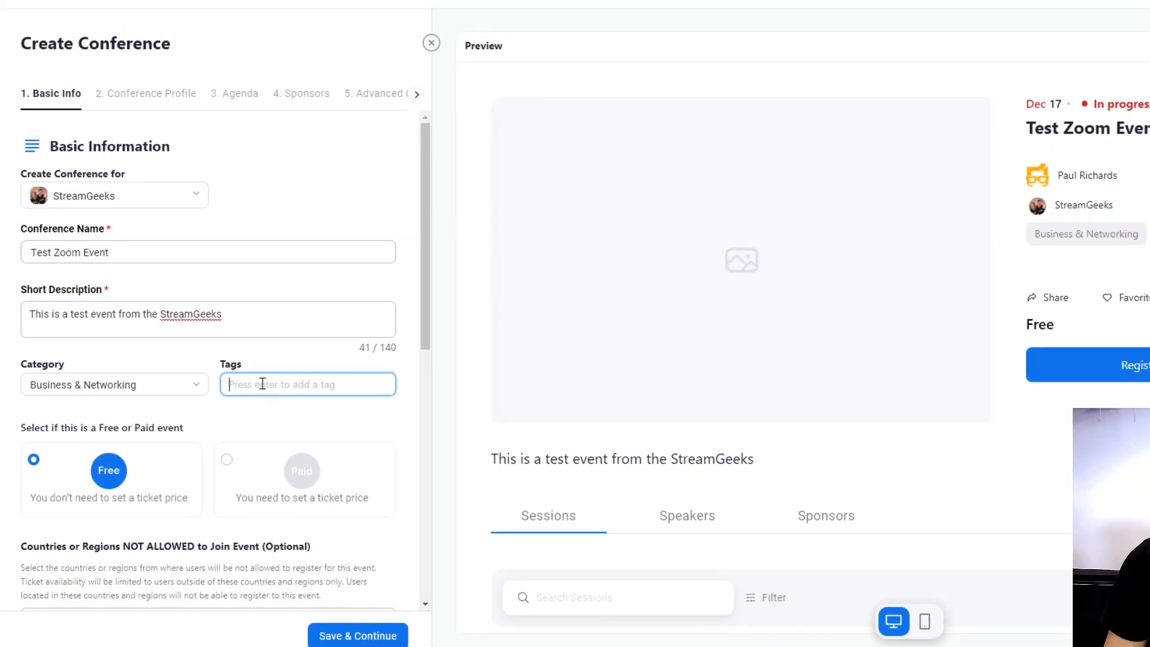
Add the tags Business and Networking to the conference.
{"action": "type", "text": "Business"}
{"action": "key", "text": "Return"}
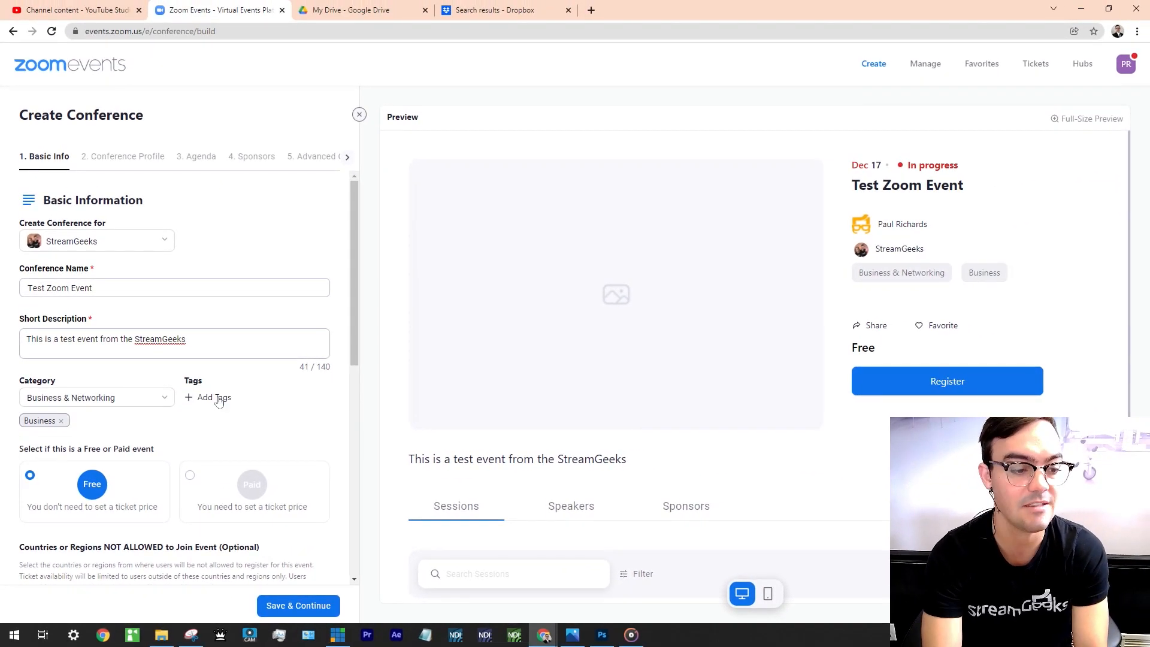
{"action": "left_click", "coordinate": [218, 401]}
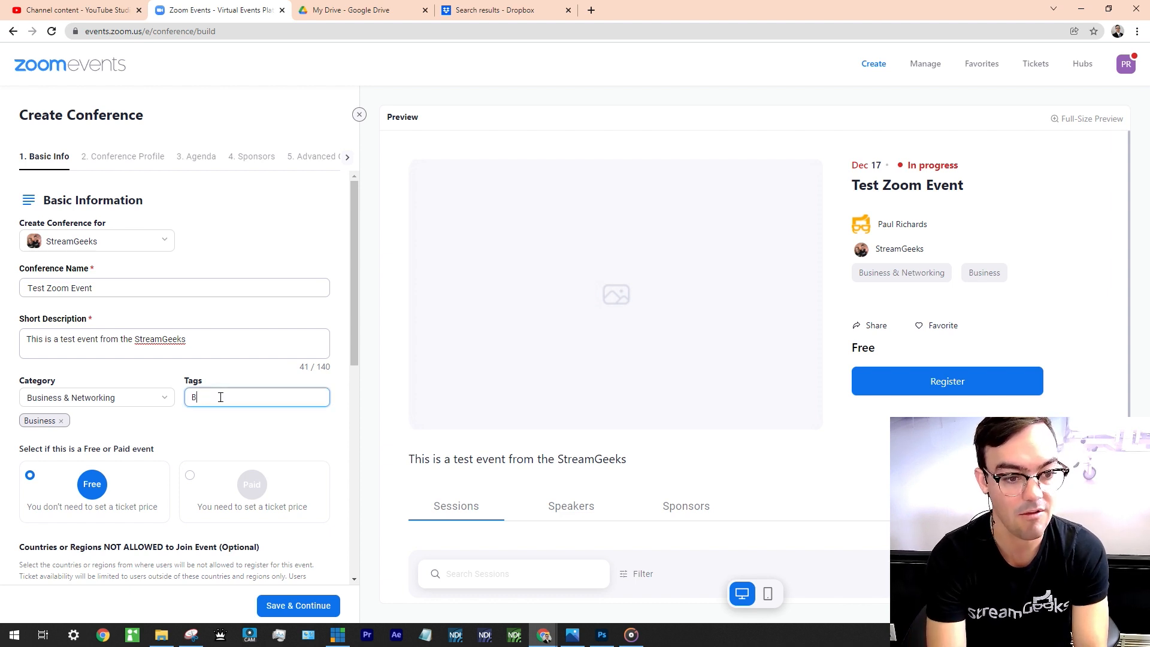
{"action": "type", "text": "Networking"}
{"action": "key", "text": "Return"}
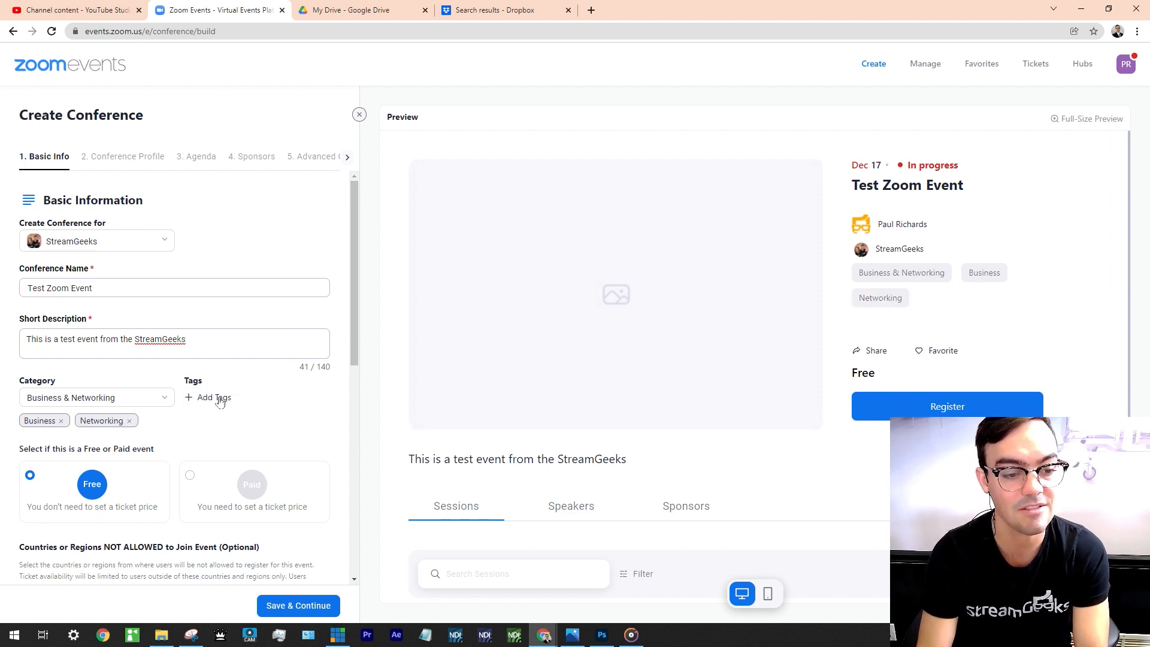
Change the conference date to December 22, 2021.
{"action": "scroll", "coordinate": [591, 238], "scroll_direction": "down", "scroll_amount": 1}
{"action": "scroll", "coordinate": [126, 333], "scroll_direction": "down", "scroll_amount": 3}
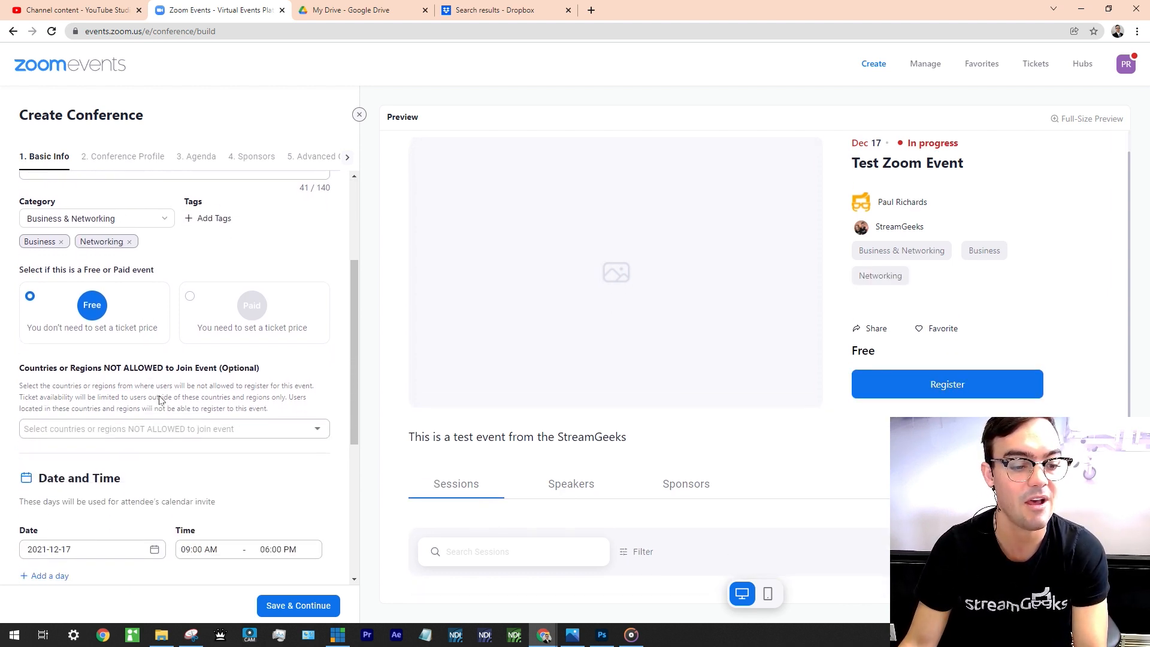
{"action": "scroll", "coordinate": [155, 425], "scroll_direction": "down", "scroll_amount": 4}
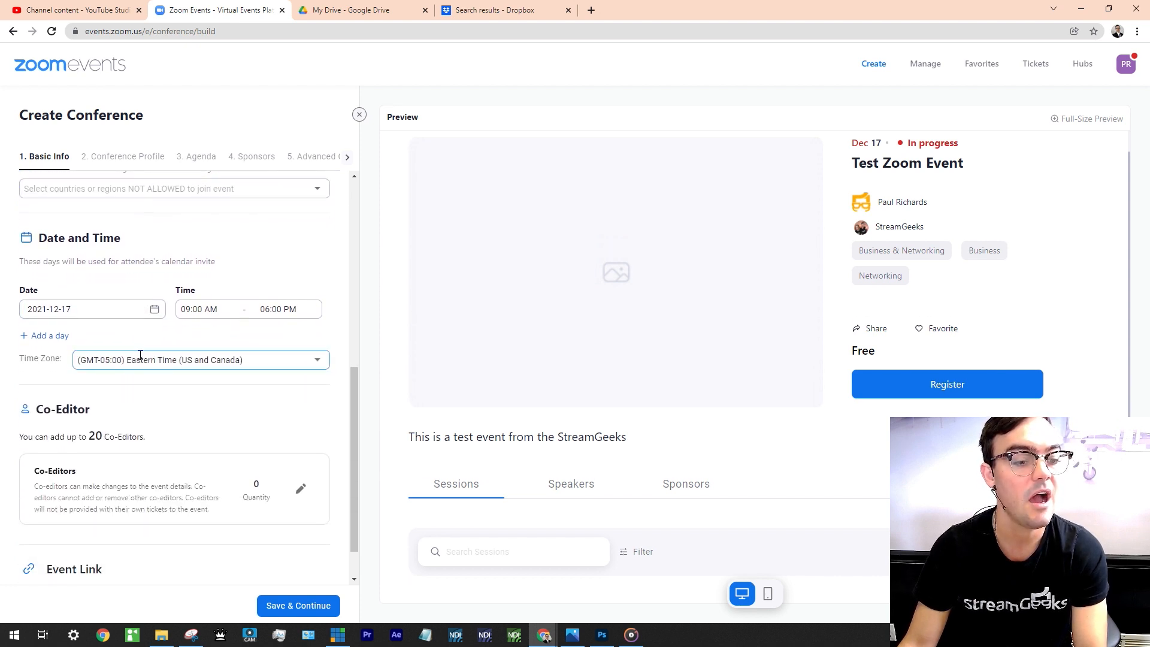
{"action": "left_click", "coordinate": [154, 310]}
{"action": "left_click", "coordinate": [104, 445]}
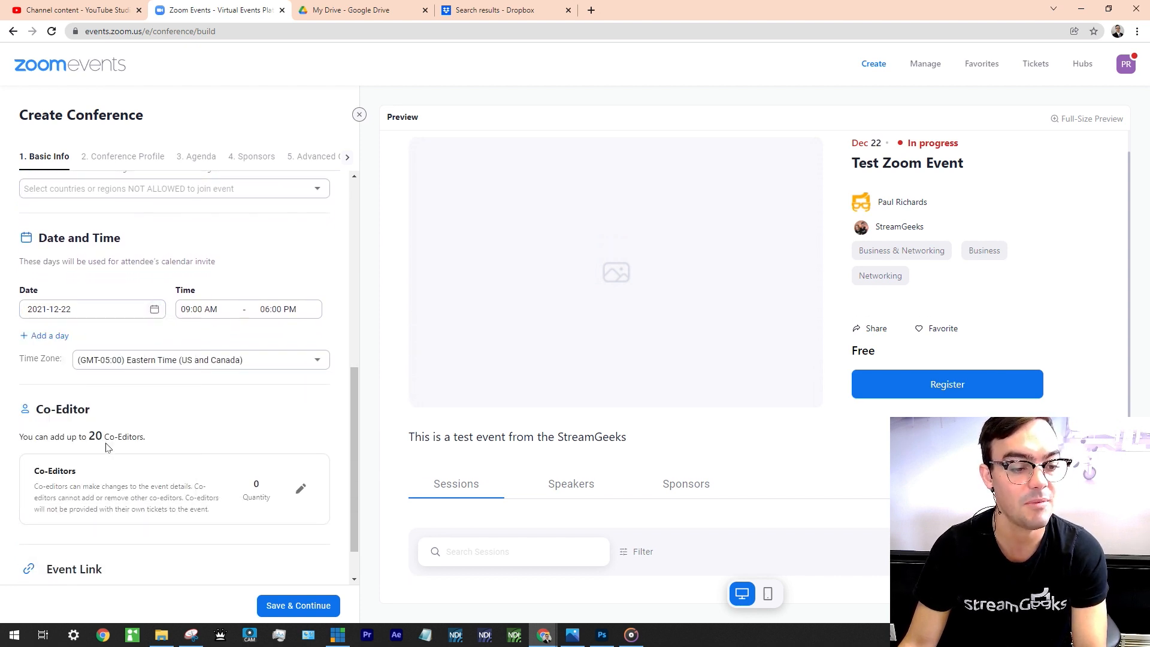
{"action": "scroll", "coordinate": [154, 410], "scroll_direction": "down", "scroll_amount": 1}
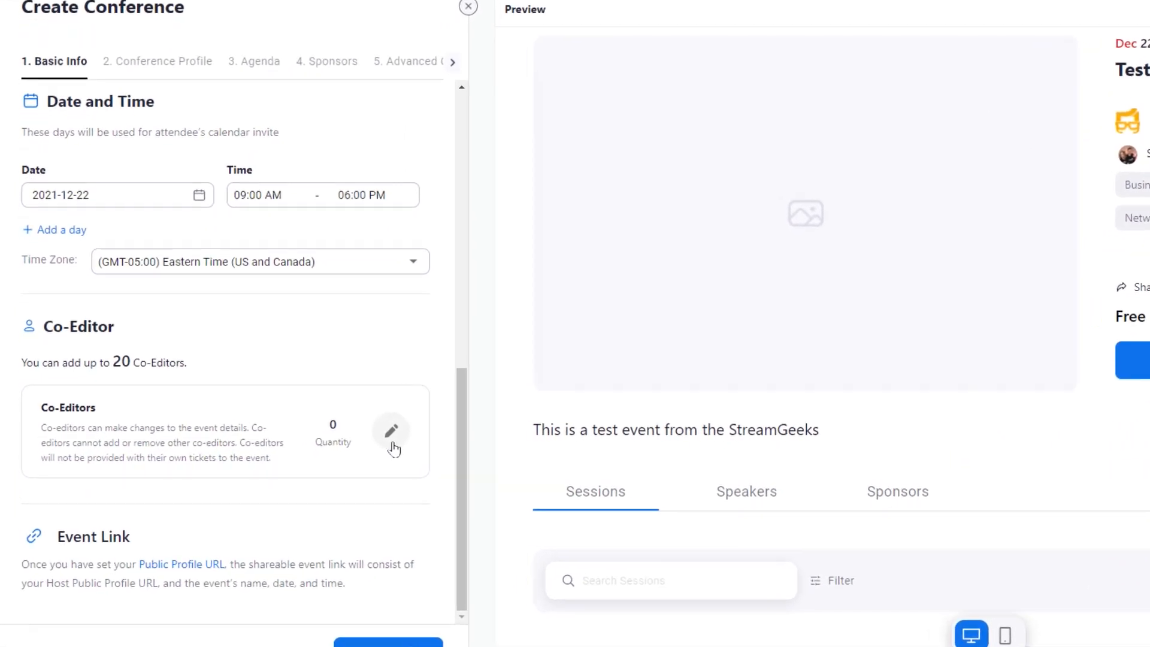
Add a co-editor by e-mail address with All permissions to the Co-Editor List.
{"action": "left_click", "coordinate": [392, 444]}
{"action": "scroll", "coordinate": [372, 419], "scroll_direction": "down", "scroll_amount": 3}
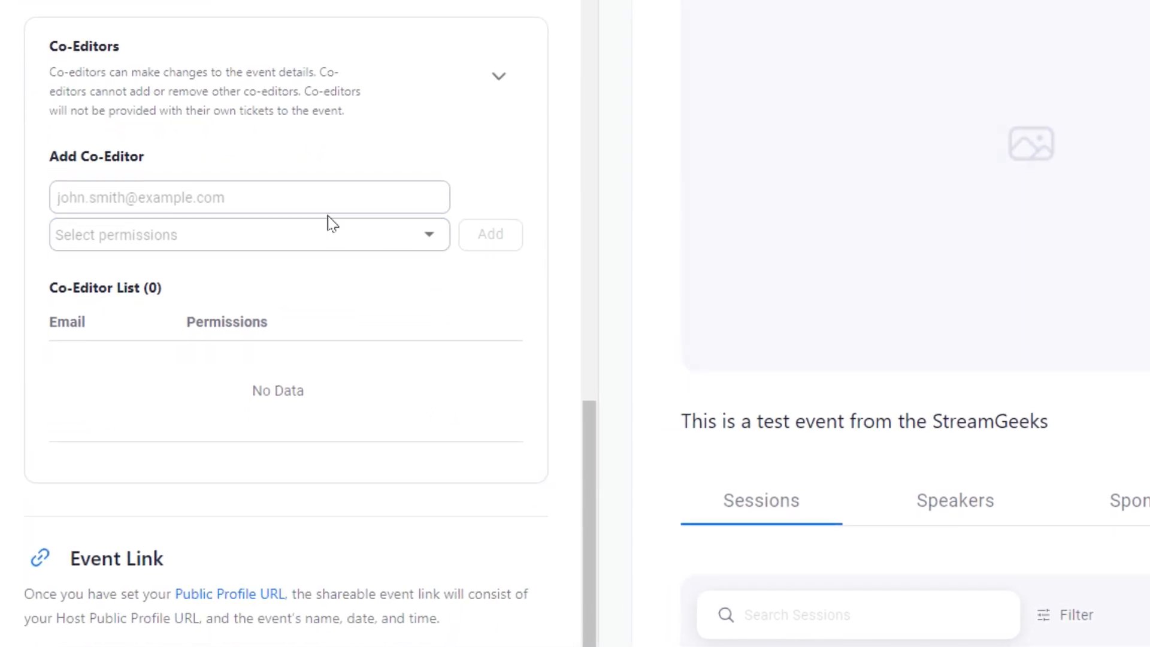
{"action": "left_click", "coordinate": [324, 192]}
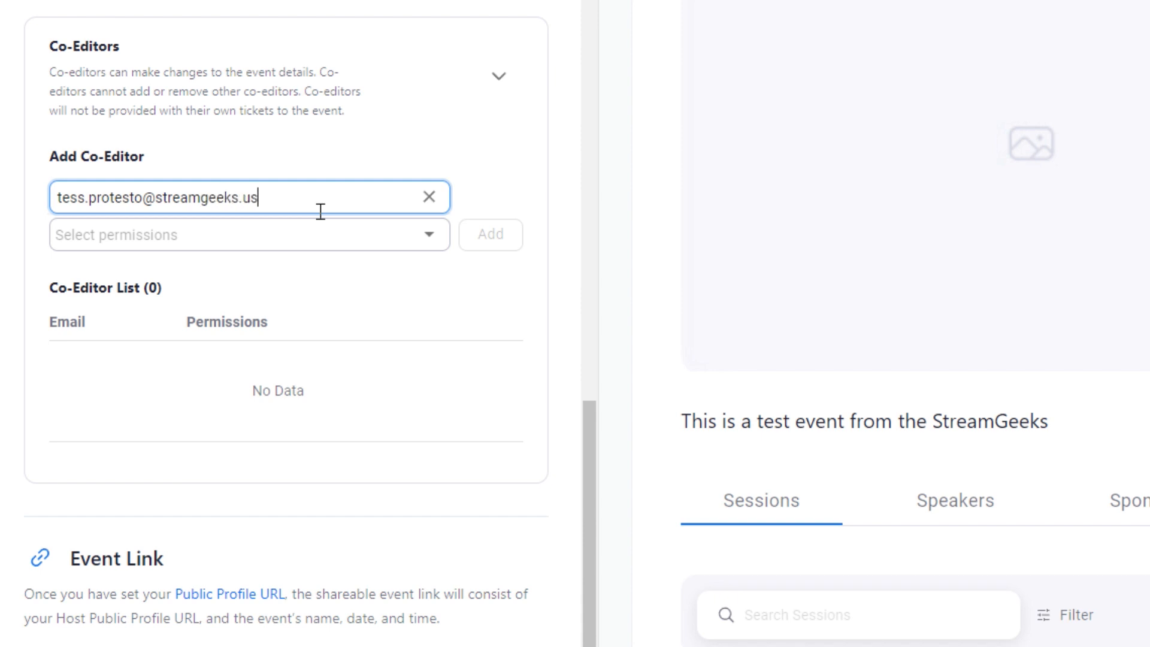
{"action": "key", "text": "Tab"}
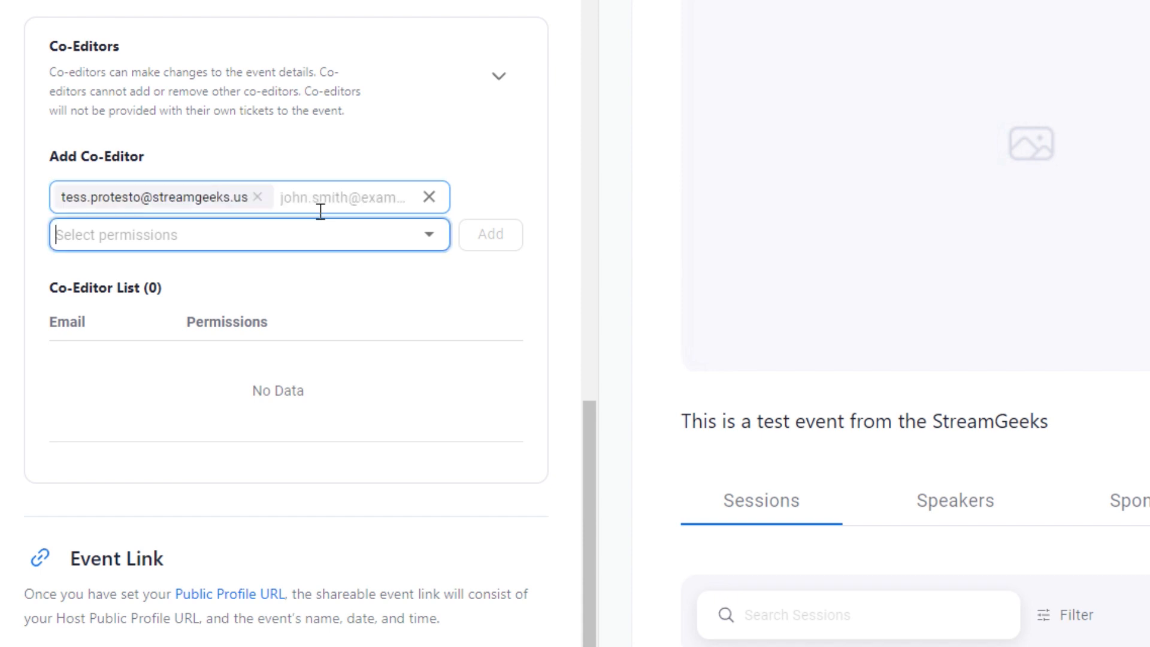
{"action": "left_click", "coordinate": [430, 233]}
{"action": "left_click", "coordinate": [160, 286]}
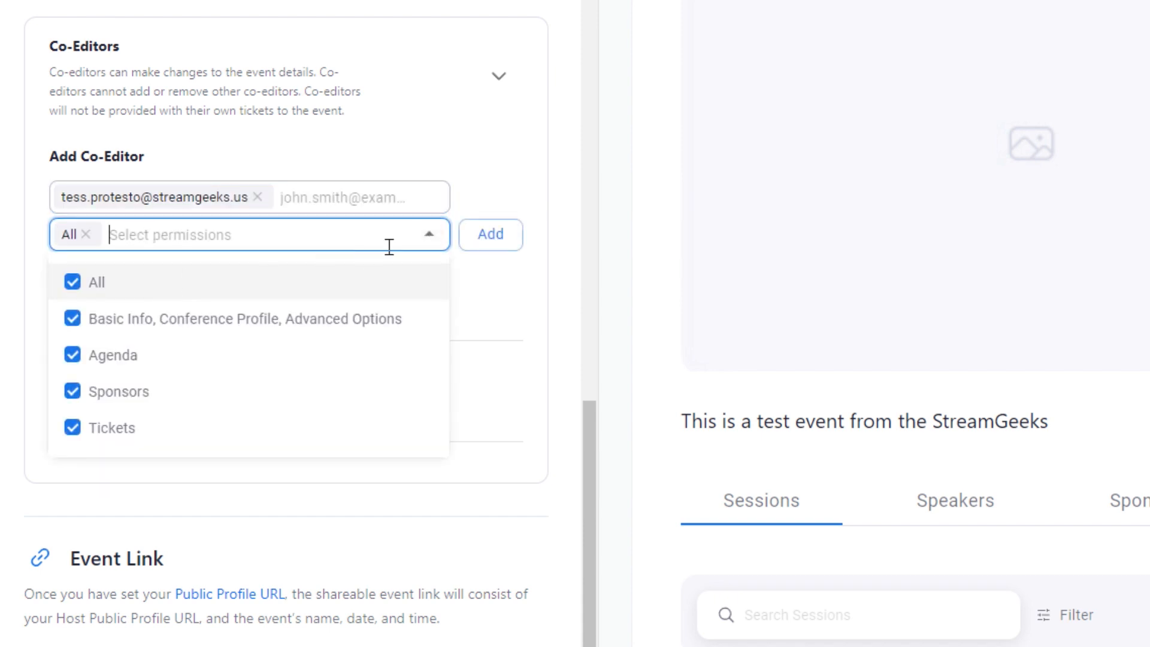
{"action": "left_click", "coordinate": [482, 235]}
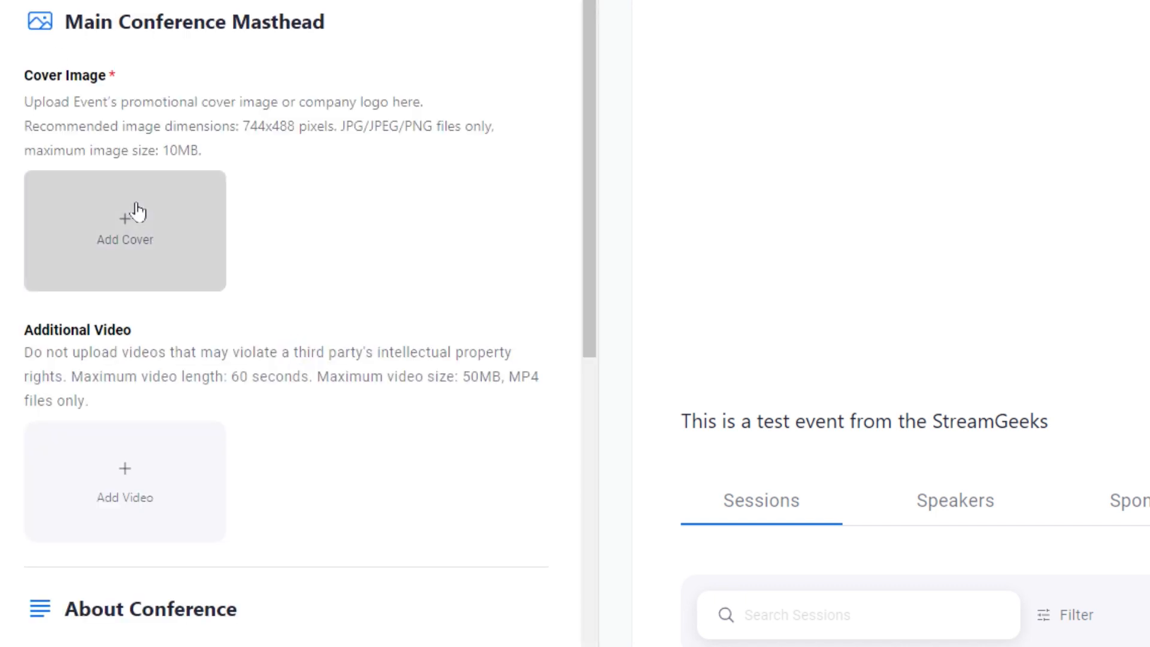
Upload a cover image and begin the About Conference text with 'A li'.
{"action": "left_click", "coordinate": [136, 211]}
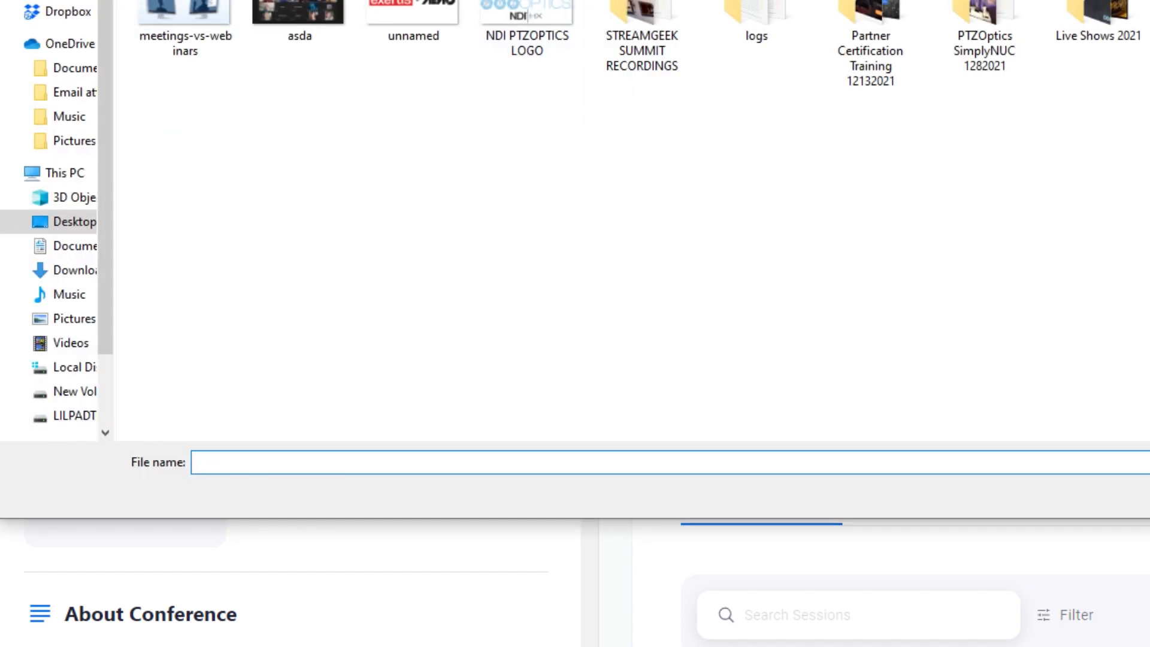
{"action": "double_click", "coordinate": [185, 7]}
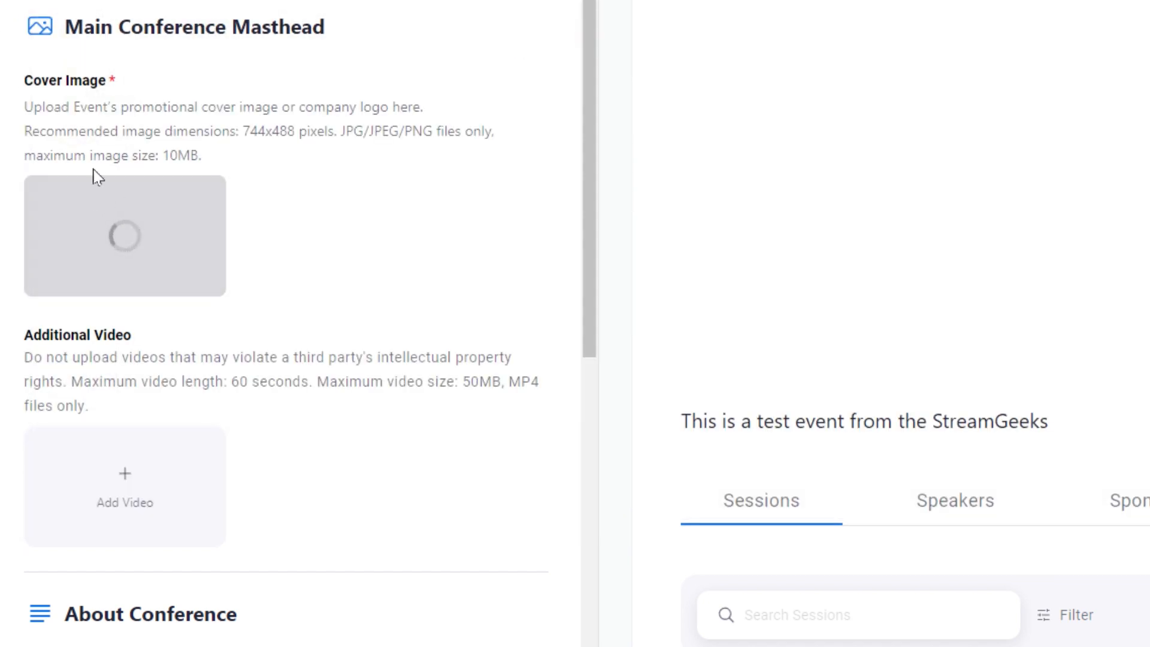
{"action": "scroll", "coordinate": [94, 183], "scroll_direction": "down", "scroll_amount": 5}
{"action": "scroll", "coordinate": [103, 201], "scroll_direction": "down", "scroll_amount": 2}
{"action": "left_click", "coordinate": [188, 295]}
{"action": "type", "text": "A little bit more the conference"}
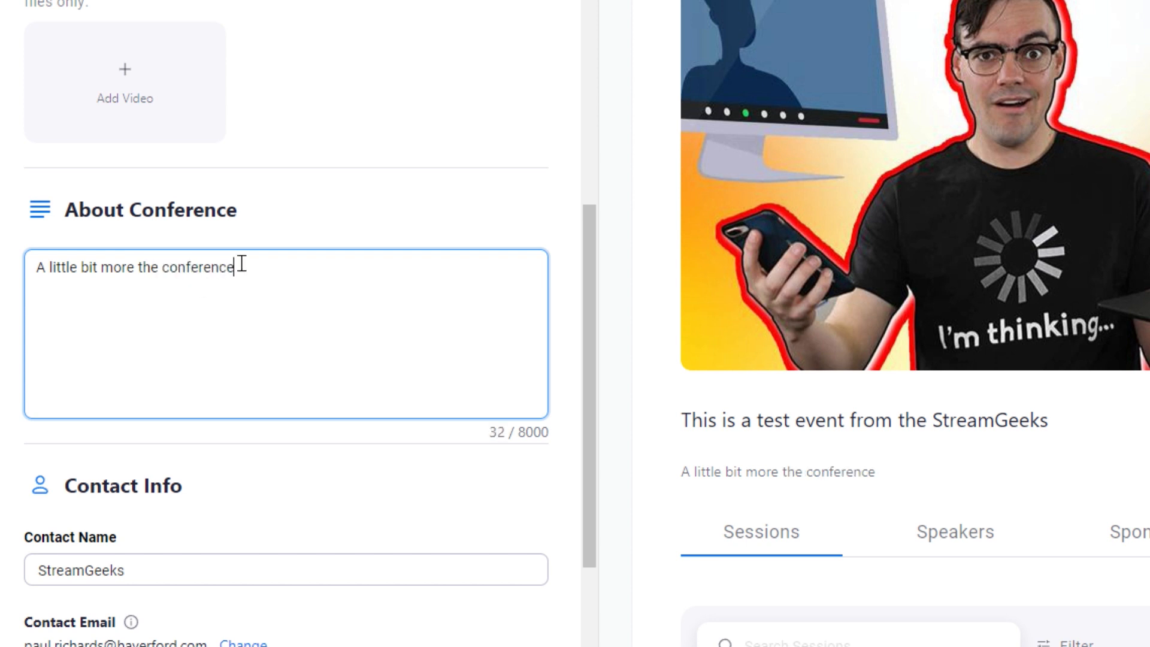
{"action": "scroll", "coordinate": [242, 264], "scroll_direction": "down", "scroll_amount": 3}
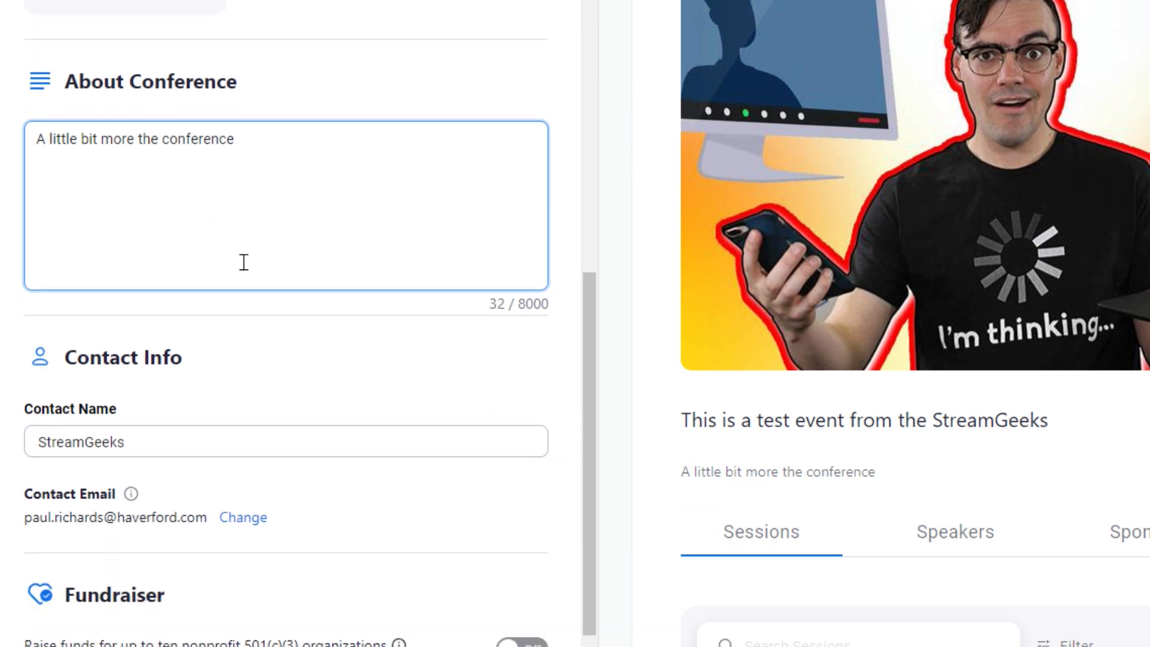
Enable fundraising with OpenWorld Learning as the nonprofit, save, and go to Agenda.
{"action": "left_click", "coordinate": [519, 615]}
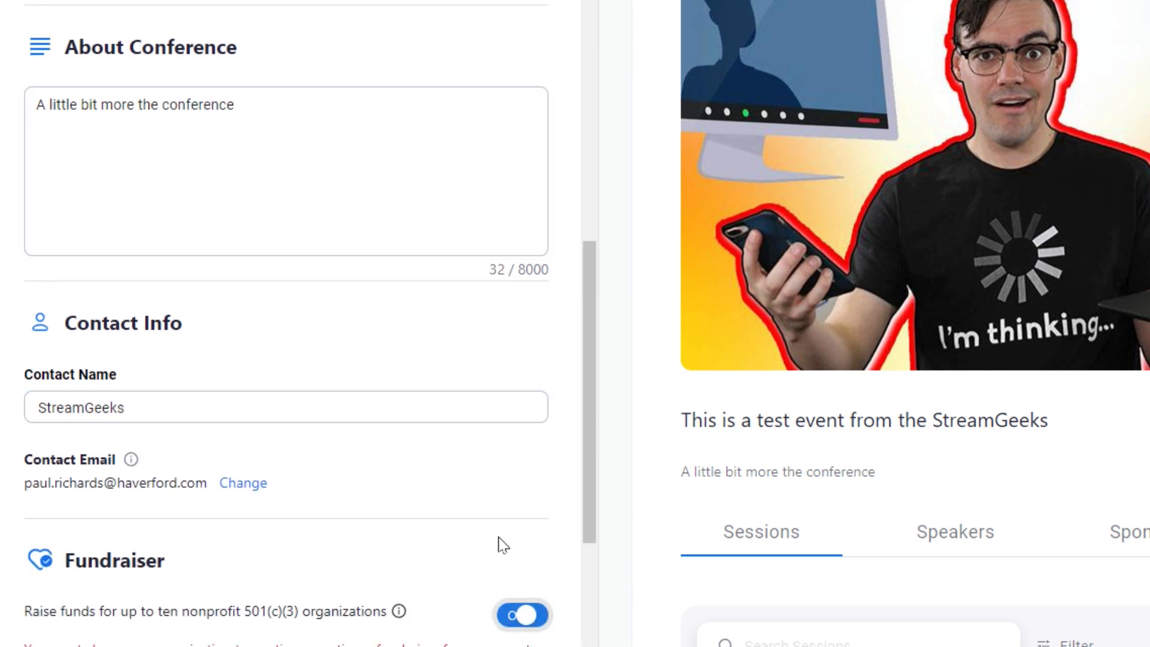
{"action": "scroll", "coordinate": [462, 459], "scroll_direction": "down", "scroll_amount": 4}
{"action": "scroll", "coordinate": [364, 493], "scroll_direction": "down", "scroll_amount": 2}
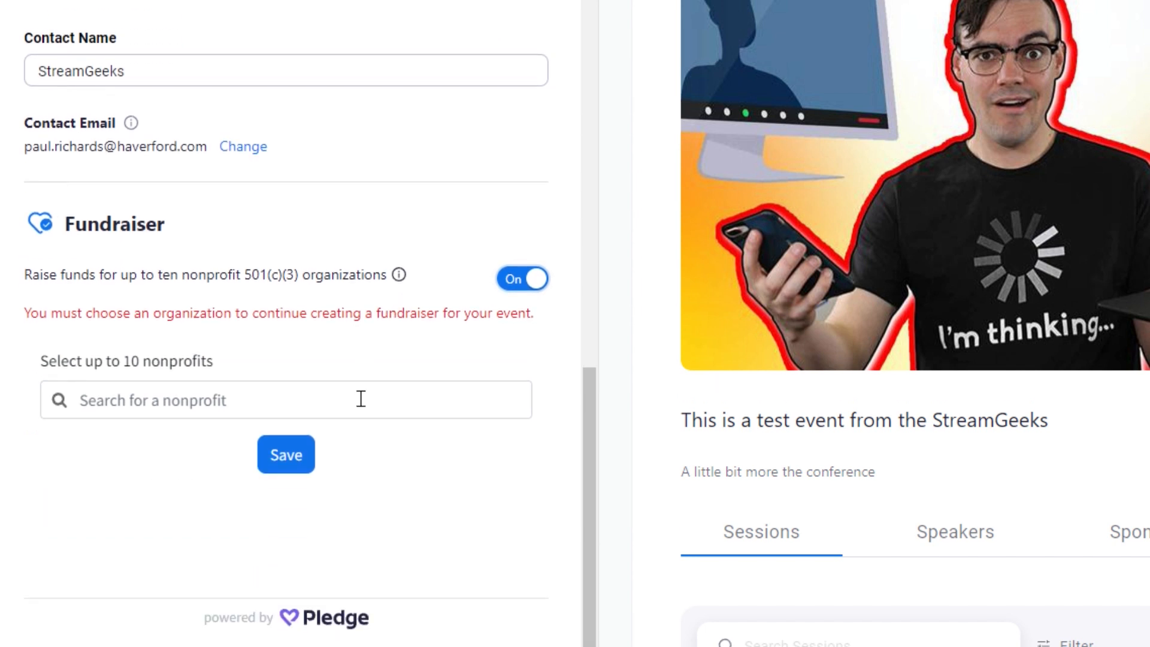
{"action": "left_click", "coordinate": [359, 399]}
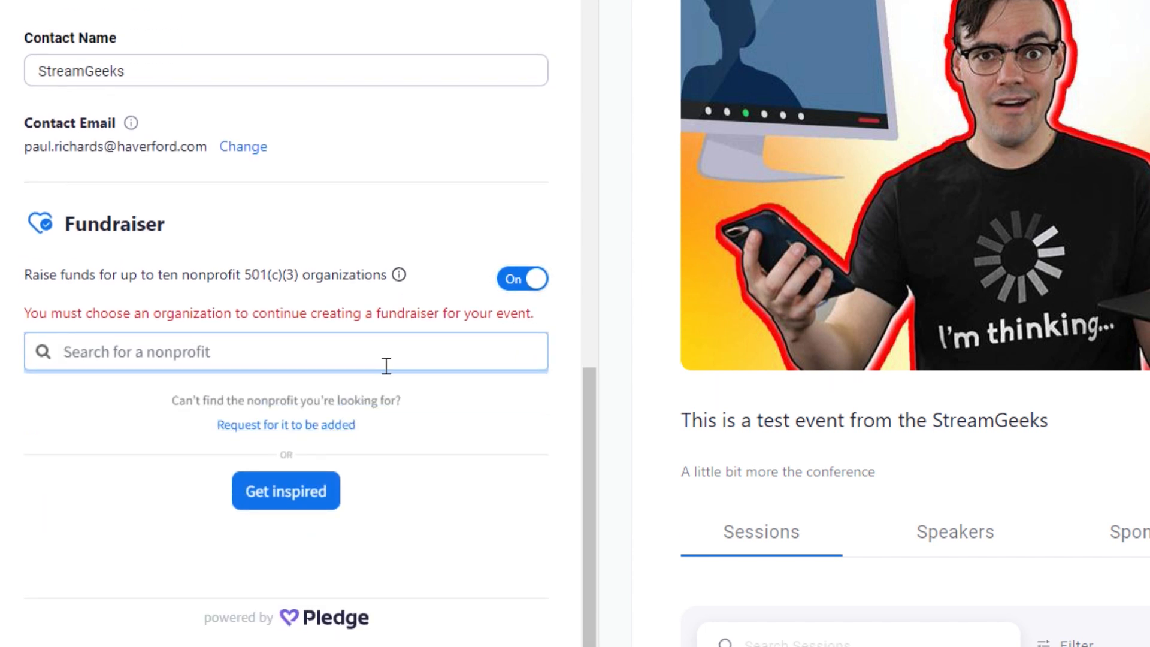
{"action": "type", "text": "open"}
{"action": "left_click", "coordinate": [330, 417]}
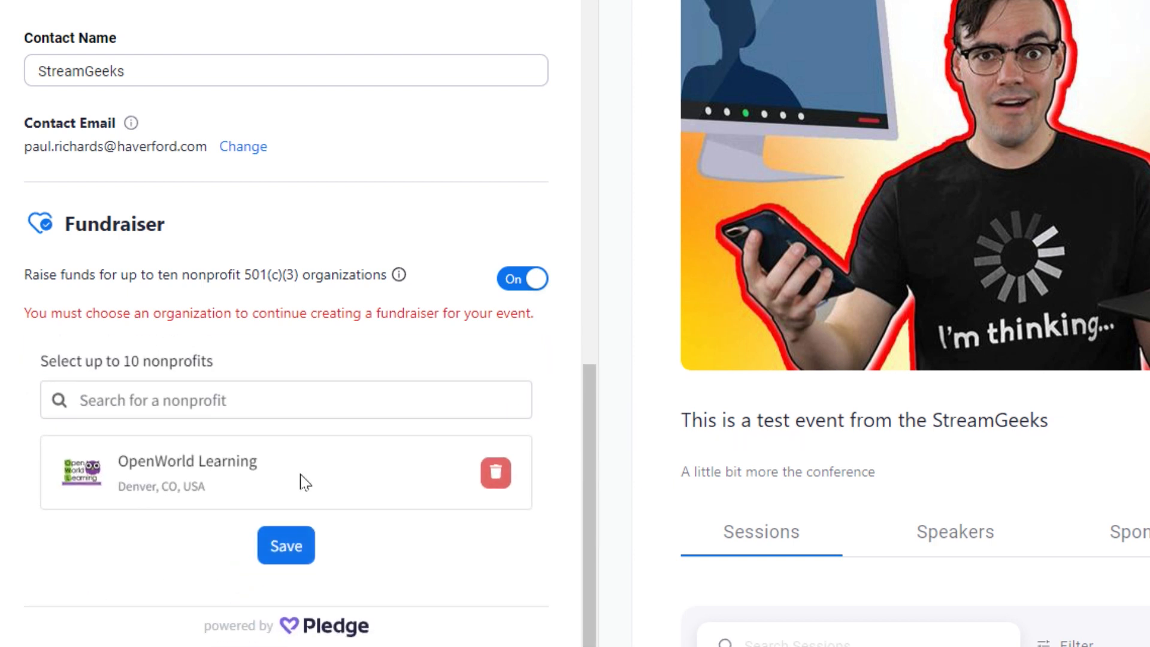
{"action": "left_click", "coordinate": [284, 545]}
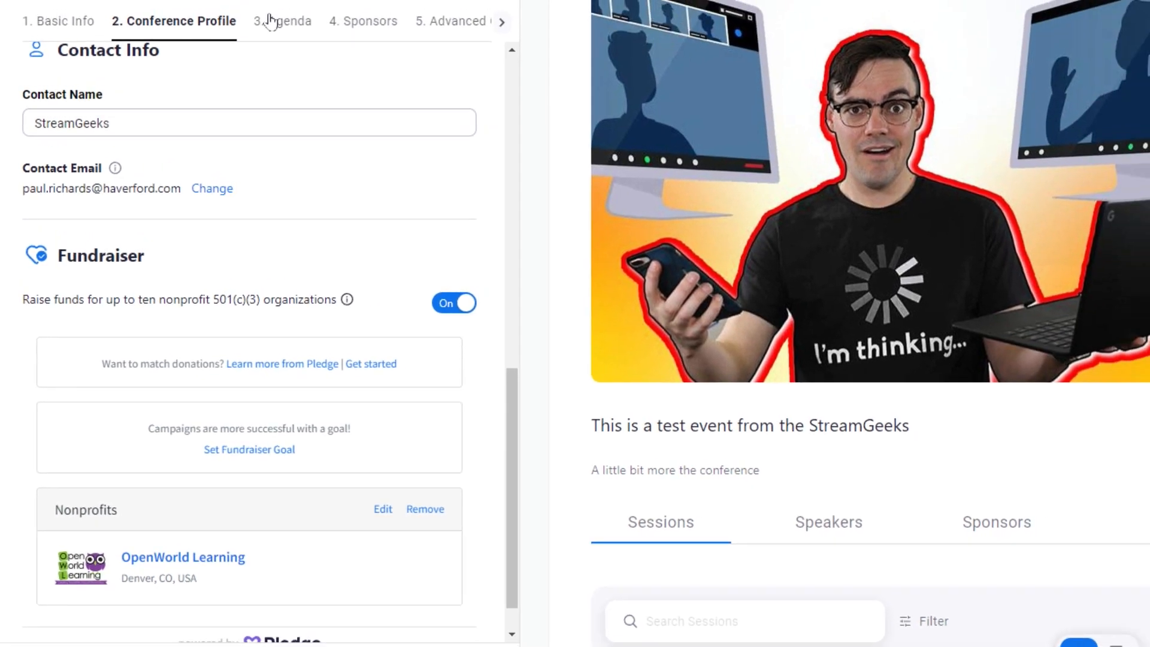
{"action": "left_click", "coordinate": [270, 21]}
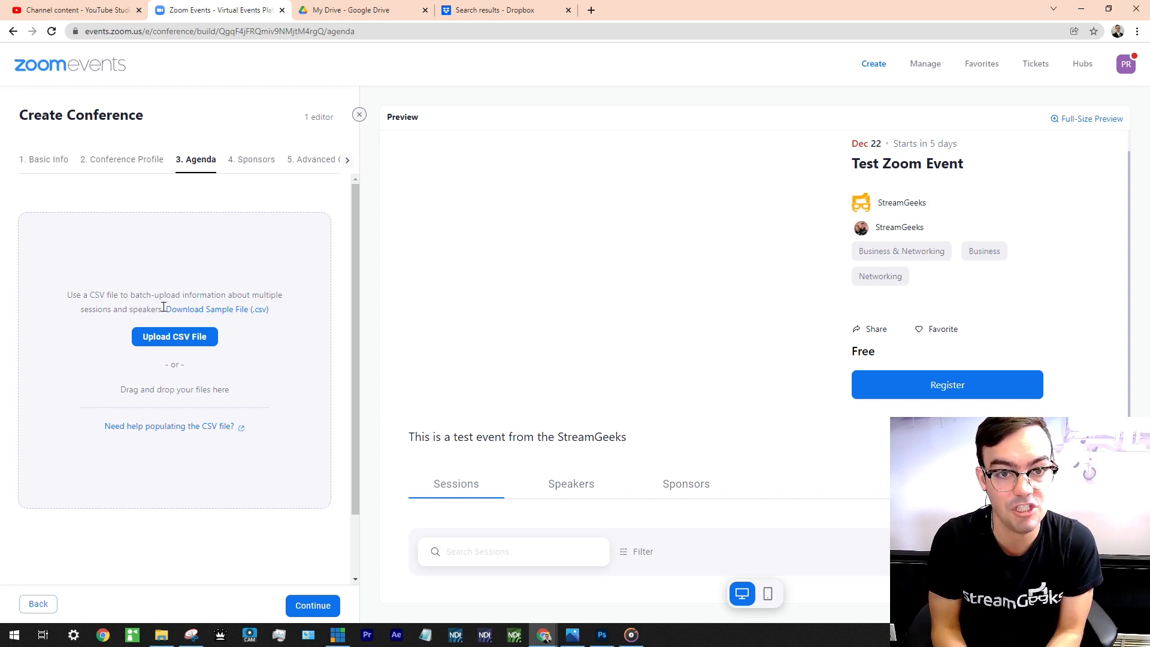
Download the agenda's Sample File (.csv) and open it in Google Sheets.
{"action": "left_click", "coordinate": [193, 310]}
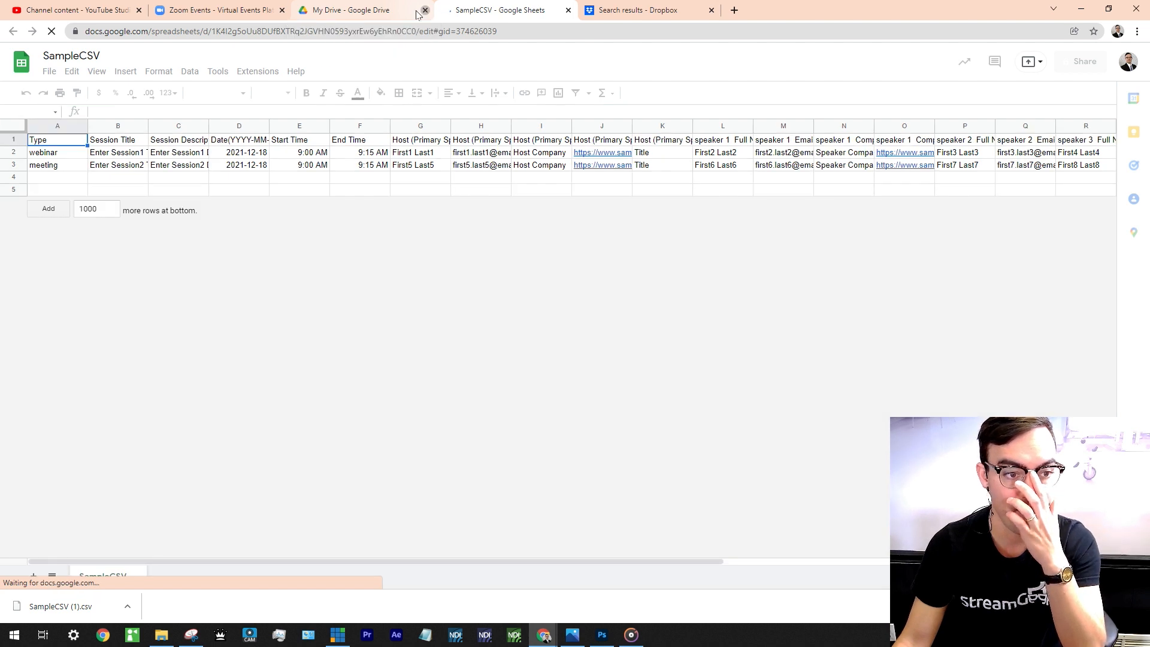
Widen column B in SampleCSV and review the session titles in B2, B3 and type in A2.
{"action": "left_click", "coordinate": [424, 12]}
{"action": "left_click", "coordinate": [145, 153]}
{"action": "key", "text": "Down"}
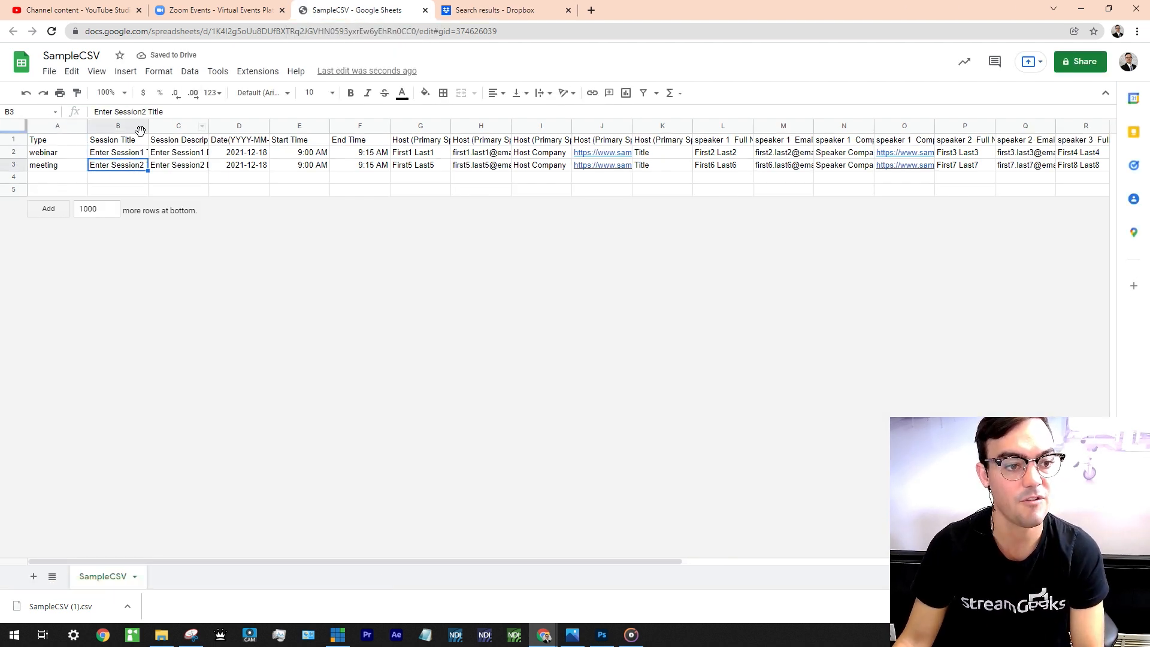
{"action": "left_click_drag", "start_coordinate": [154, 127], "coordinate": [187, 126]}
{"action": "left_click", "coordinate": [151, 153]}
{"action": "left_click", "coordinate": [151, 166]}
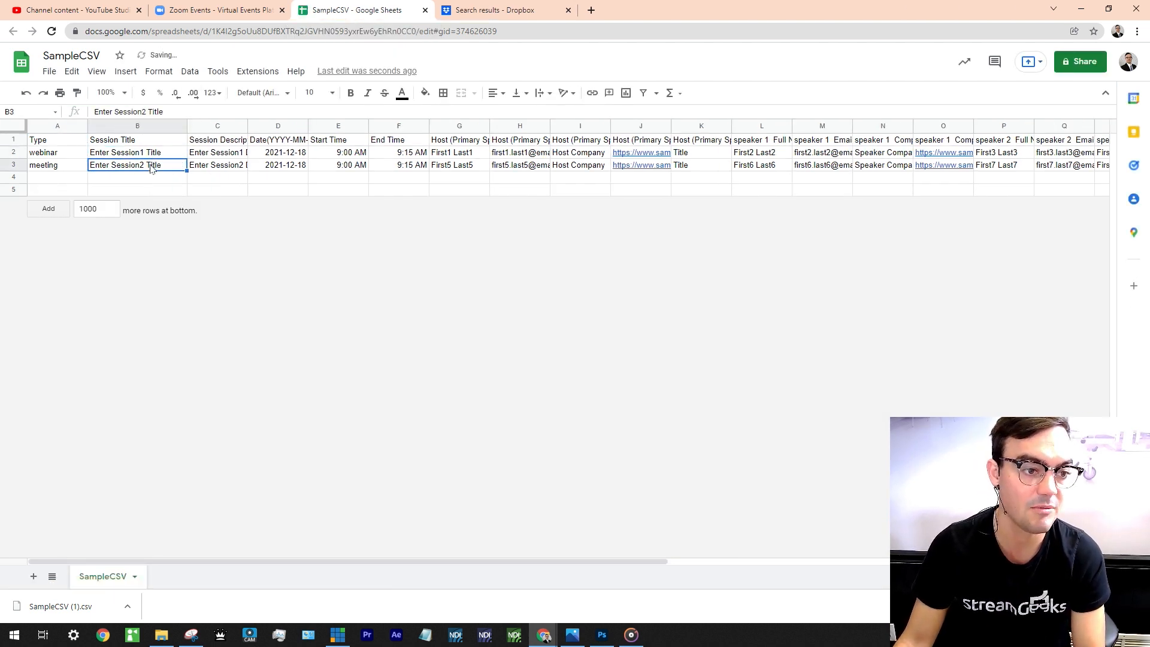
{"action": "left_click", "coordinate": [66, 156]}
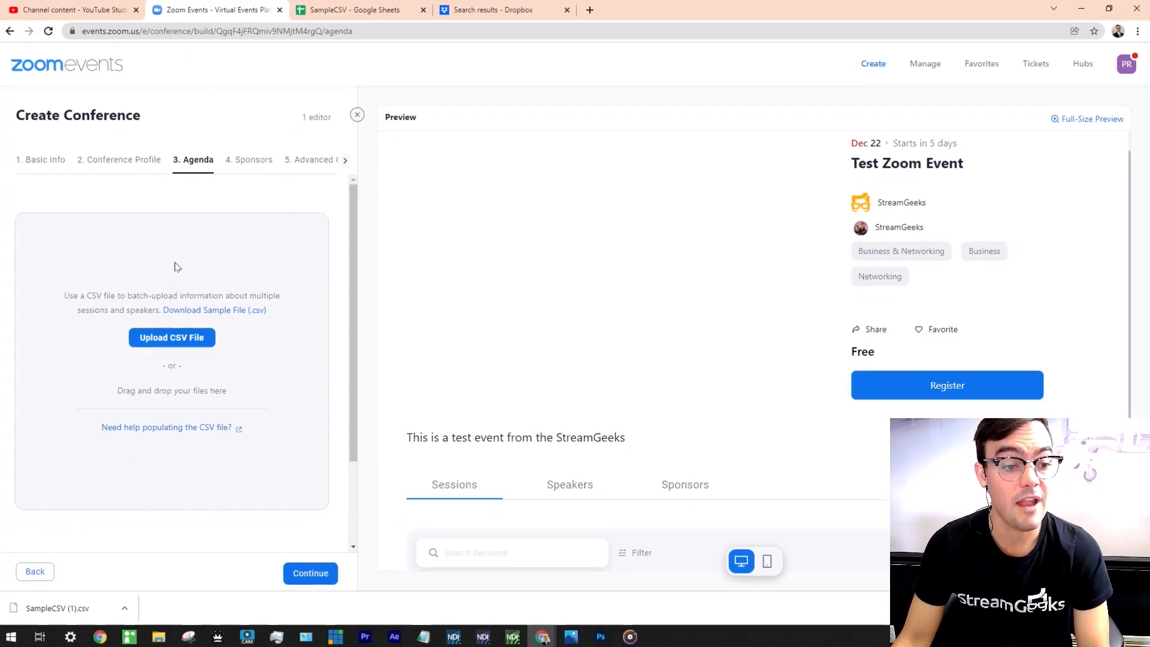
Upload SampleCSV (1).csv from Downloads to import 2 sessions and 8 speakers.
{"action": "left_click", "coordinate": [176, 338]}
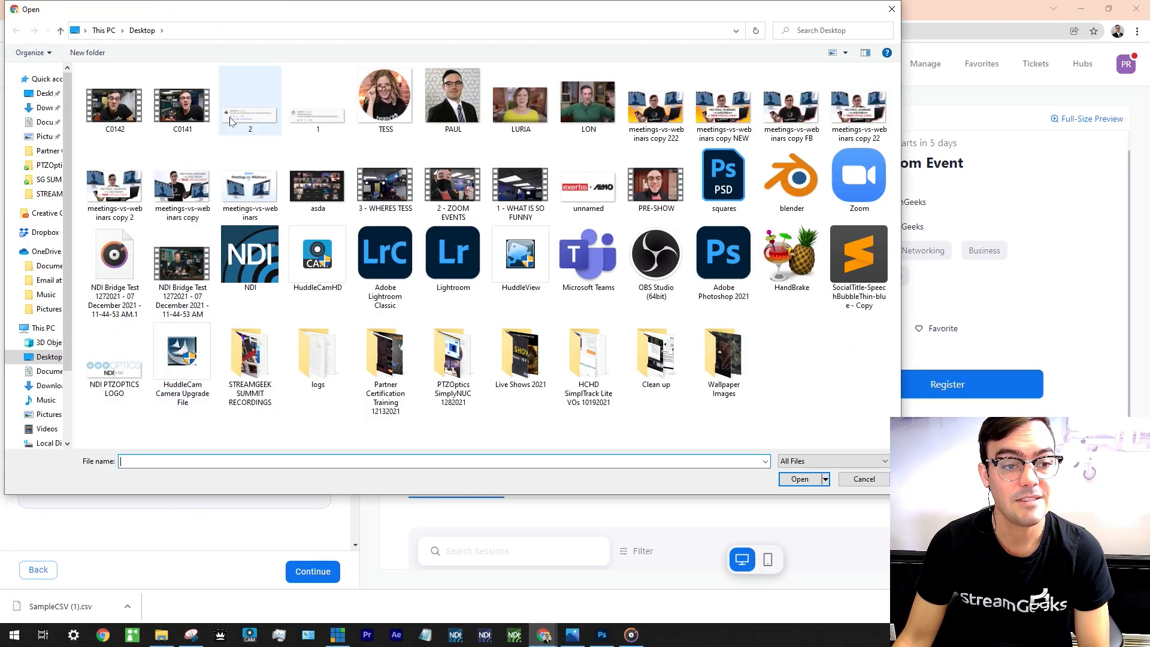
{"action": "left_click", "coordinate": [45, 108]}
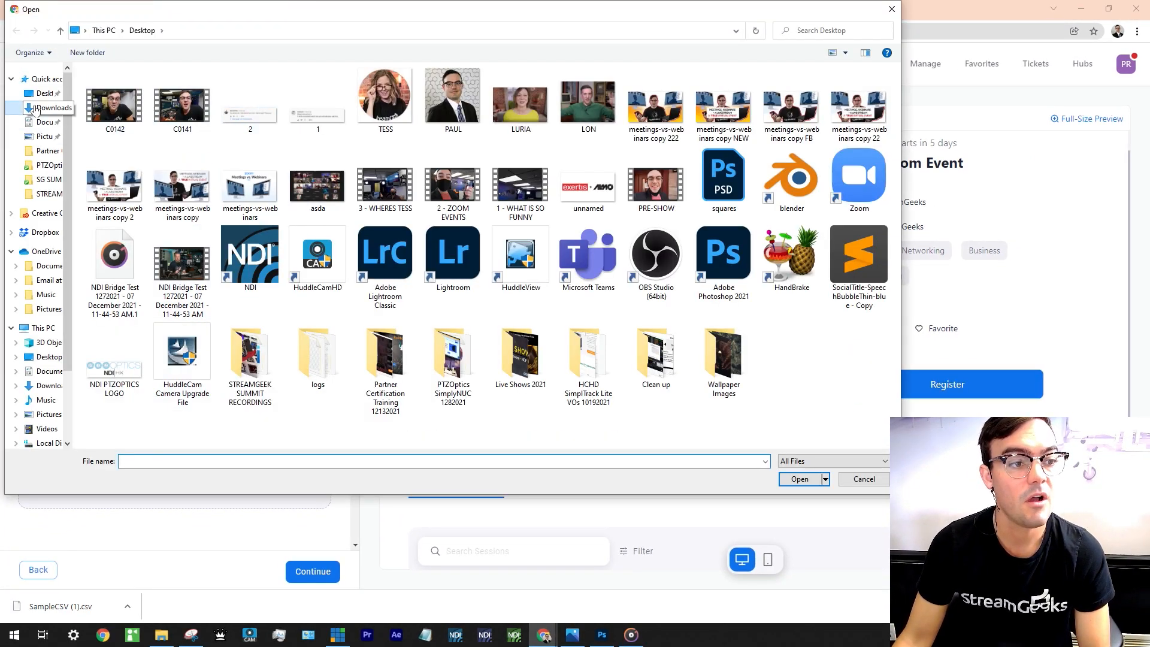
{"action": "double_click", "coordinate": [133, 115]}
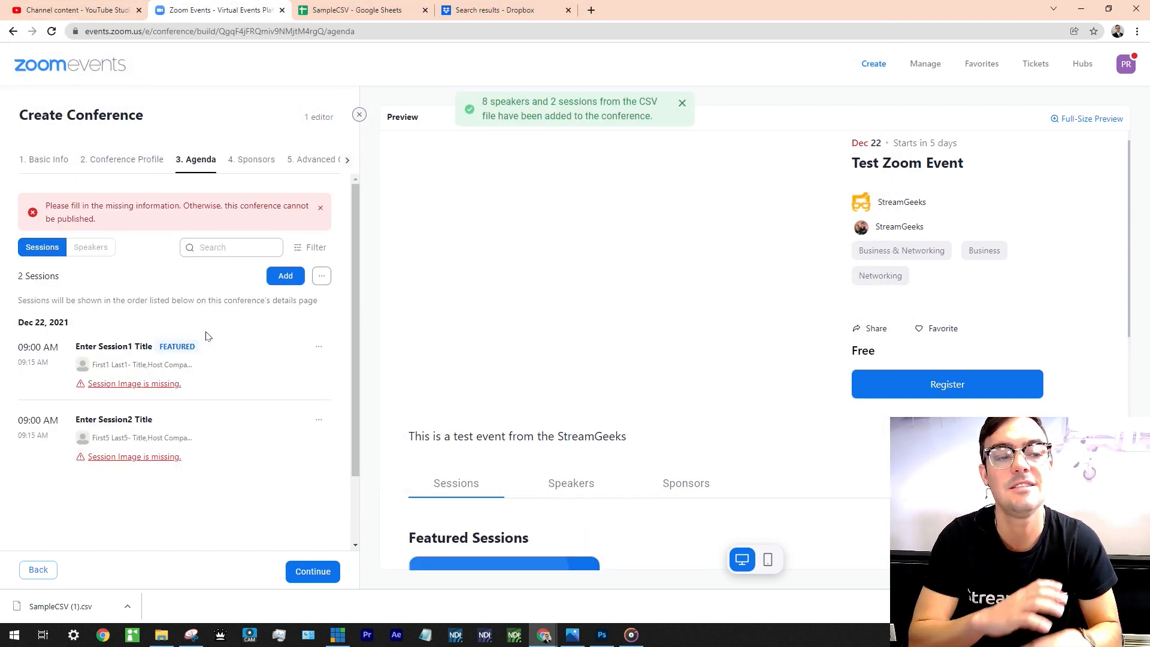
Dismiss the missing-information warning, review imported speakers, and open the first session for editing.
{"action": "left_click", "coordinate": [321, 211]}
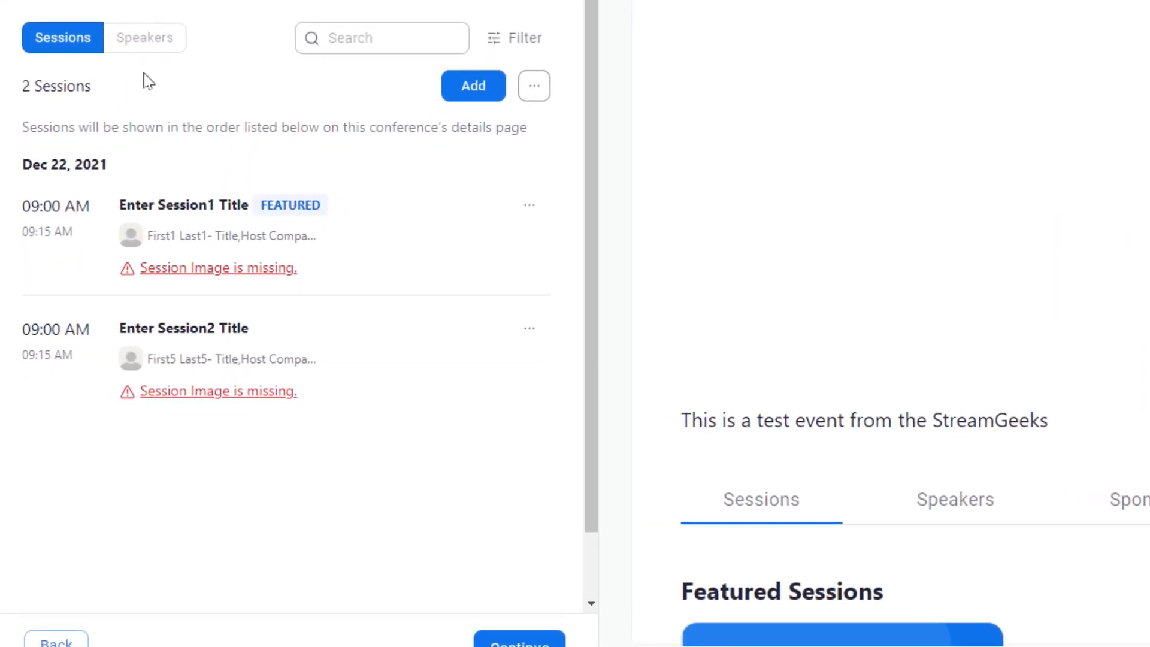
{"action": "left_click", "coordinate": [135, 38]}
{"action": "scroll", "coordinate": [196, 260], "scroll_direction": "down", "scroll_amount": 6}
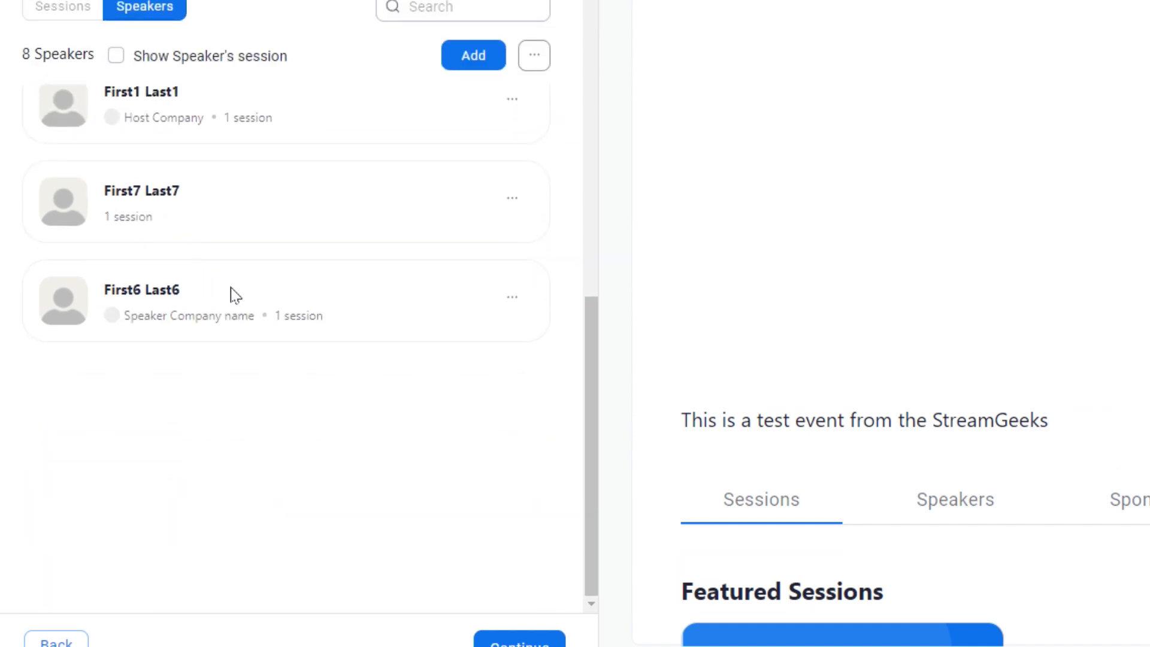
{"action": "scroll", "coordinate": [240, 296], "scroll_direction": "up", "scroll_amount": 6}
{"action": "left_click", "coordinate": [87, 107]}
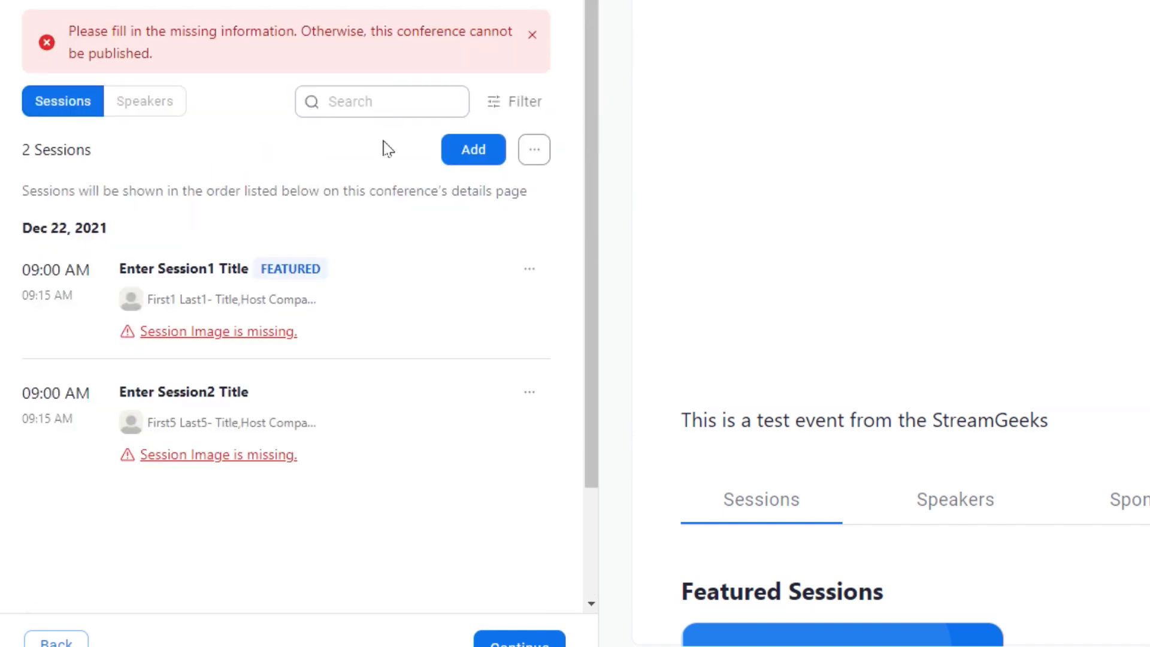
{"action": "left_click", "coordinate": [529, 269]}
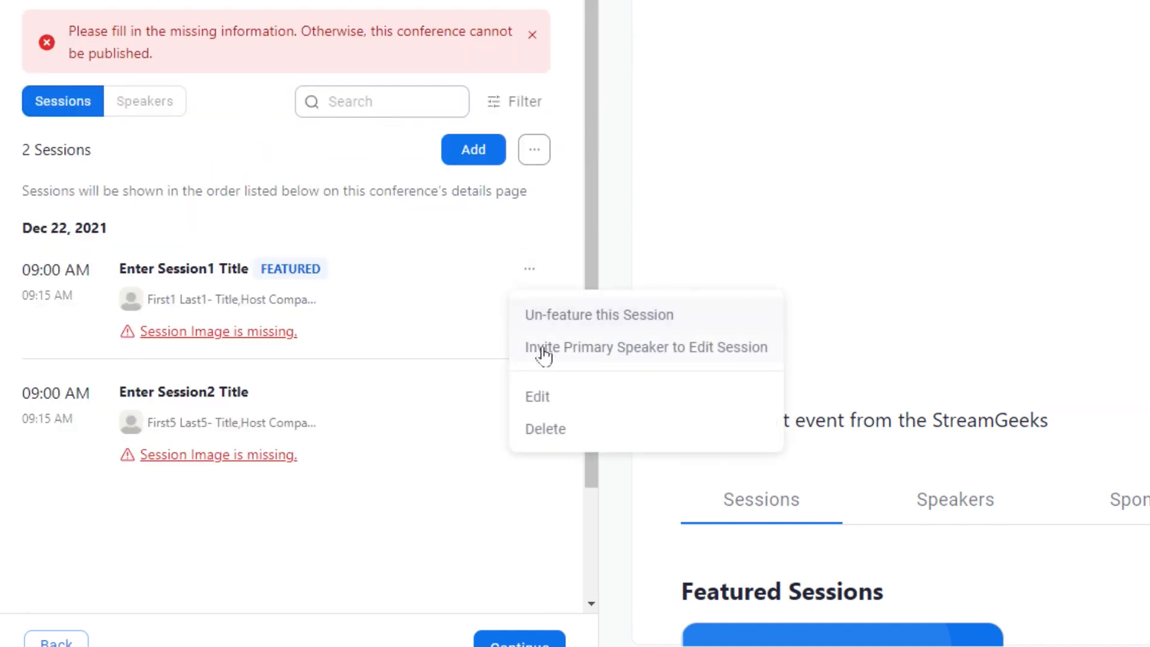
{"action": "left_click", "coordinate": [538, 396]}
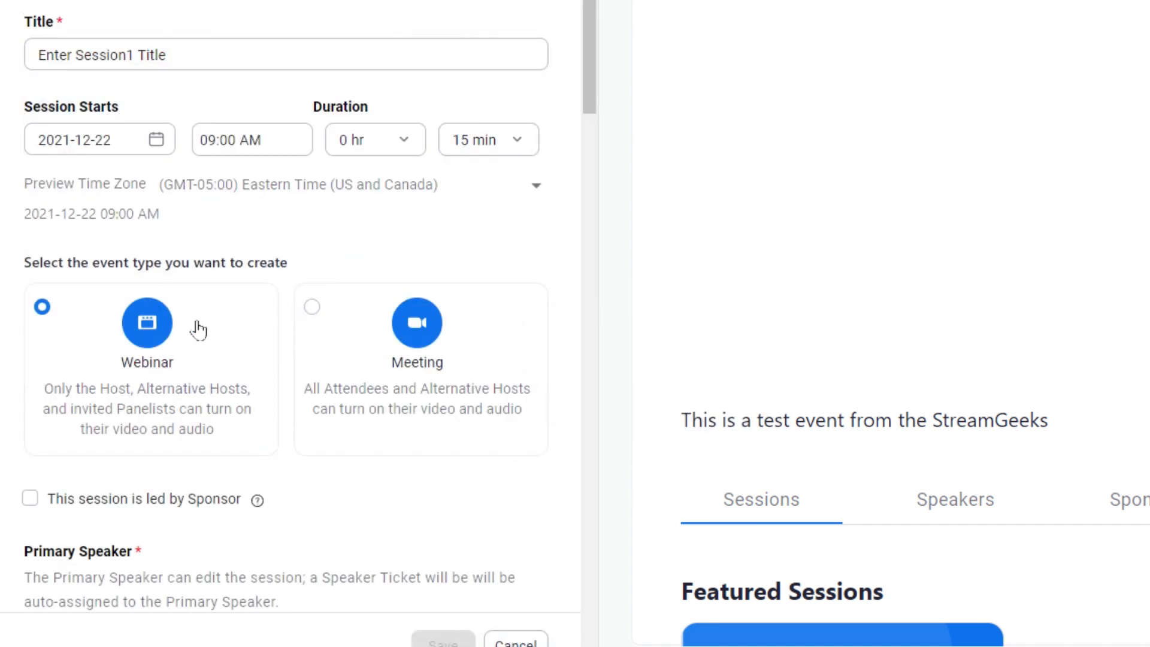
Retitle the first session 'Test' and set its duration to 3 hours.
{"action": "triple_click", "coordinate": [186, 54]}
{"action": "type", "text": "WEBINAR"}
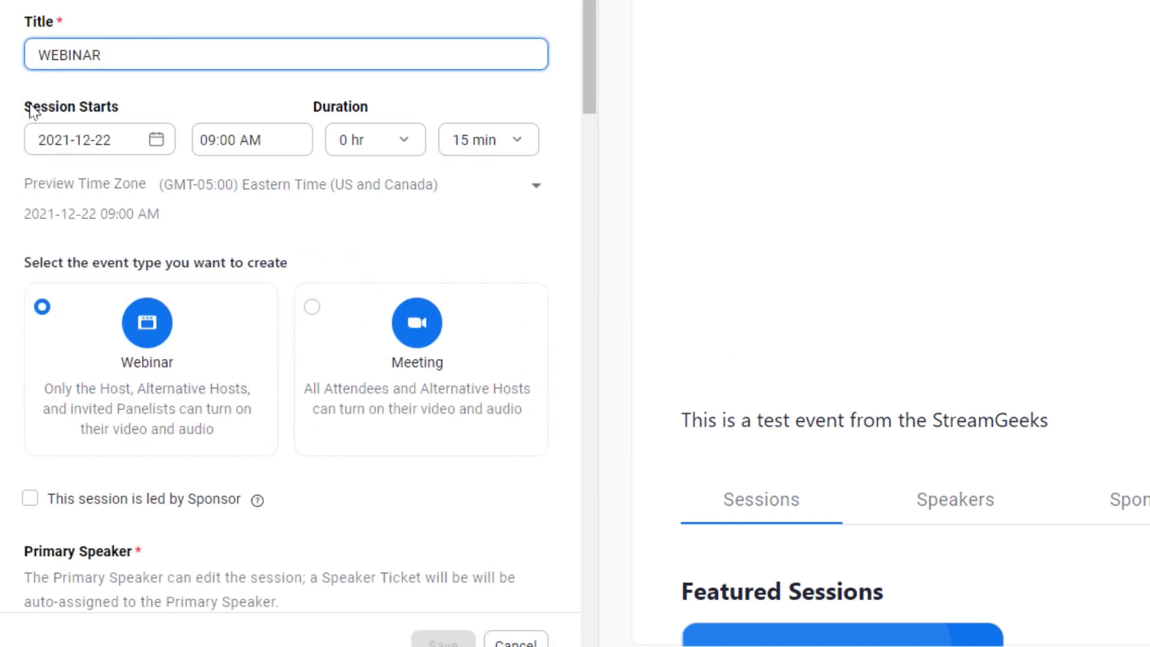
{"action": "key", "text": "ctrl+a"}
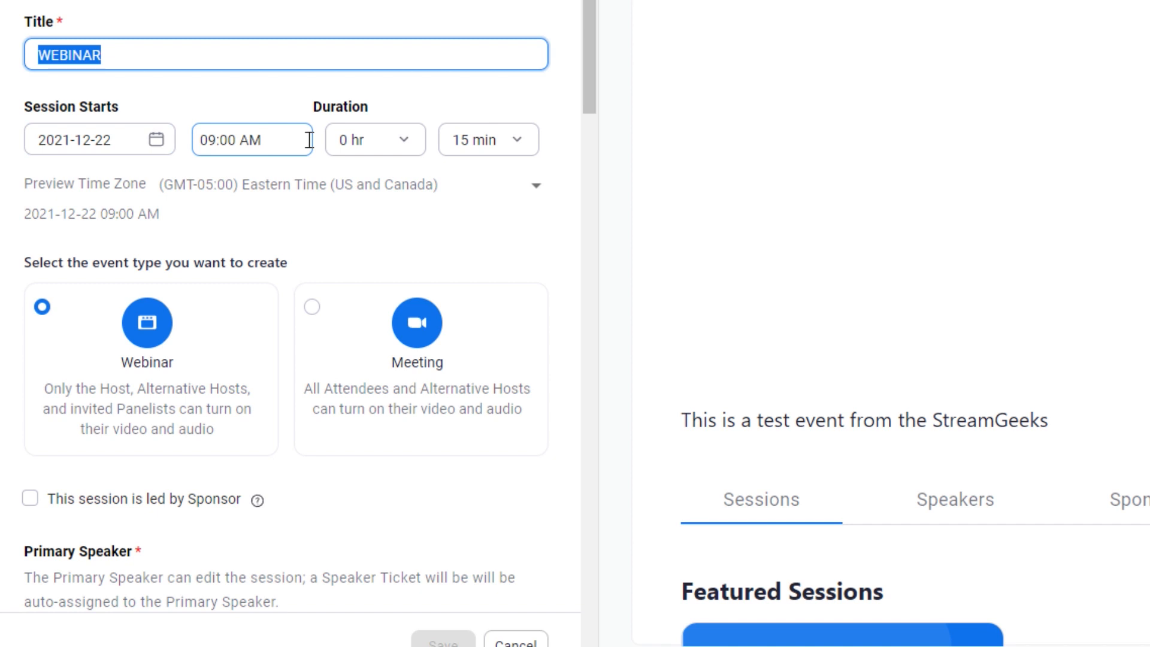
{"action": "type", "text": "Test Session ("}
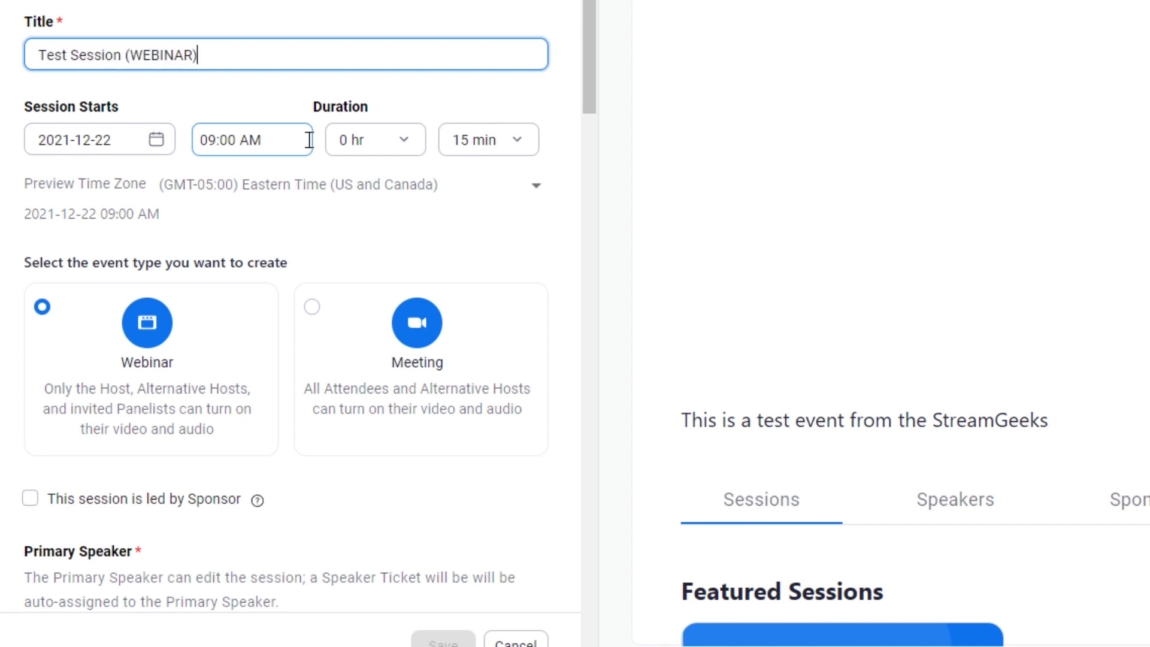
{"action": "left_click", "coordinate": [370, 141]}
{"action": "left_click", "coordinate": [373, 222]}
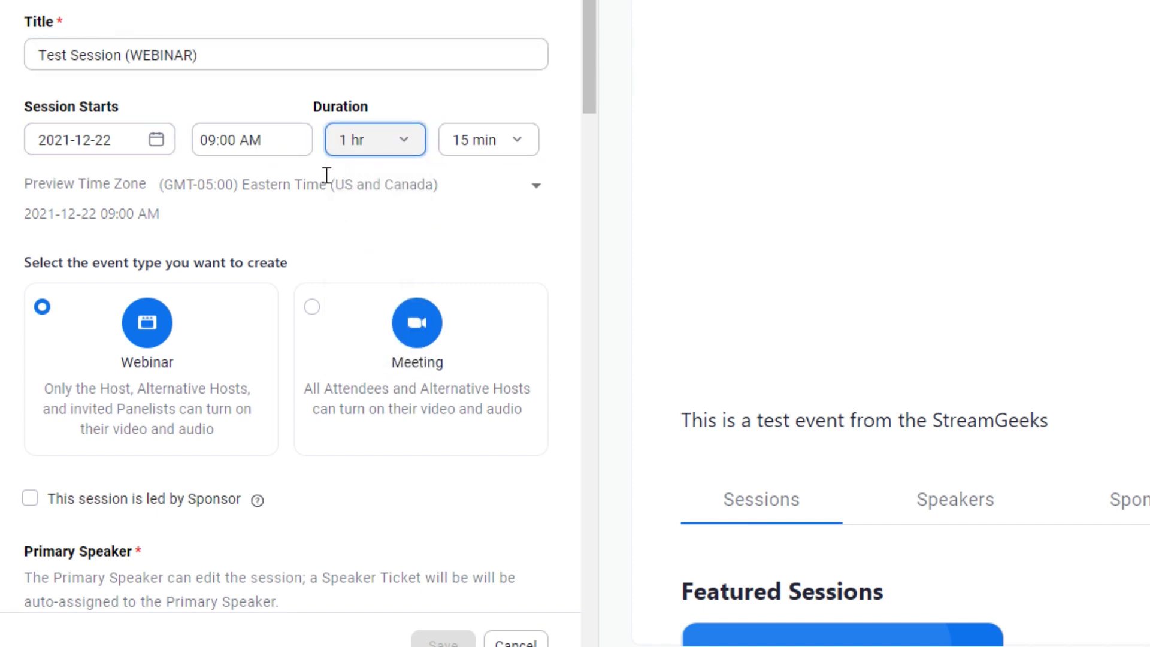
{"action": "left_click", "coordinate": [383, 138]}
{"action": "left_click", "coordinate": [372, 278]}
{"action": "scroll", "coordinate": [316, 262], "scroll_direction": "down", "scroll_amount": 7}
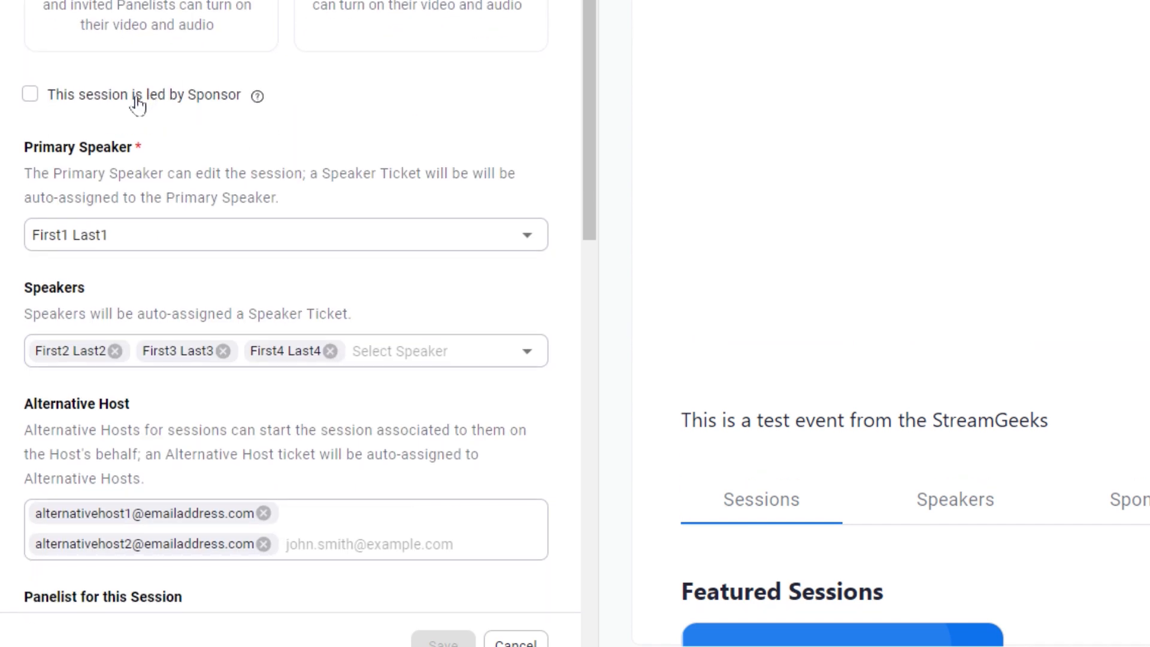
Mark the session as not sponsor-led and remove speakers First4 Last4 and First2 Last2.
{"action": "left_click", "coordinate": [83, 102]}
{"action": "mouse_move", "coordinate": [255, 97]}
{"action": "scroll", "coordinate": [201, 83], "scroll_direction": "down", "scroll_amount": 2}
{"action": "left_click", "coordinate": [126, 128]}
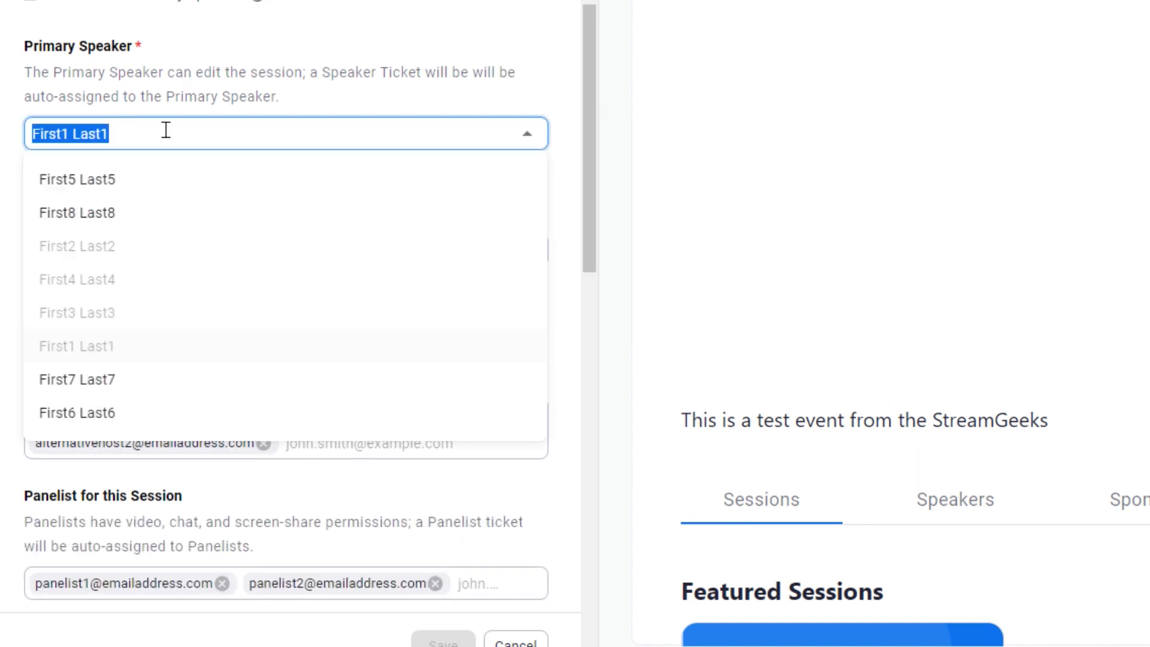
{"action": "left_click", "coordinate": [239, 91]}
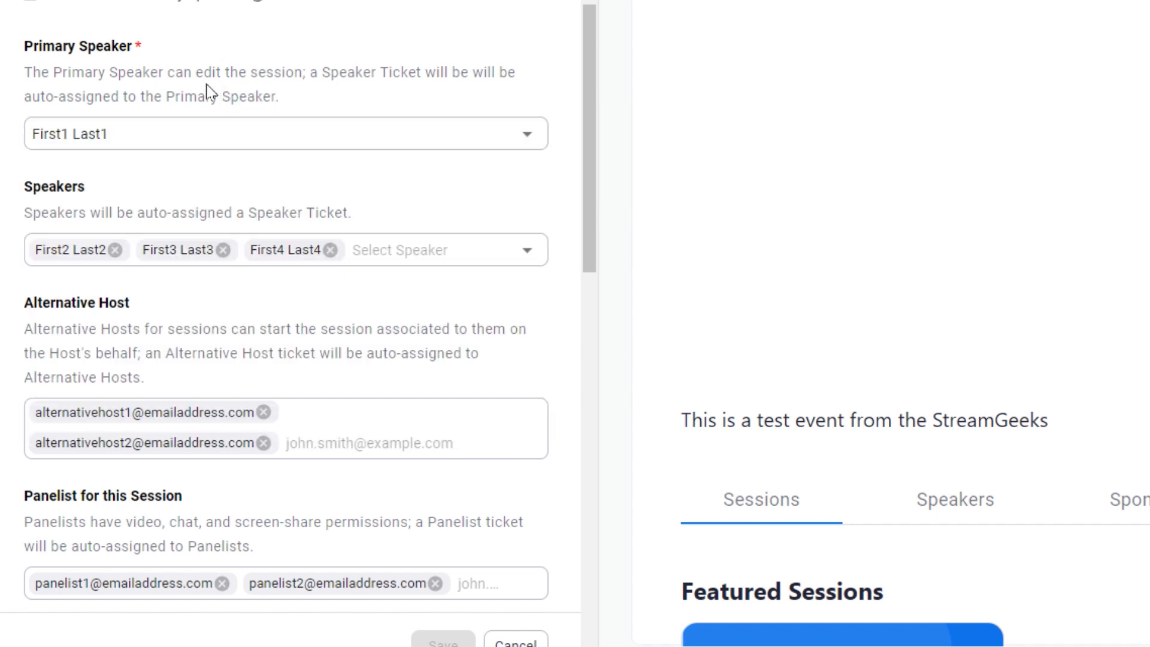
{"action": "left_click", "coordinate": [331, 250]}
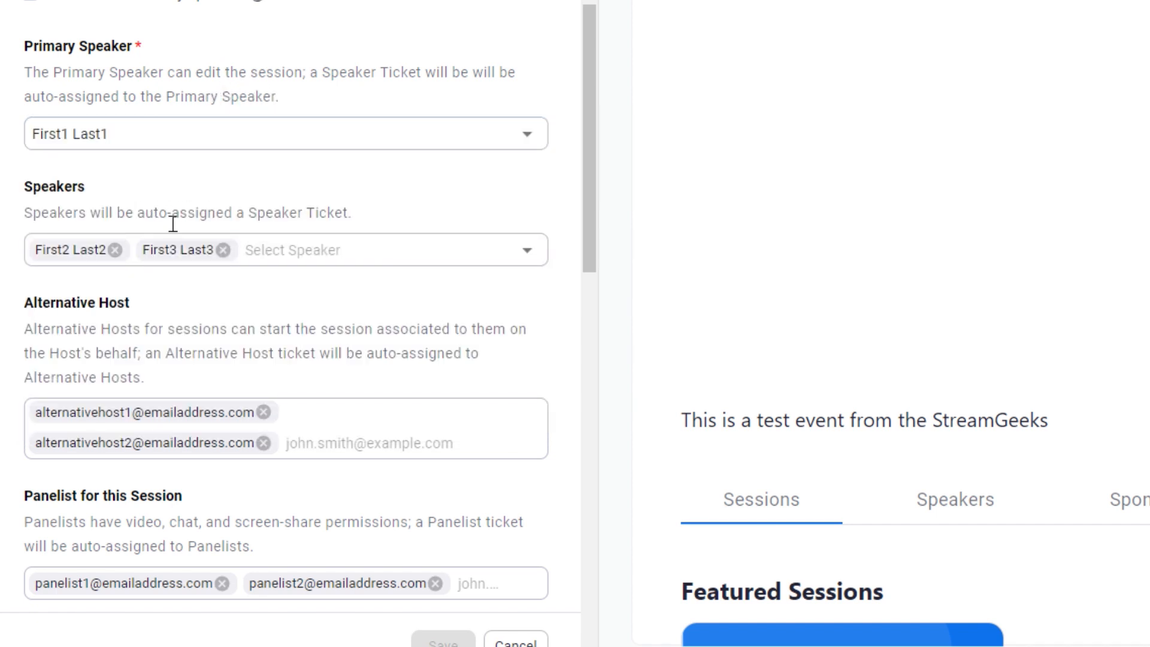
{"action": "left_click", "coordinate": [115, 250]}
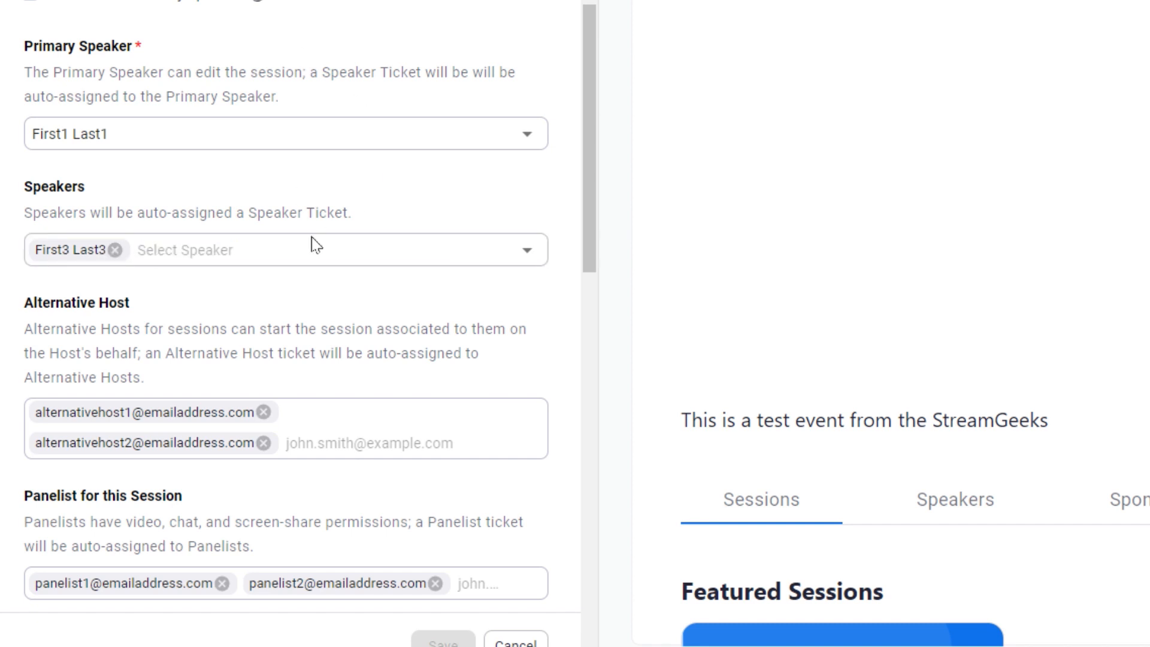
Replace the two sample alternative hosts with a new alternative host's e-mail address.
{"action": "scroll", "coordinate": [209, 234], "scroll_direction": "down", "scroll_amount": 3}
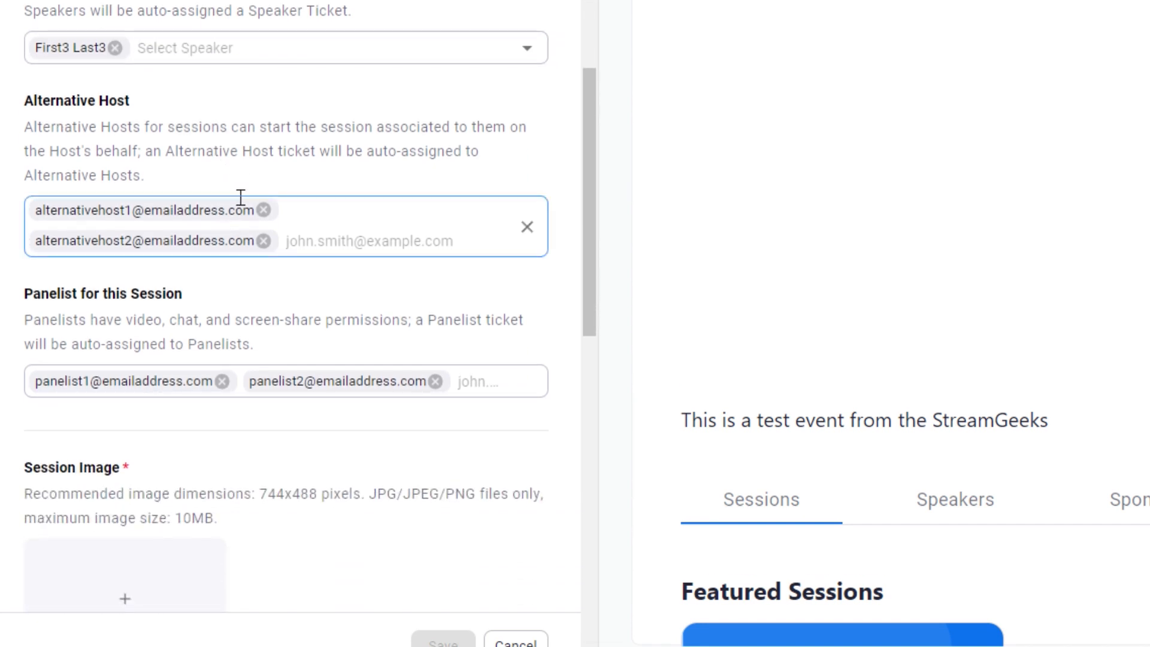
{"action": "left_click", "coordinate": [263, 210]}
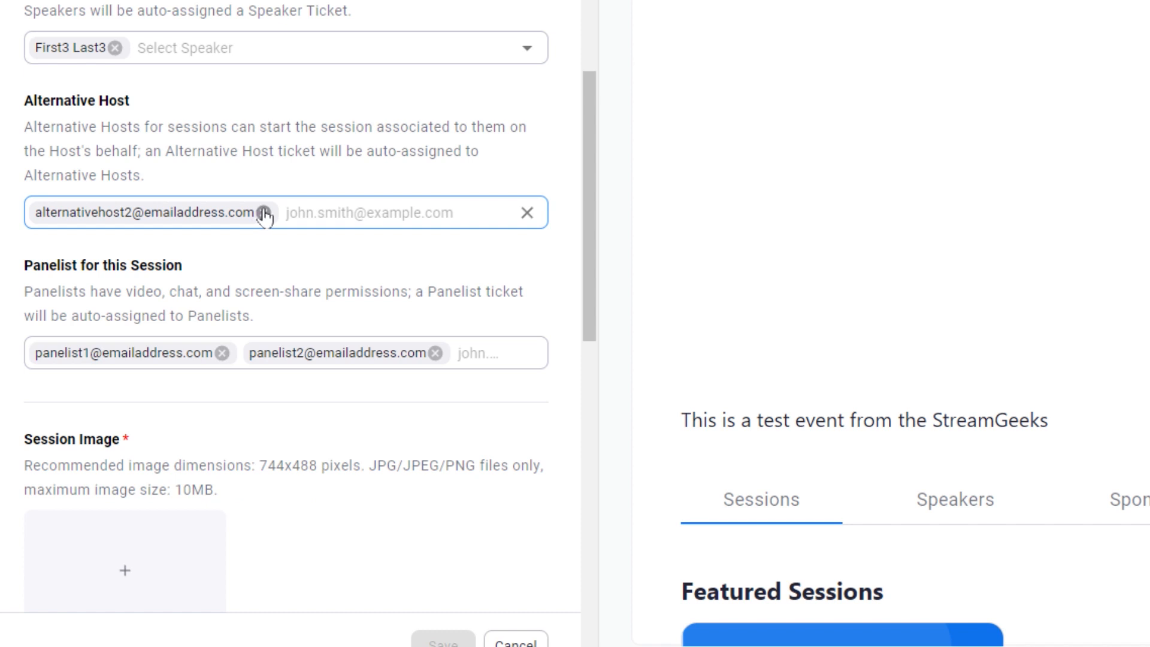
{"action": "left_click", "coordinate": [263, 213]}
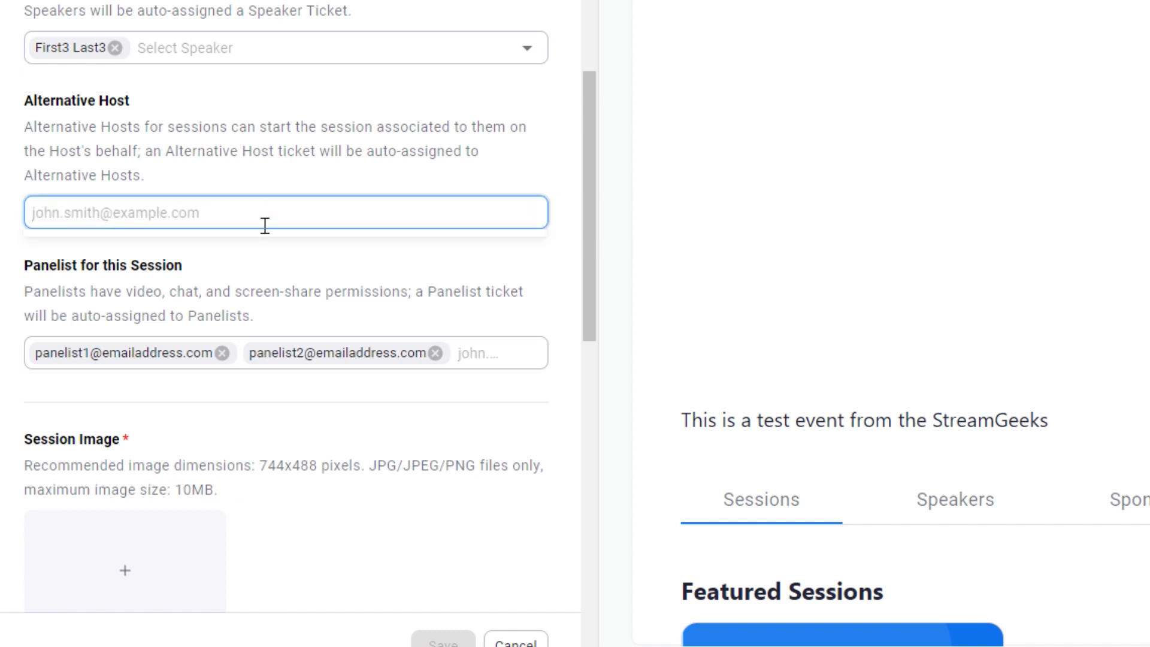
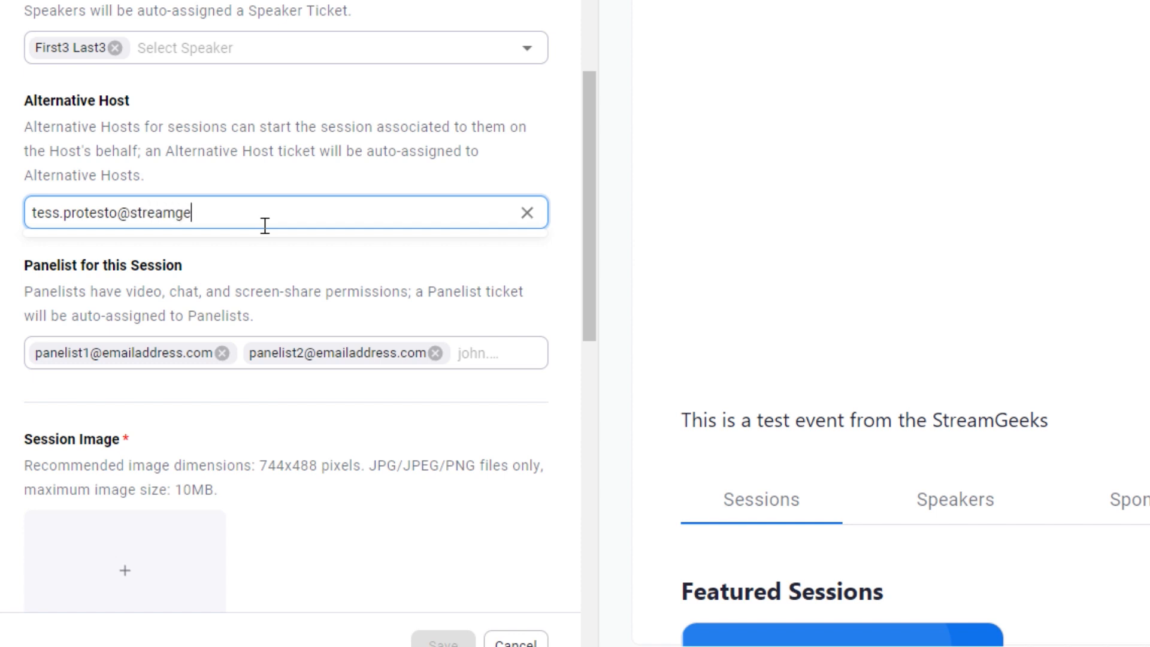
{"action": "key", "text": "Return"}
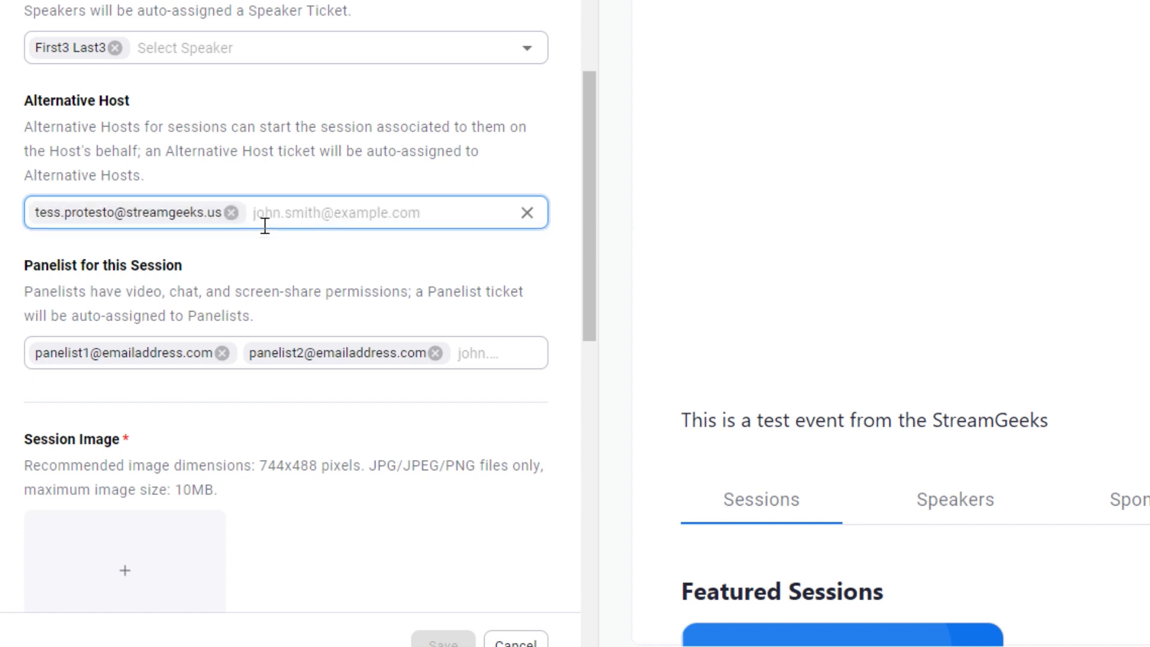
Set picture 4 (2) as the session image and save the session.
{"action": "scroll", "coordinate": [265, 226], "scroll_direction": "down", "scroll_amount": 3}
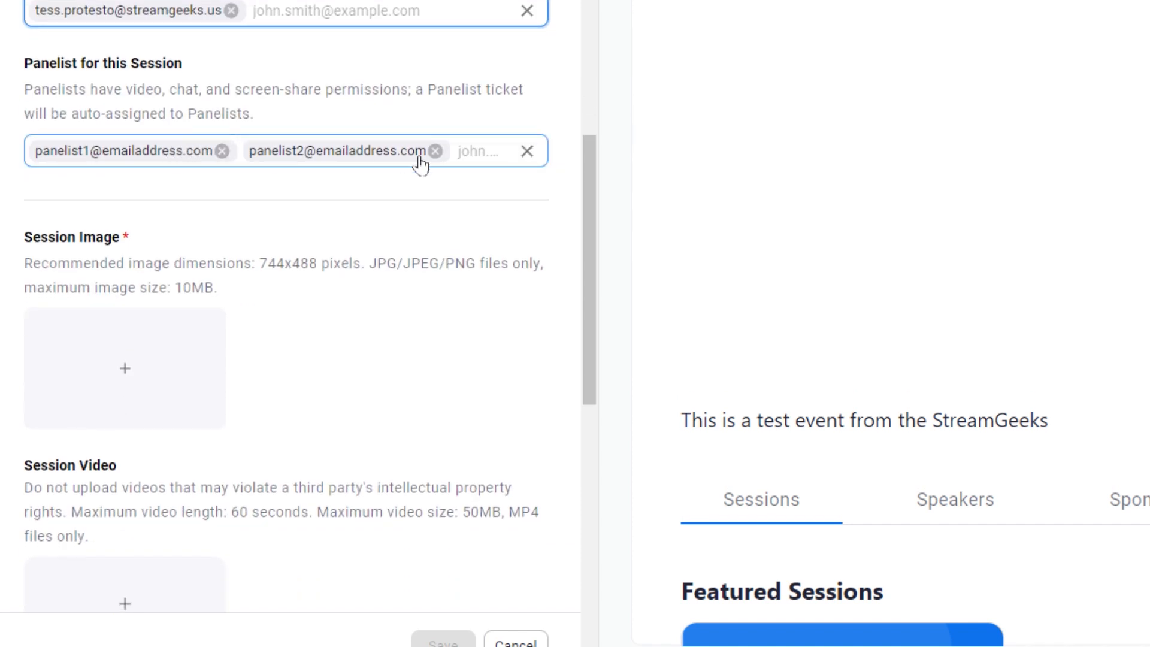
{"action": "scroll", "coordinate": [170, 180], "scroll_direction": "down", "scroll_amount": 3}
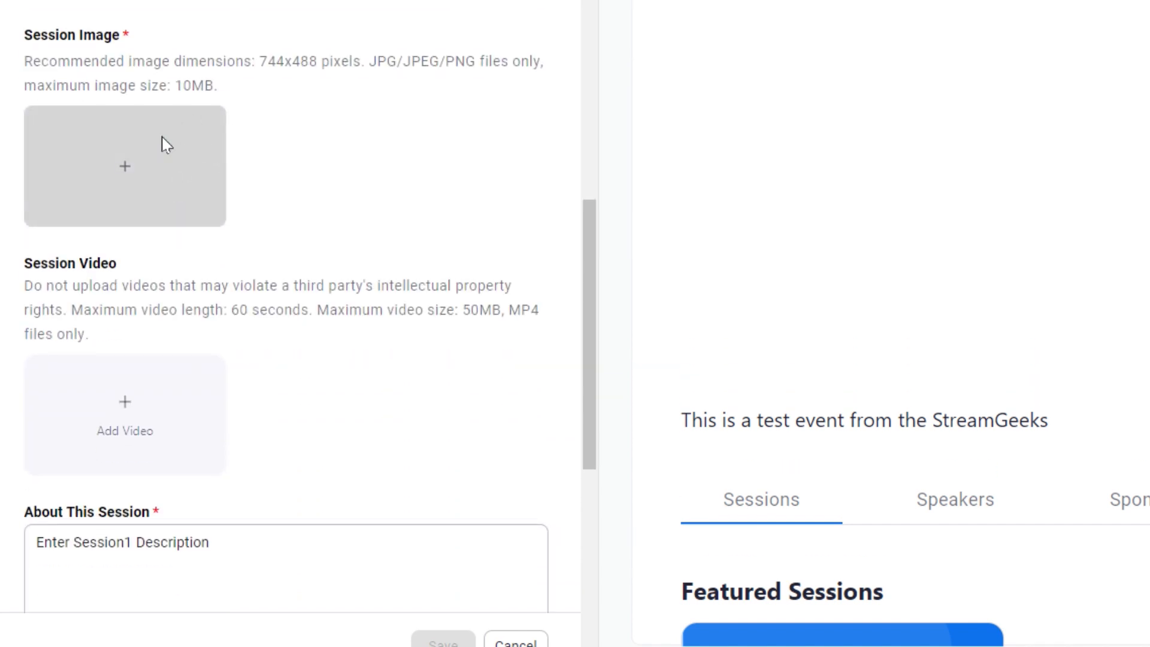
{"action": "double_click", "coordinate": [307, 9]}
{"action": "scroll", "coordinate": [413, 240], "scroll_direction": "down", "scroll_amount": 6}
{"action": "left_click", "coordinate": [401, 129]}
{"action": "left_click_drag", "start_coordinate": [334, 165], "coordinate": [12, 147]}
{"action": "left_click", "coordinate": [444, 163]}
{"action": "scroll", "coordinate": [398, 245], "scroll_direction": "down", "scroll_amount": 1}
{"action": "scroll", "coordinate": [397, 249], "scroll_direction": "down", "scroll_amount": 2}
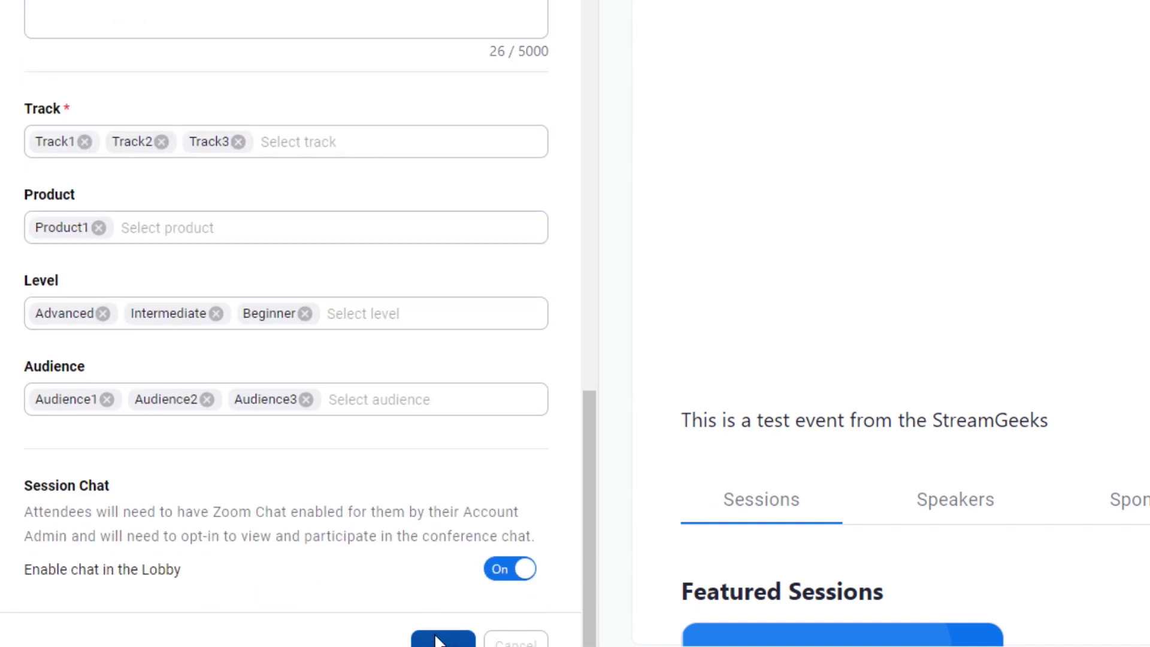
{"action": "left_click", "coordinate": [435, 641]}
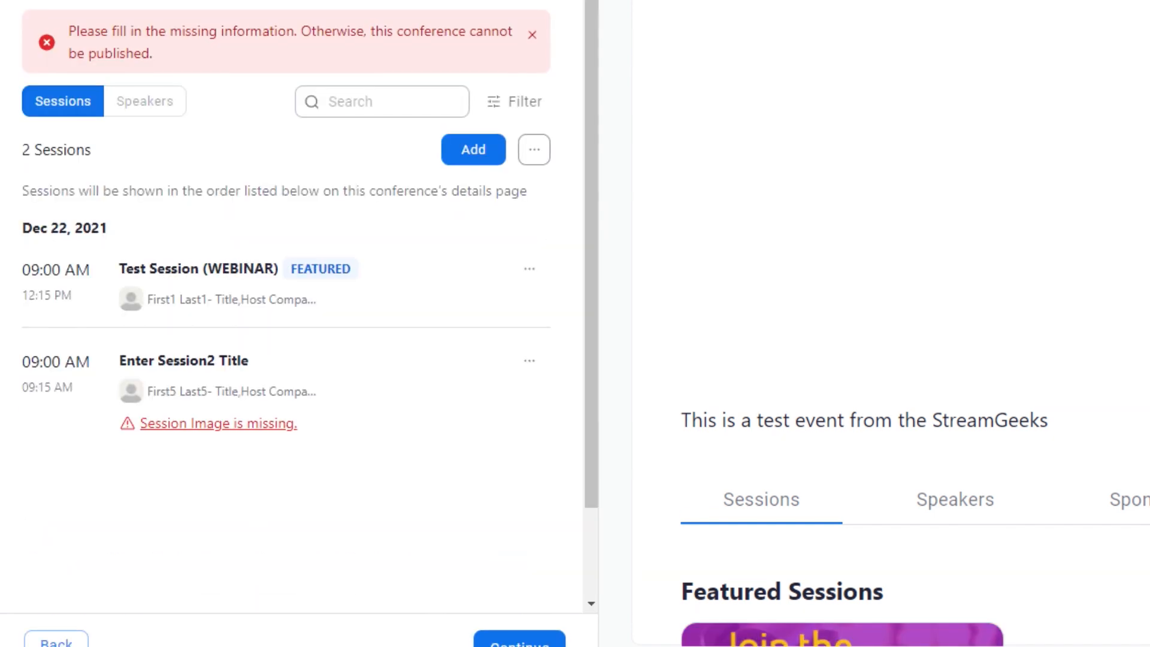
Set picture 3 (2) as the conference cover image on Conference Profile, then return to Agenda.
{"action": "scroll", "coordinate": [863, 222], "scroll_direction": "down", "scroll_amount": 5}
{"action": "scroll", "coordinate": [1018, 299], "scroll_direction": "up", "scroll_amount": 2}
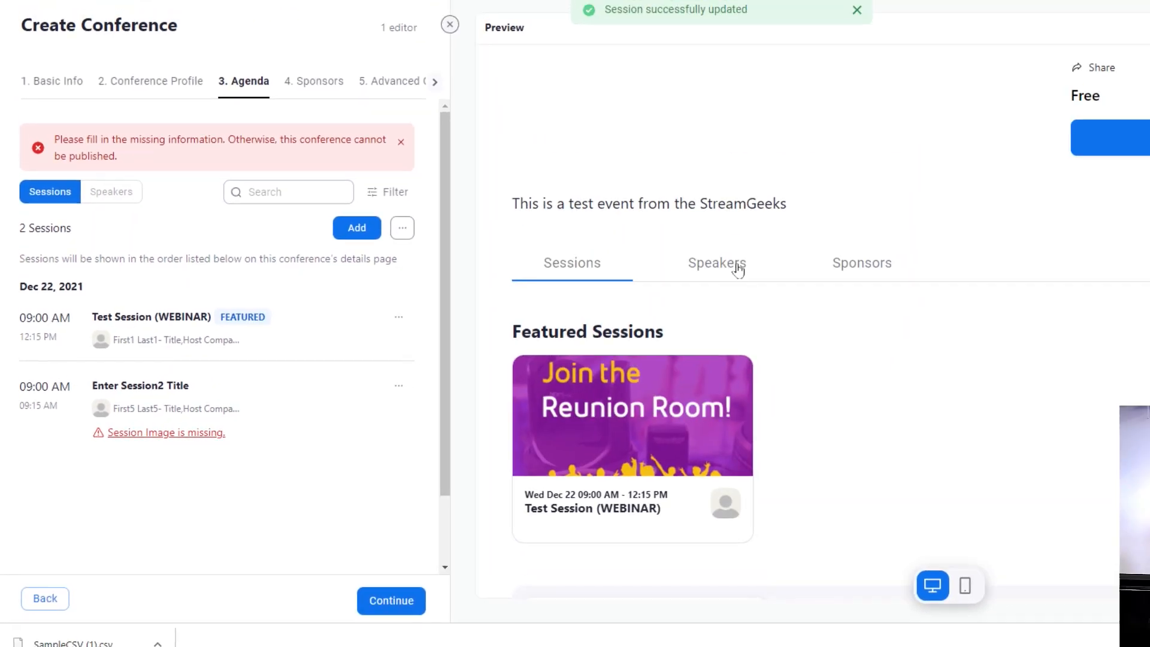
{"action": "scroll", "coordinate": [684, 245], "scroll_direction": "up", "scroll_amount": 4}
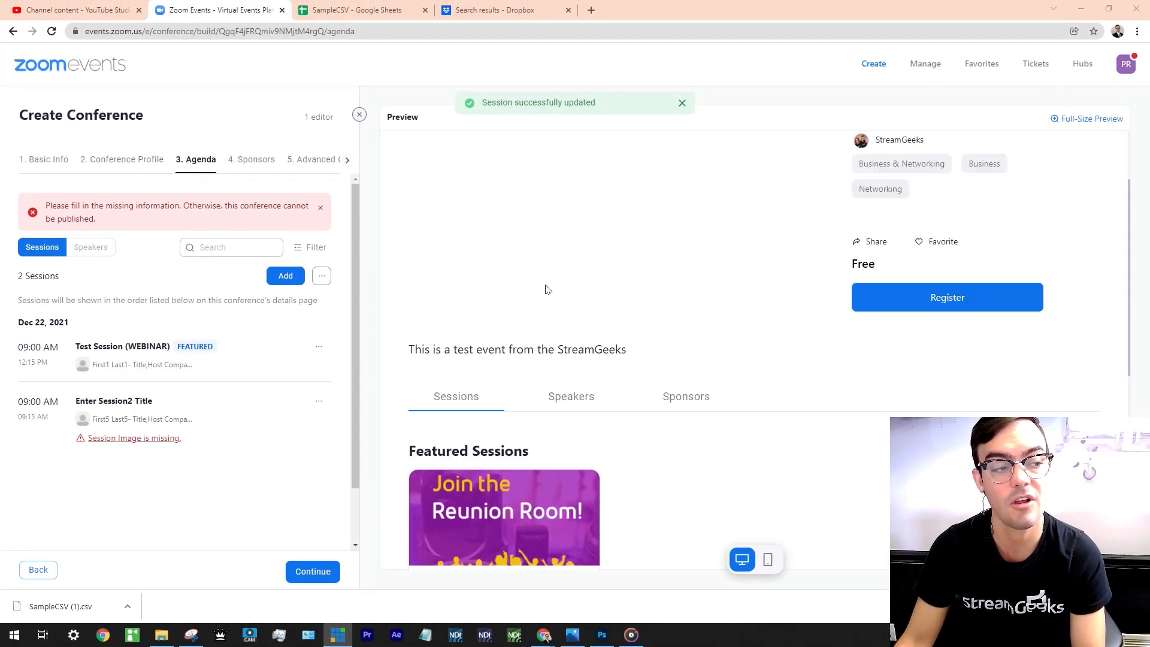
{"action": "scroll", "coordinate": [712, 267], "scroll_direction": "up", "scroll_amount": 2}
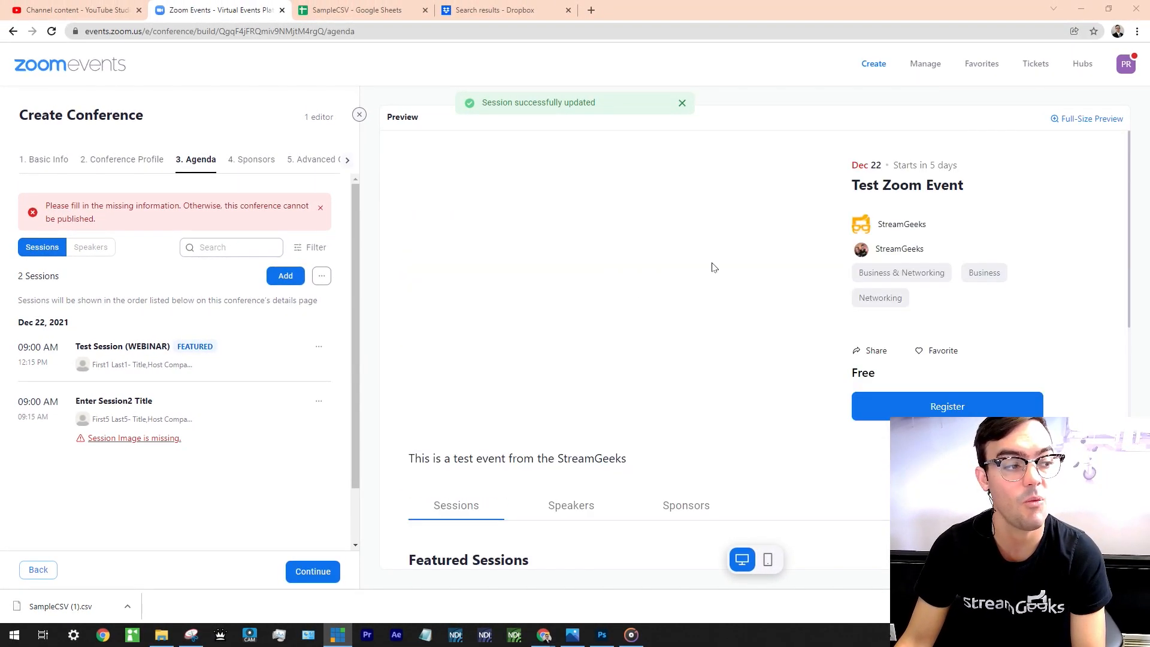
{"action": "left_click", "coordinate": [87, 163]}
{"action": "left_click", "coordinate": [109, 314]}
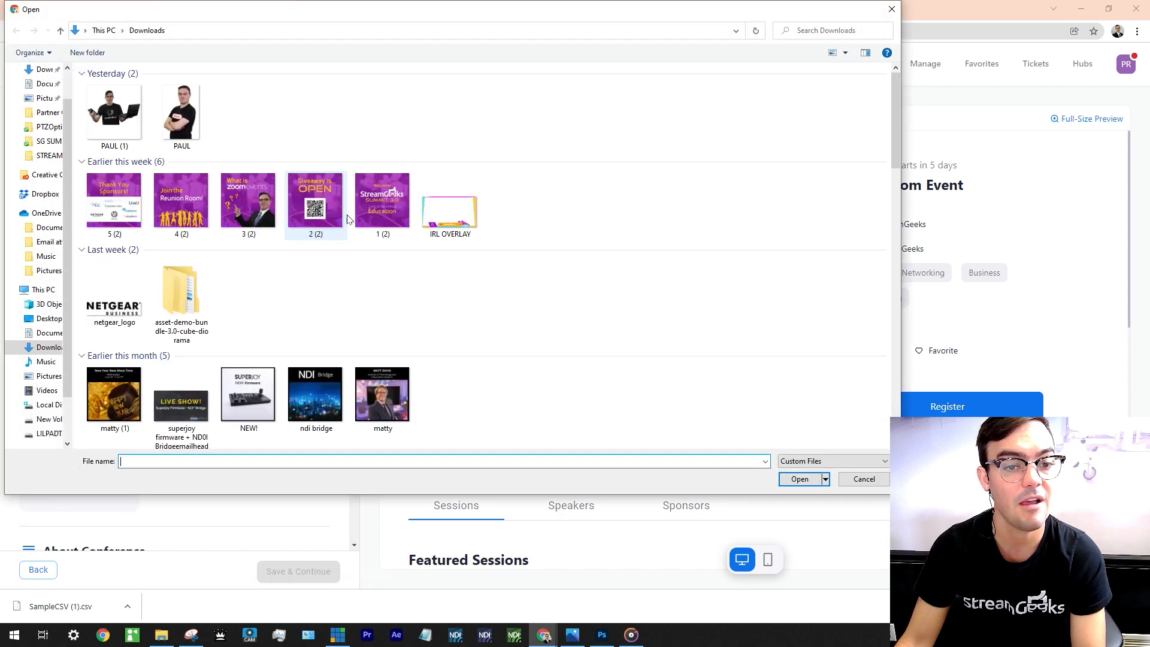
{"action": "double_click", "coordinate": [248, 200]}
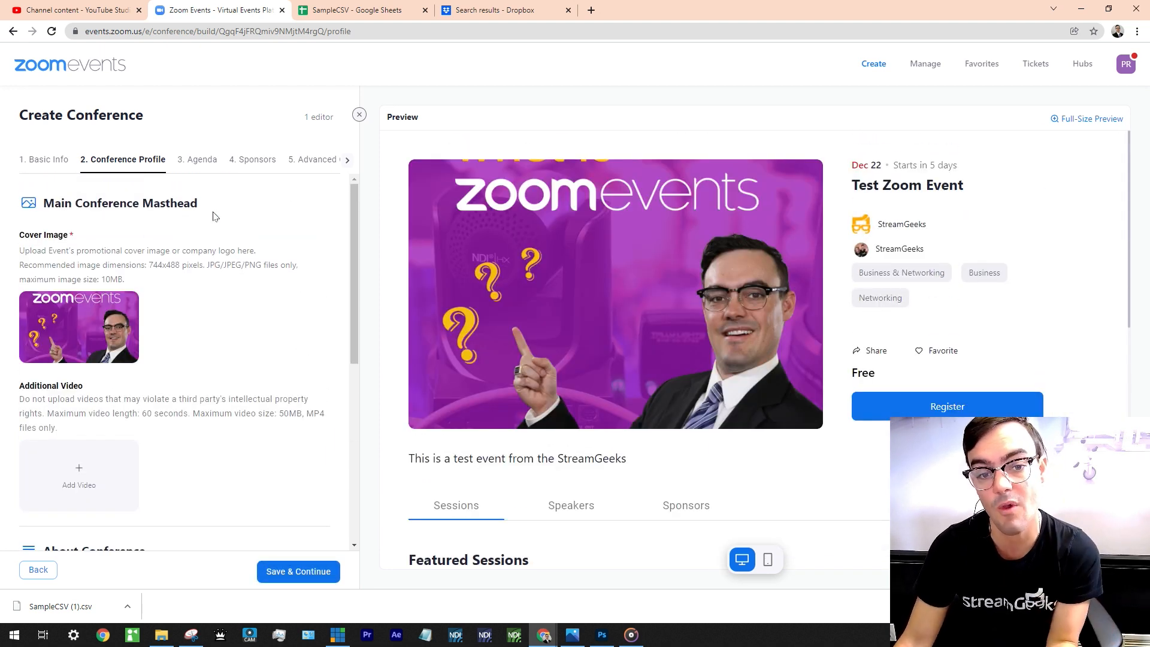
{"action": "left_click", "coordinate": [197, 161]}
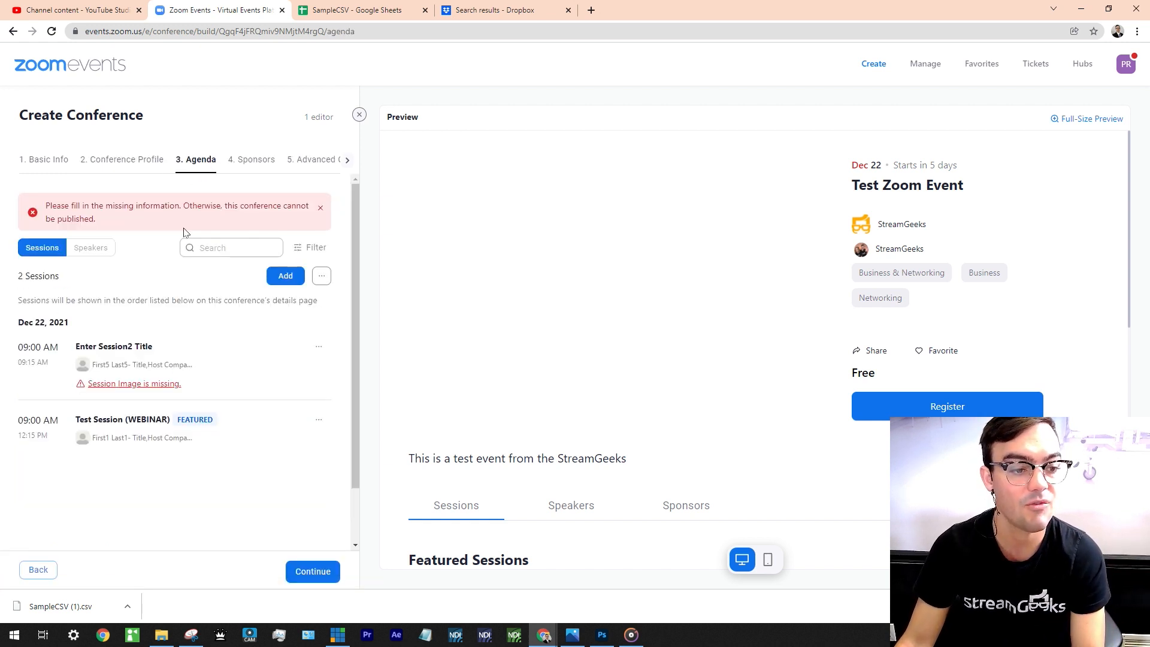
Retitle the placeholder second session 'TEST MEETING' with a 3-hour duration, ending 12:15 PM.
{"action": "left_click", "coordinate": [319, 347]}
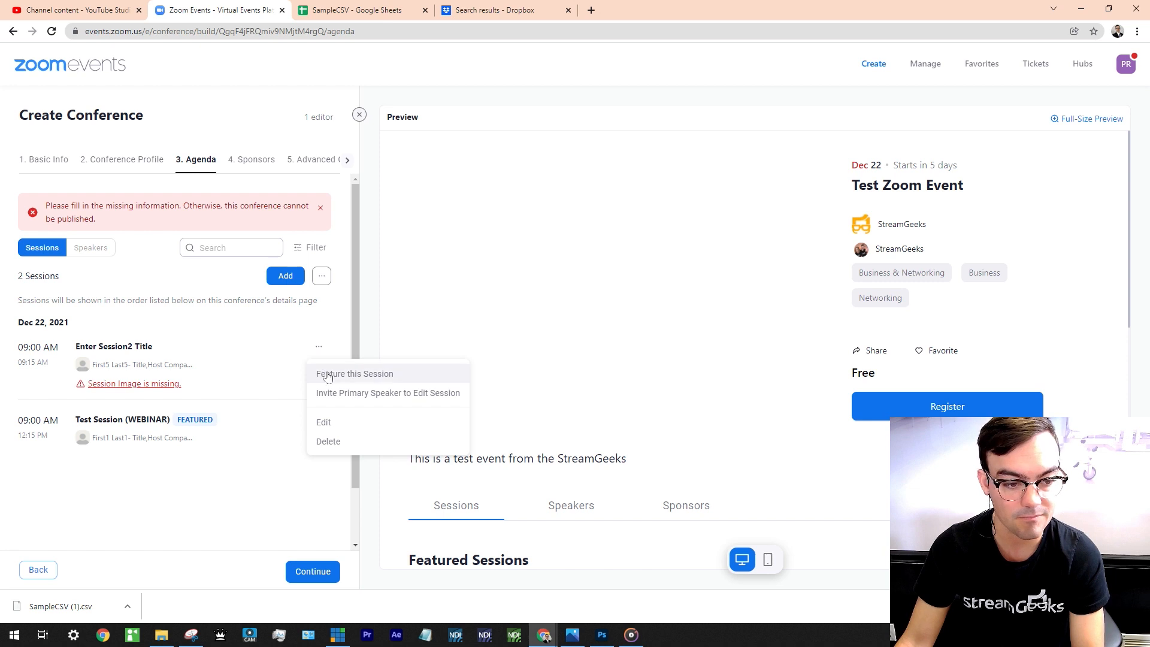
{"action": "left_click", "coordinate": [328, 422]}
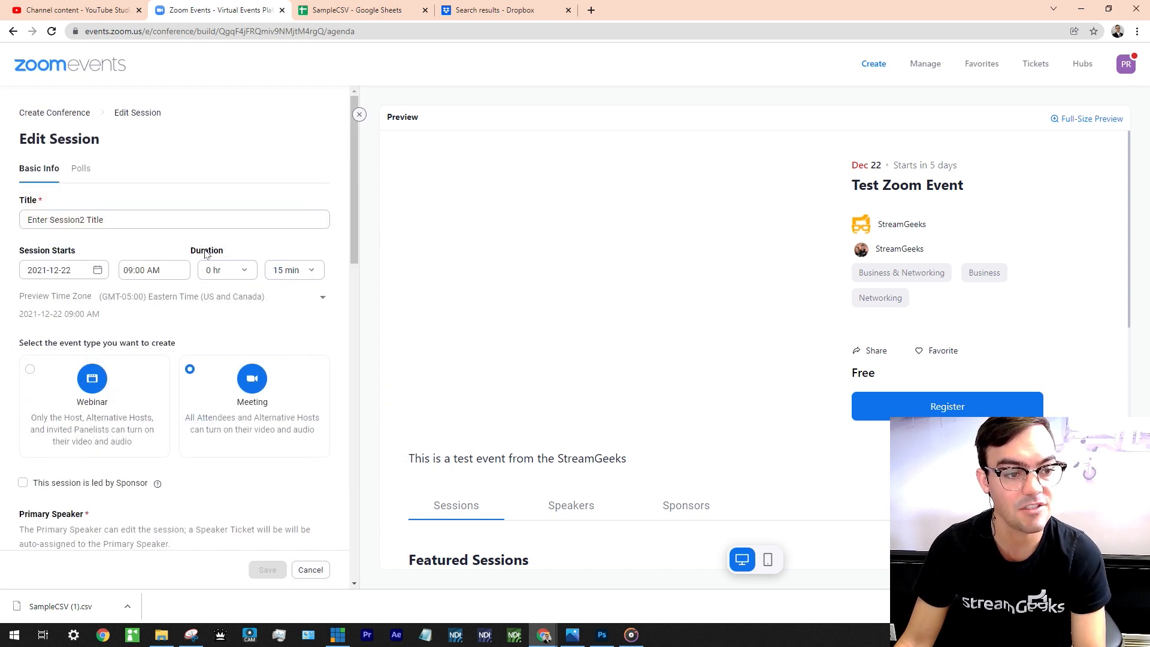
{"action": "type", "text": "TEST MEETING (MEETNIG"}
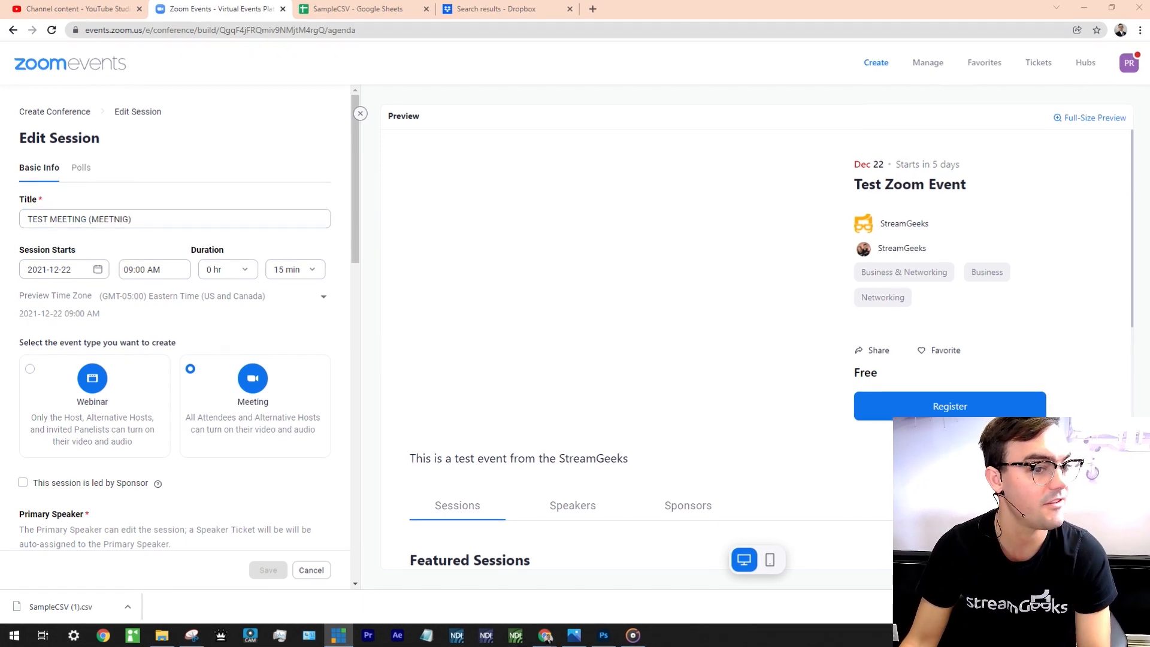
{"action": "left_click", "coordinate": [133, 212]}
{"action": "left_click_drag", "start_coordinate": [134, 213], "coordinate": [120, 212]}
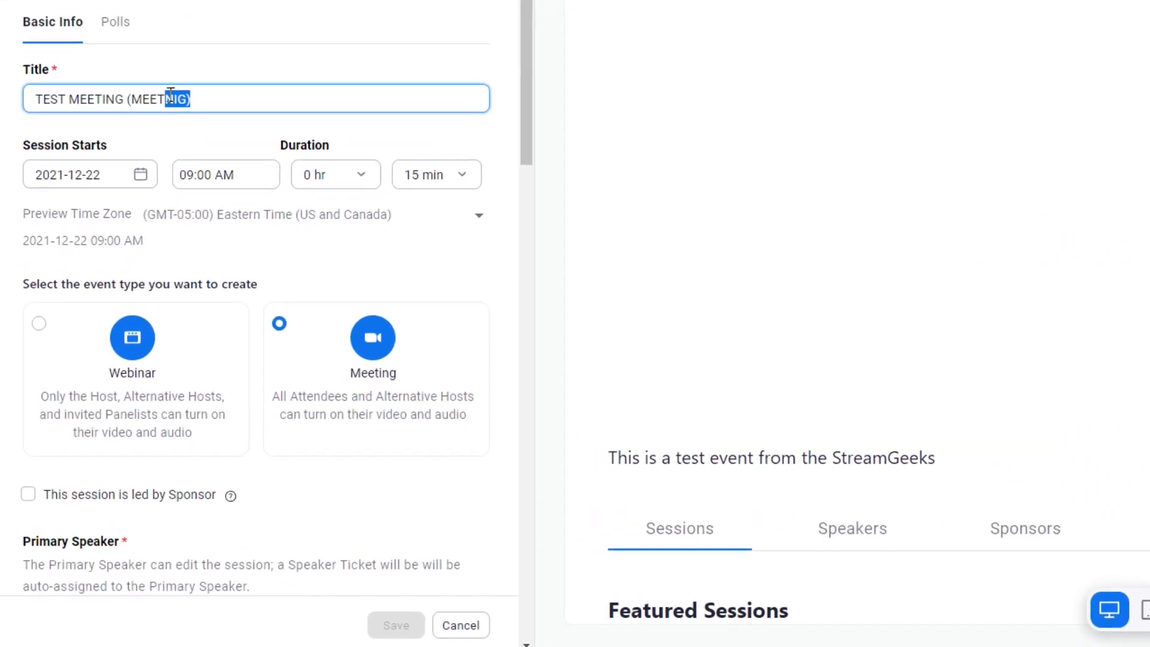
{"action": "type", "text": "ING)"}
{"action": "scroll", "coordinate": [355, 127], "scroll_direction": "down", "scroll_amount": 2}
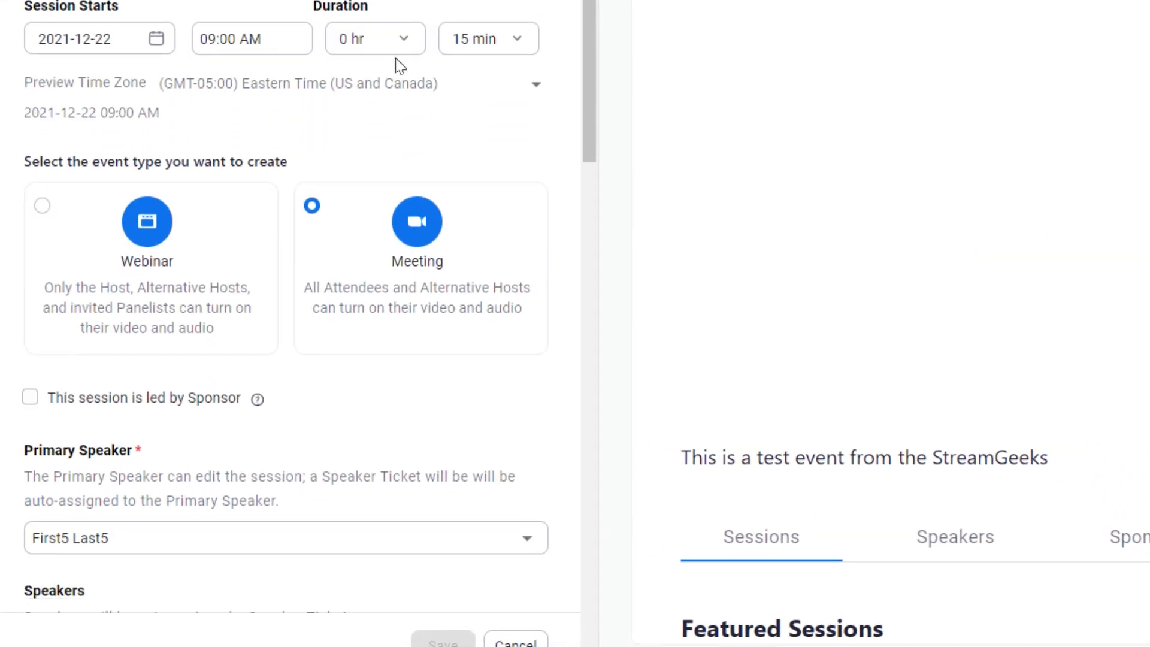
{"action": "left_click", "coordinate": [386, 48]}
{"action": "left_click", "coordinate": [396, 180]}
Upload picture '1 (2)' as the session image and save the session.
{"action": "scroll", "coordinate": [341, 192], "scroll_direction": "down", "scroll_amount": 5}
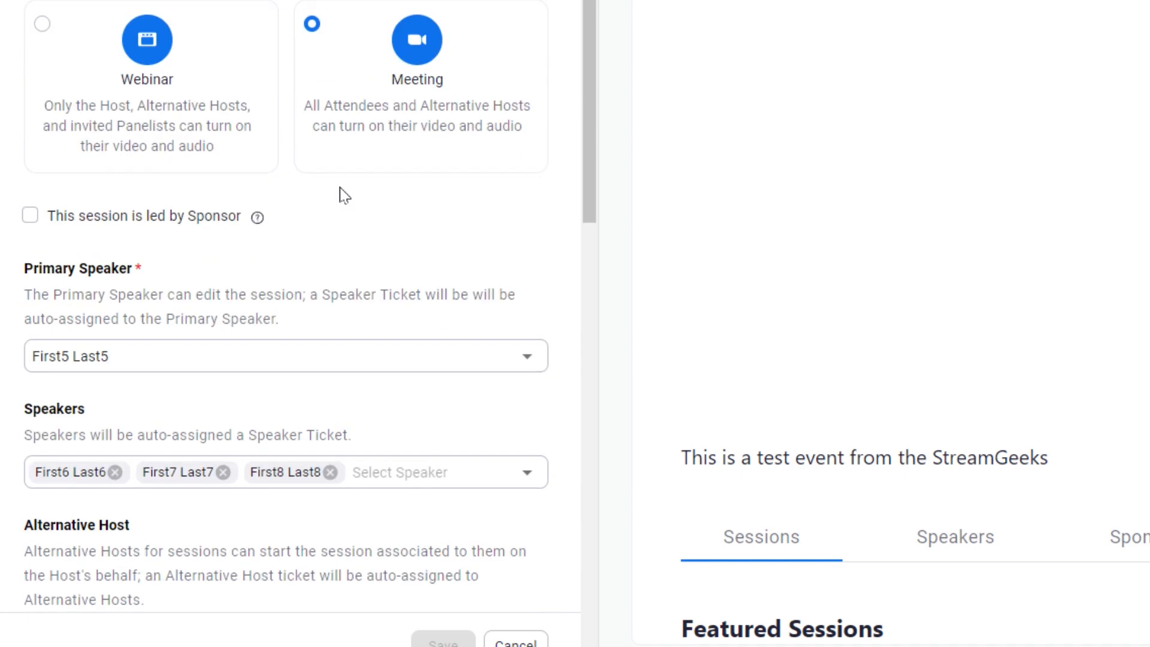
{"action": "scroll", "coordinate": [141, 241], "scroll_direction": "down", "scroll_amount": 10}
{"action": "scroll", "coordinate": [198, 411], "scroll_direction": "up", "scroll_amount": 6}
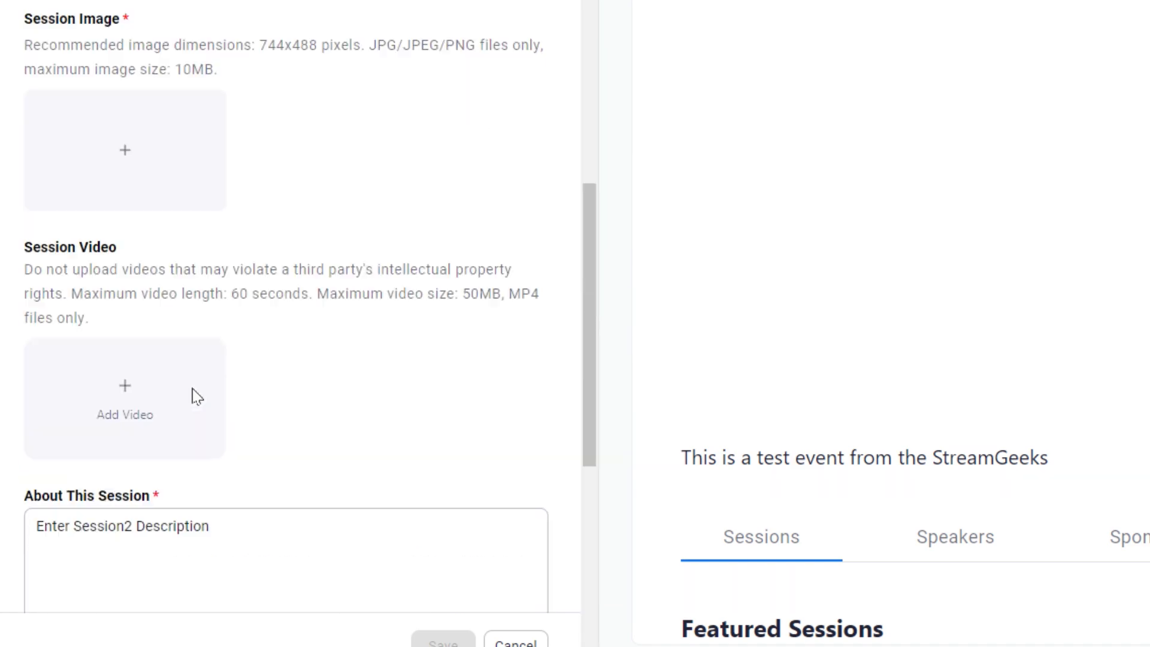
{"action": "left_click", "coordinate": [144, 183]}
{"action": "left_click", "coordinate": [650, 13]}
{"action": "double_click", "coordinate": [650, 13]}
{"action": "scroll", "coordinate": [233, 136], "scroll_direction": "down", "scroll_amount": 5}
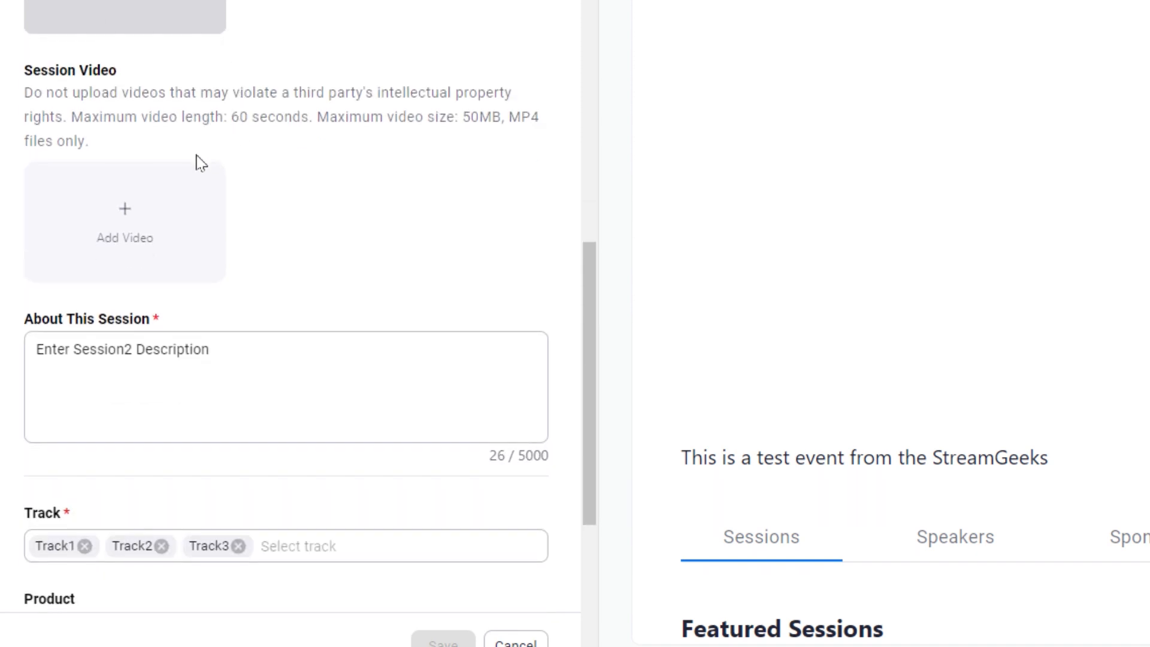
{"action": "scroll", "coordinate": [198, 179], "scroll_direction": "down", "scroll_amount": 2}
{"action": "left_click_drag", "start_coordinate": [244, 169], "coordinate": [56, 169]}
{"action": "scroll", "coordinate": [365, 305], "scroll_direction": "down", "scroll_amount": 2}
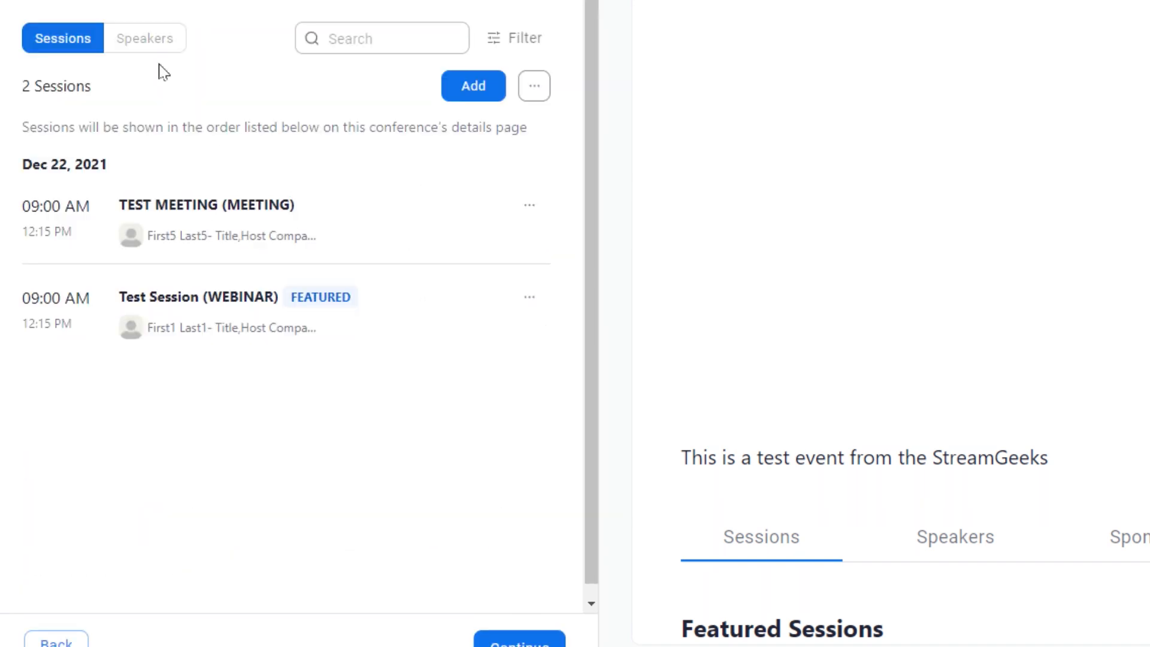
Add a ninth speaker with a profile photo, their full name and e-mail, then return to Sessions.
{"action": "left_click", "coordinate": [149, 39]}
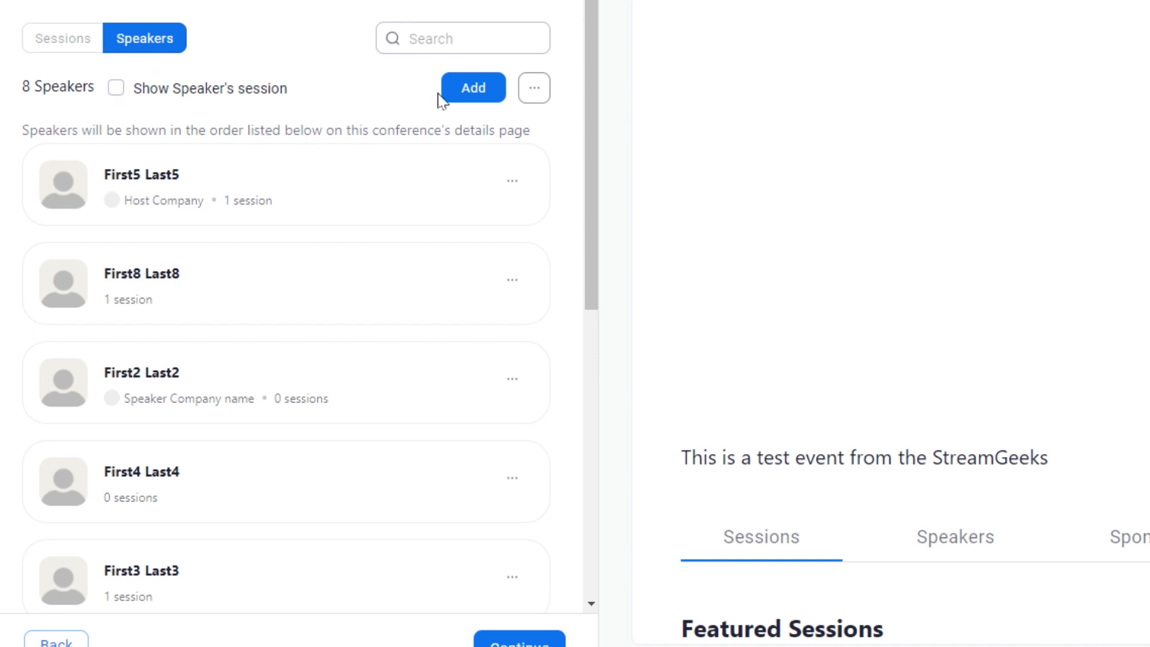
{"action": "left_click", "coordinate": [453, 91]}
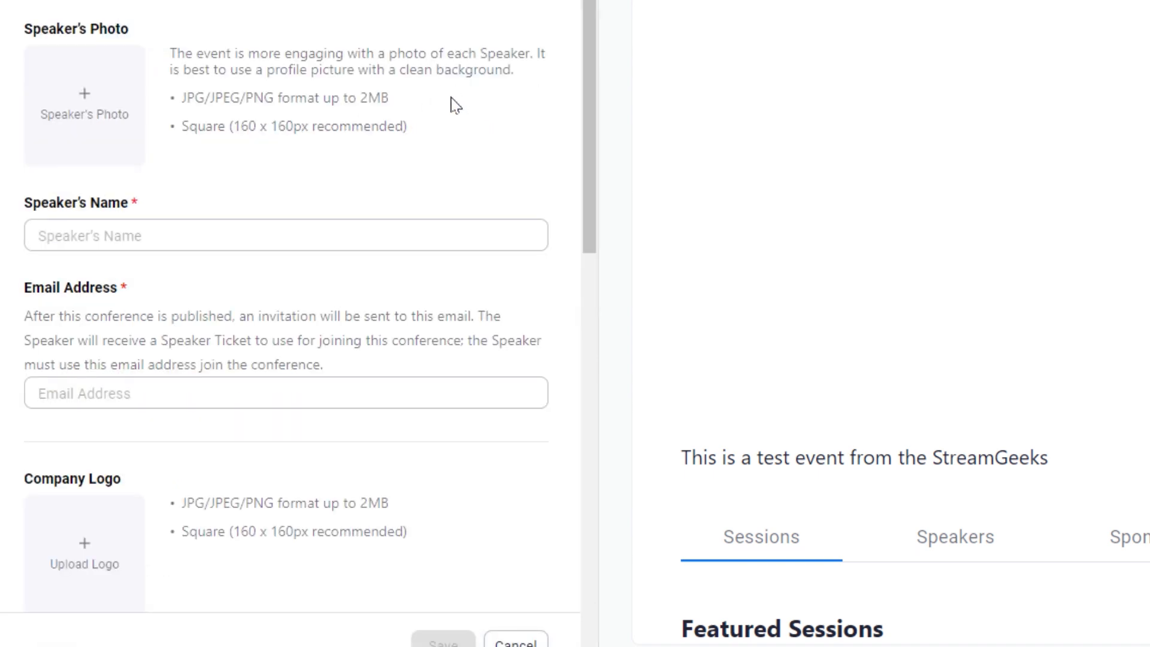
{"action": "left_click", "coordinate": [93, 116]}
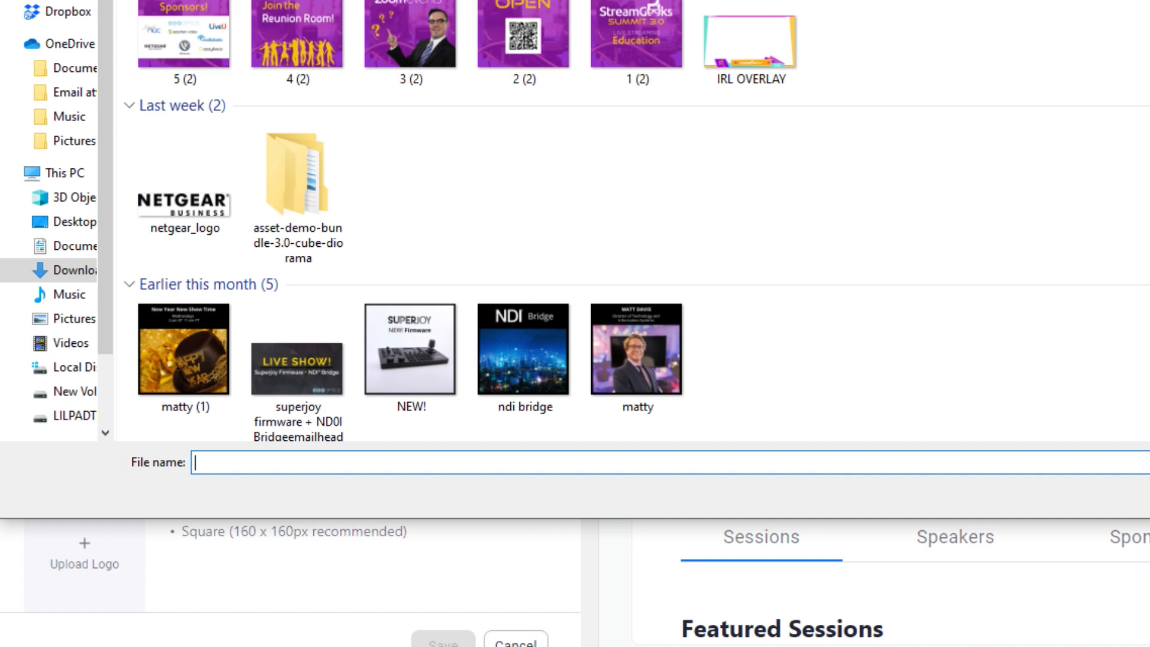
{"action": "key", "text": "Return"}
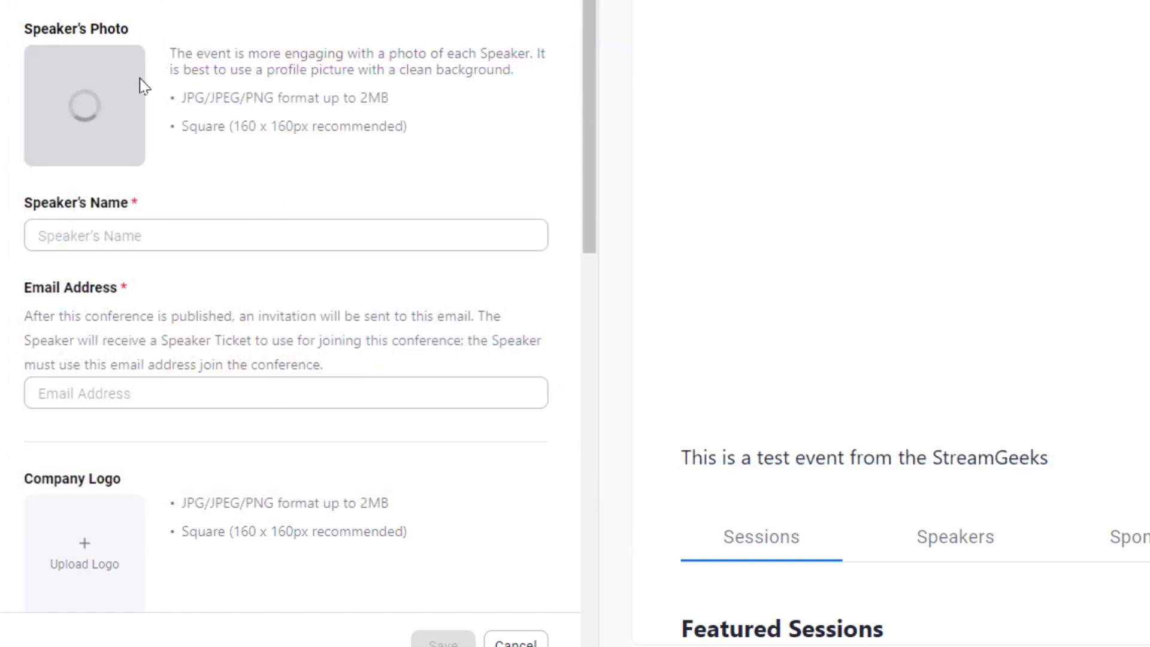
{"action": "left_click", "coordinate": [189, 239]}
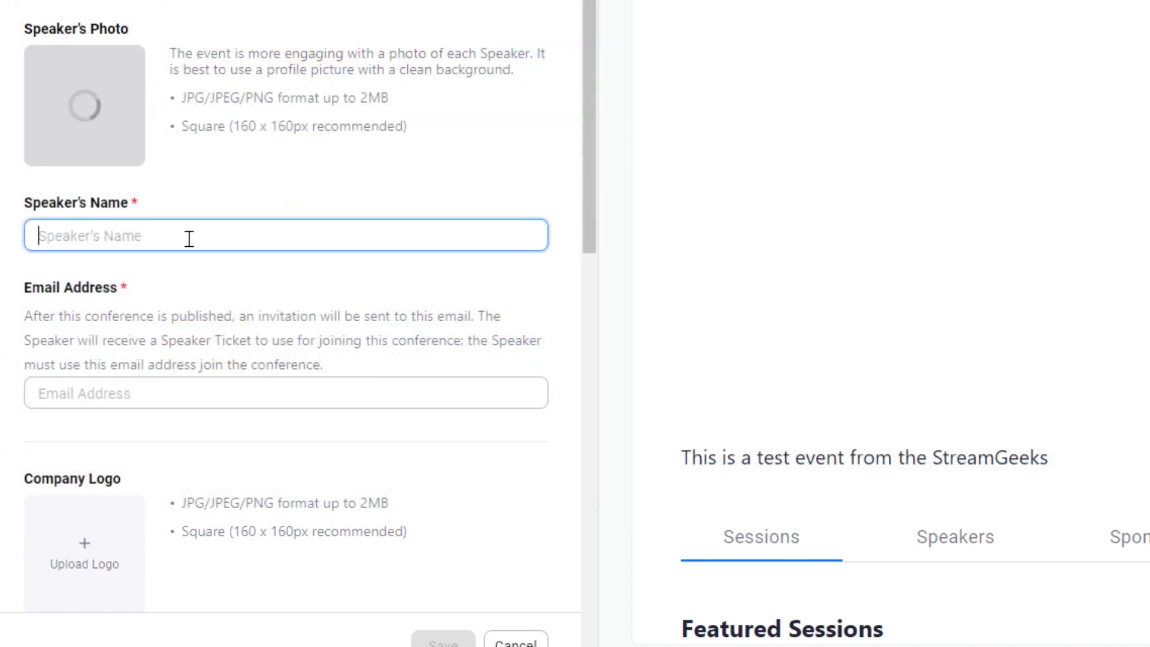
{"action": "key", "text": "Tab"}
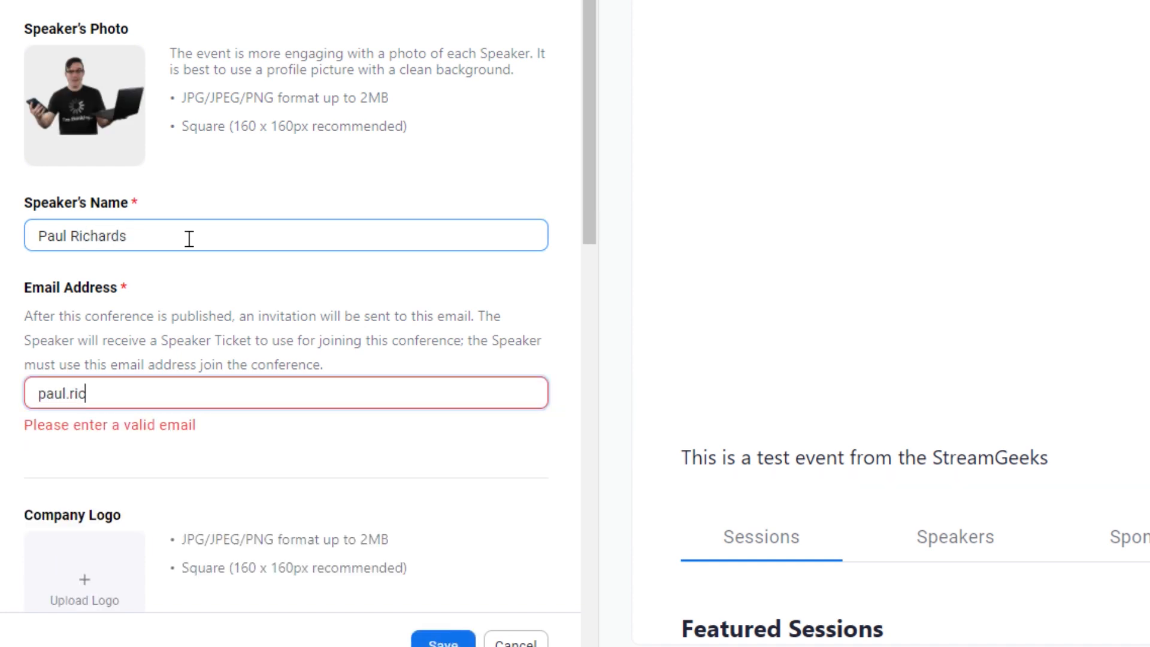
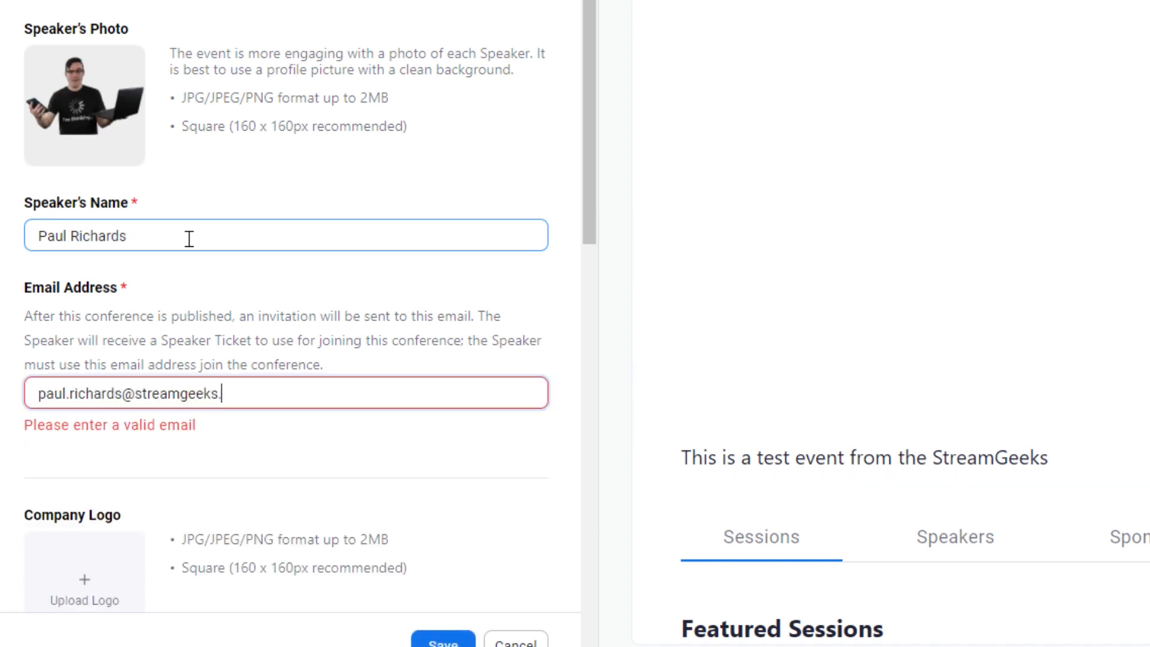
{"action": "key", "text": "Return"}
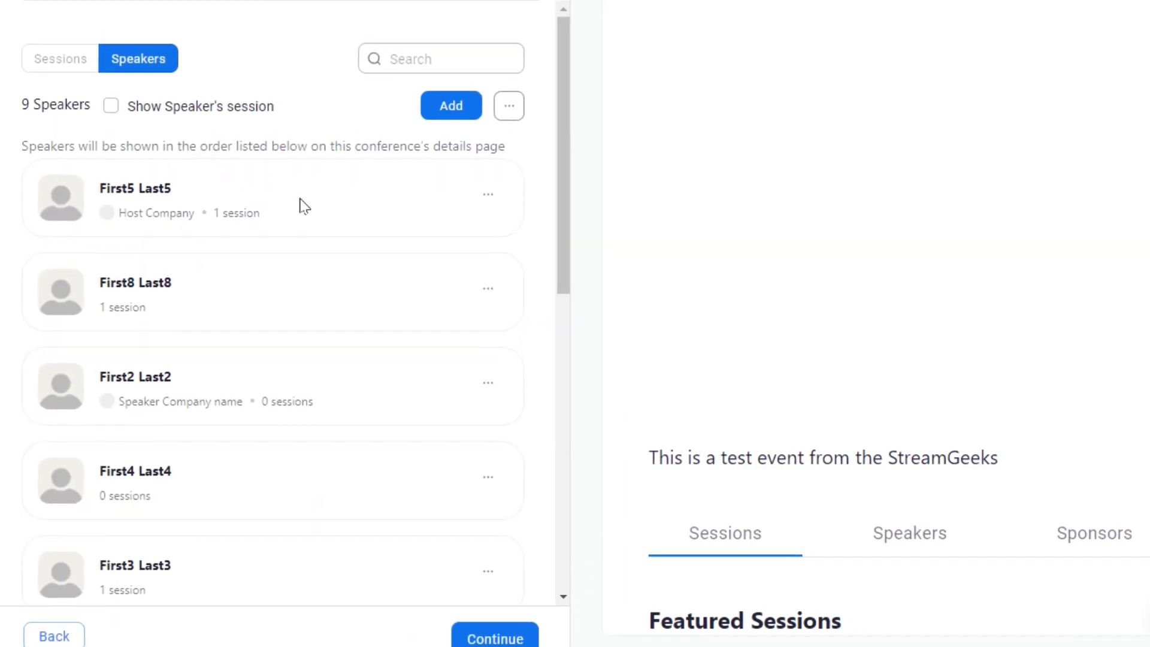
{"action": "scroll", "coordinate": [301, 200], "scroll_direction": "down", "scroll_amount": 6}
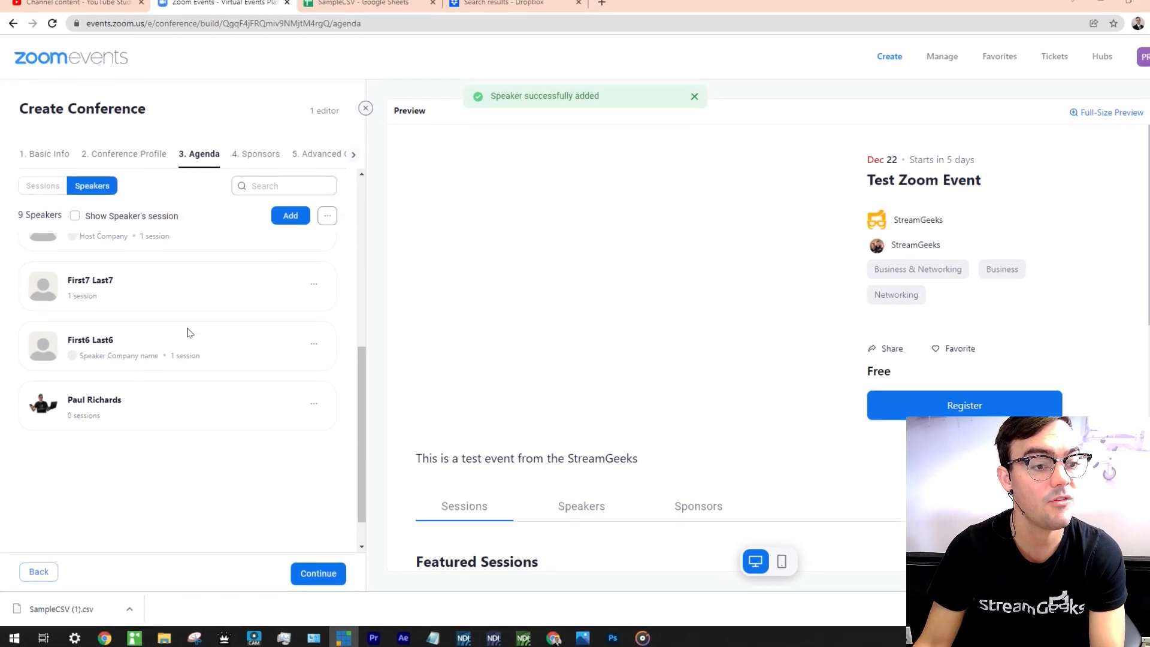
{"action": "left_click", "coordinate": [42, 186]}
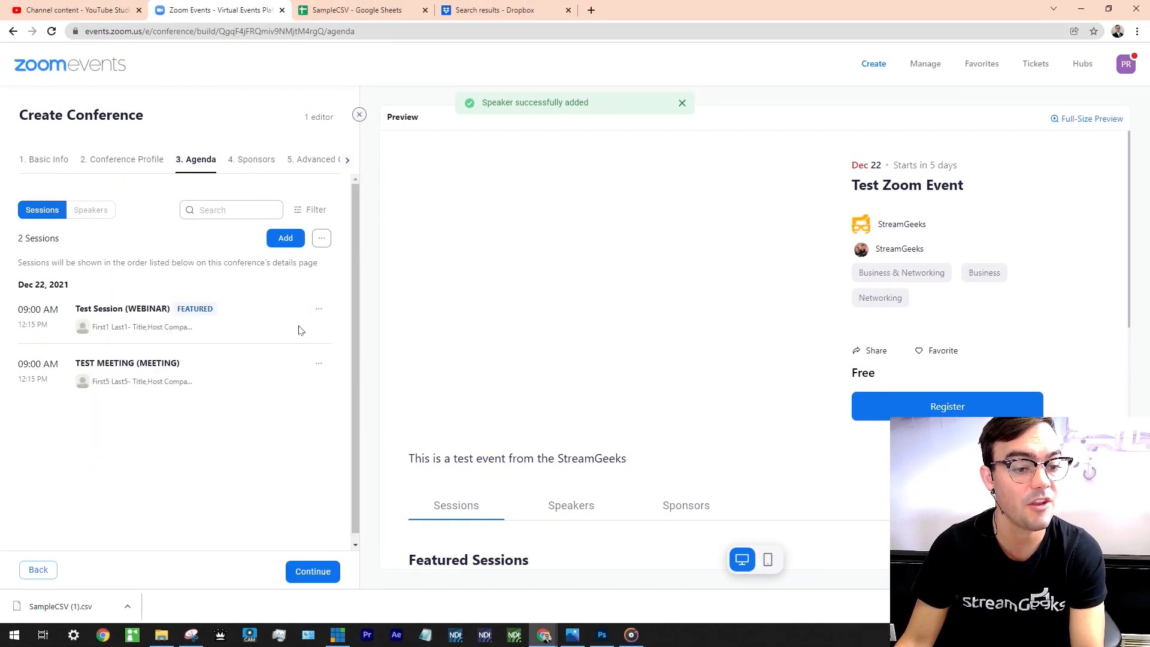
Set the new photo speaker as Primary Speaker of Test Session (WEBINAR) and save.
{"action": "left_click", "coordinate": [317, 309]}
{"action": "left_click", "coordinate": [371, 383]}
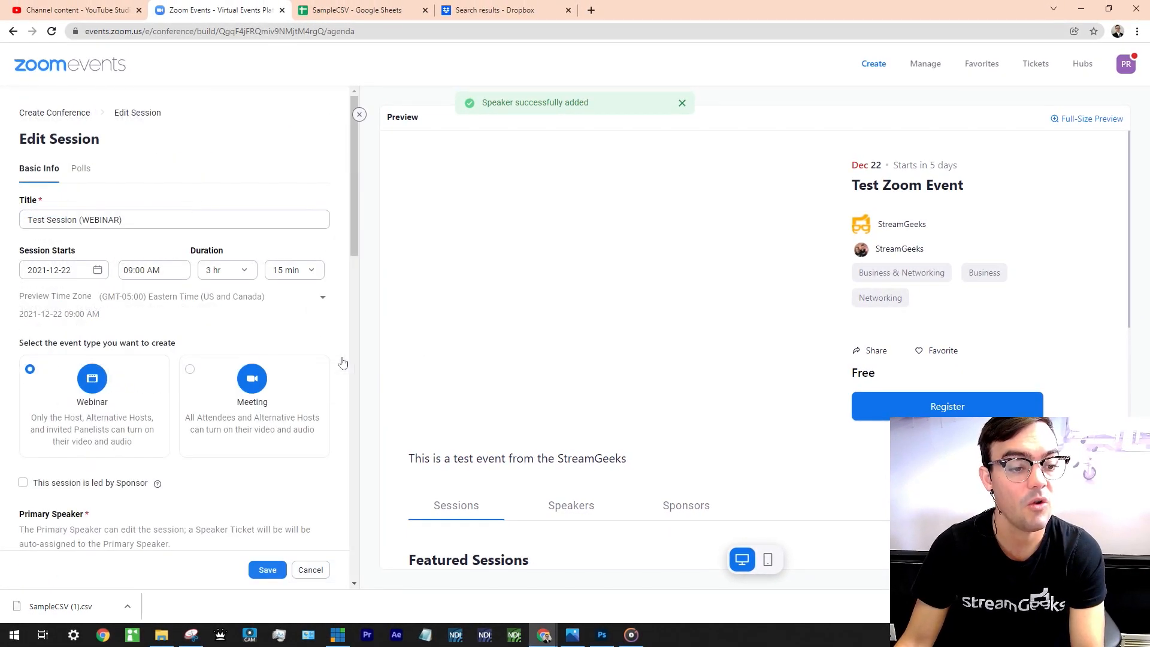
{"action": "scroll", "coordinate": [206, 362], "scroll_direction": "down", "scroll_amount": 3}
{"action": "left_click", "coordinate": [190, 383]}
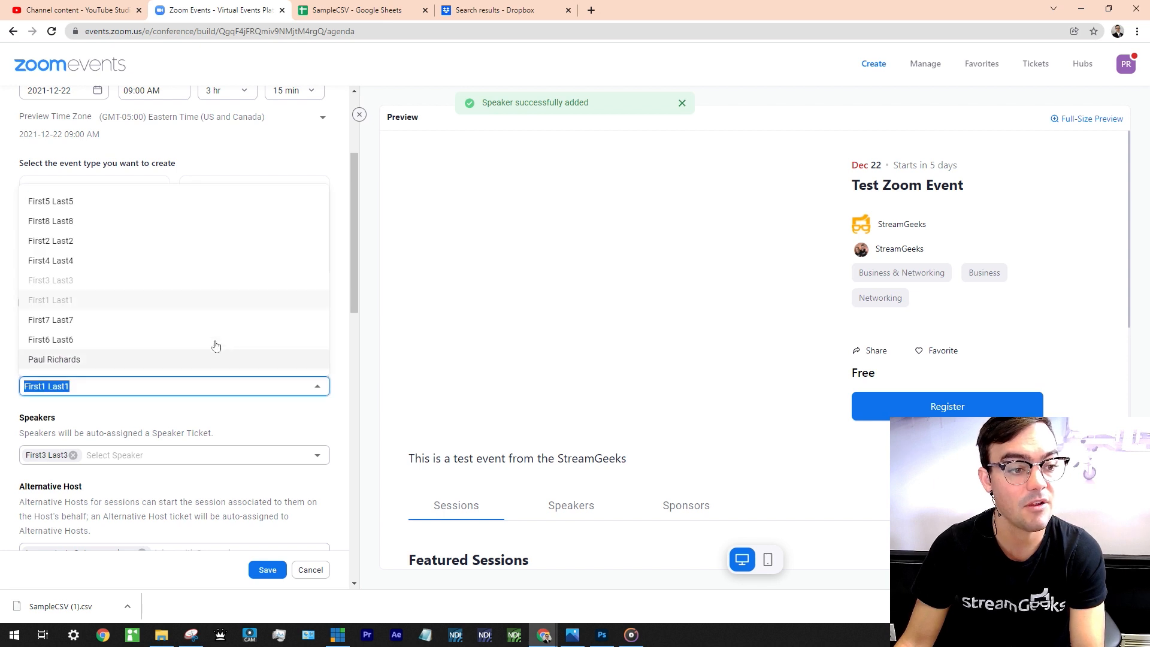
{"action": "left_click", "coordinate": [154, 357]}
{"action": "left_click", "coordinate": [269, 572]}
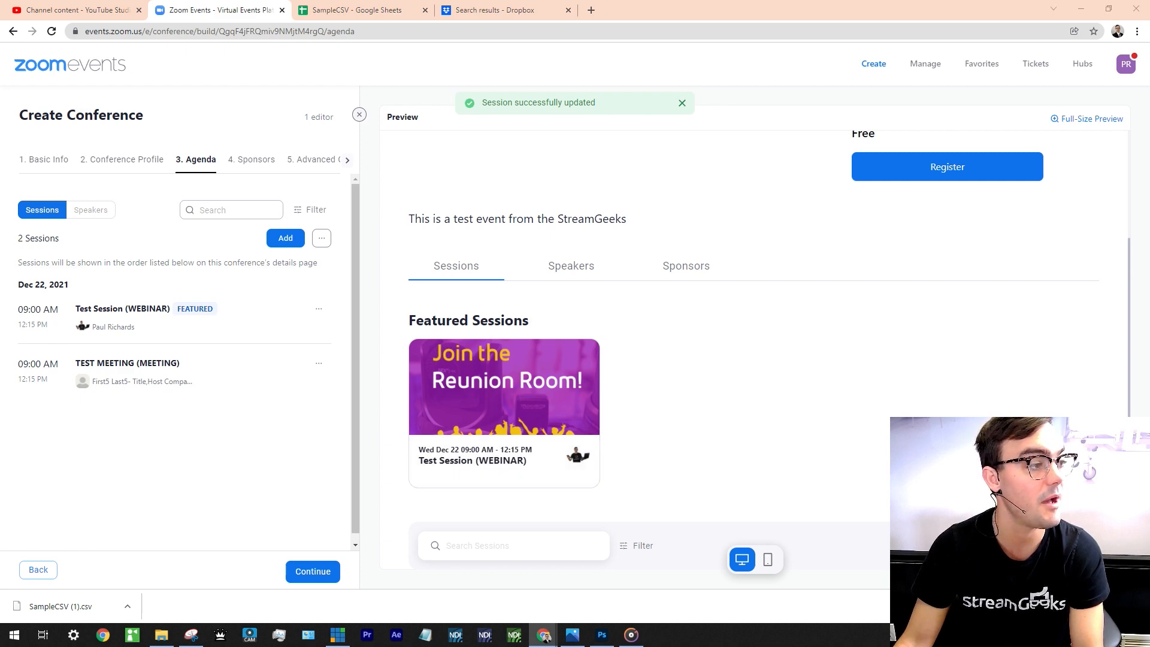
Show all nine speakers in both the event preview and the agenda panel.
{"action": "left_click", "coordinate": [581, 269]}
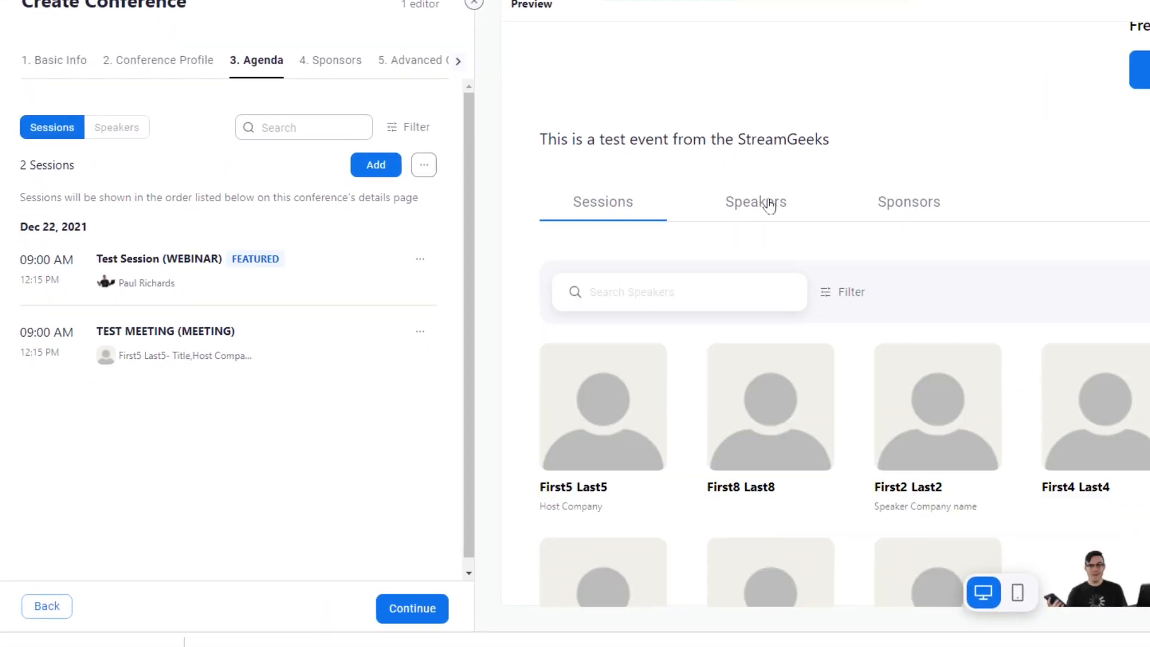
{"action": "scroll", "coordinate": [838, 315], "scroll_direction": "down", "scroll_amount": 3}
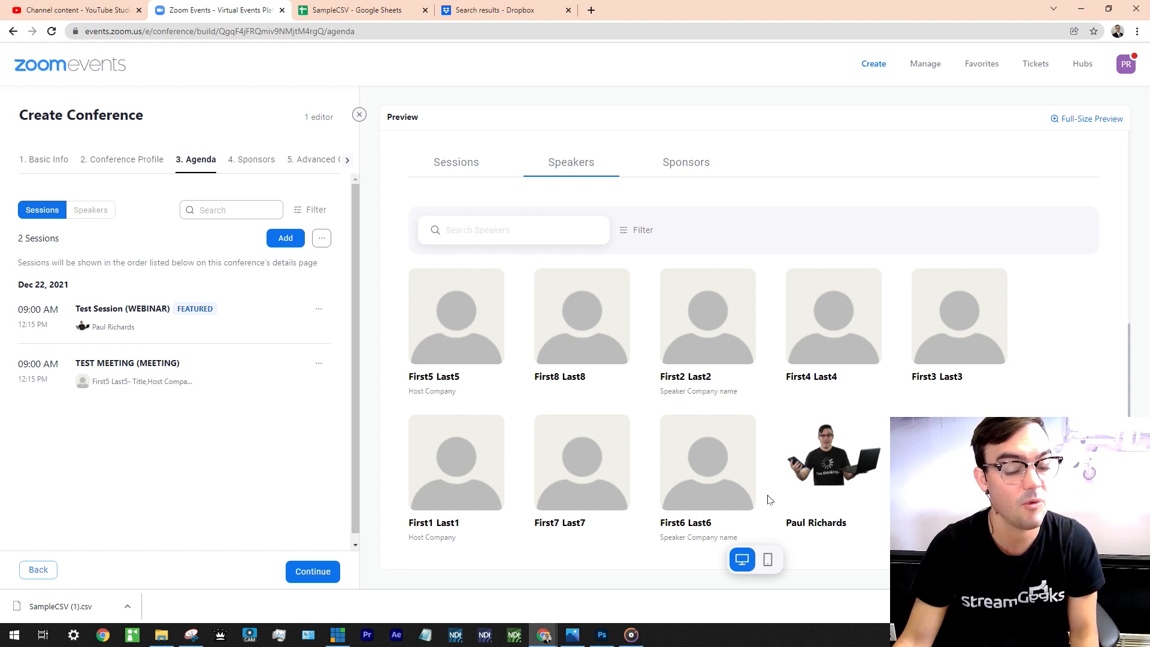
{"action": "left_click", "coordinate": [93, 211]}
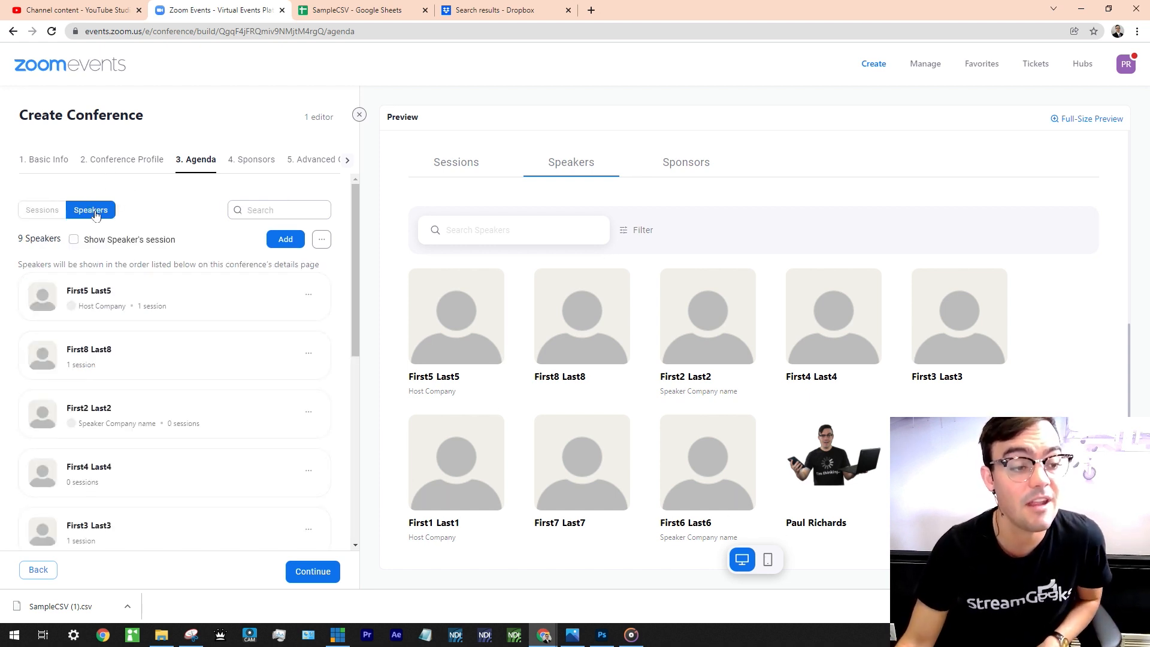
{"action": "scroll", "coordinate": [133, 291], "scroll_direction": "down", "scroll_amount": 5}
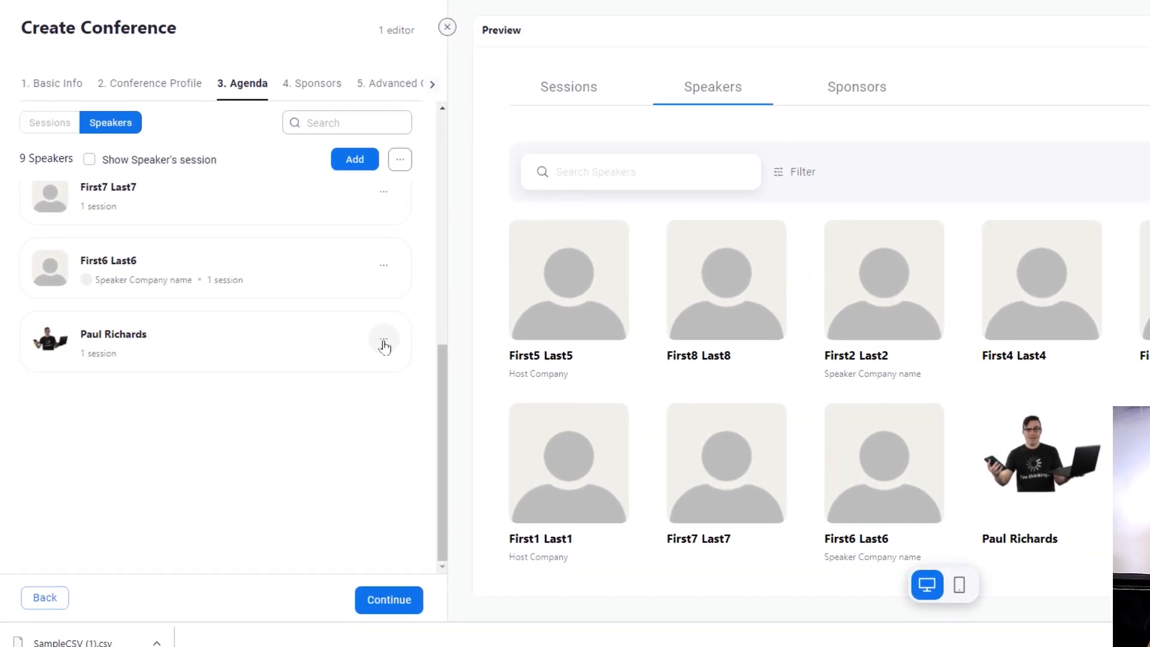
Invite the new speaker to edit their speaker bio and send the invitation.
{"action": "left_click", "coordinate": [384, 346]}
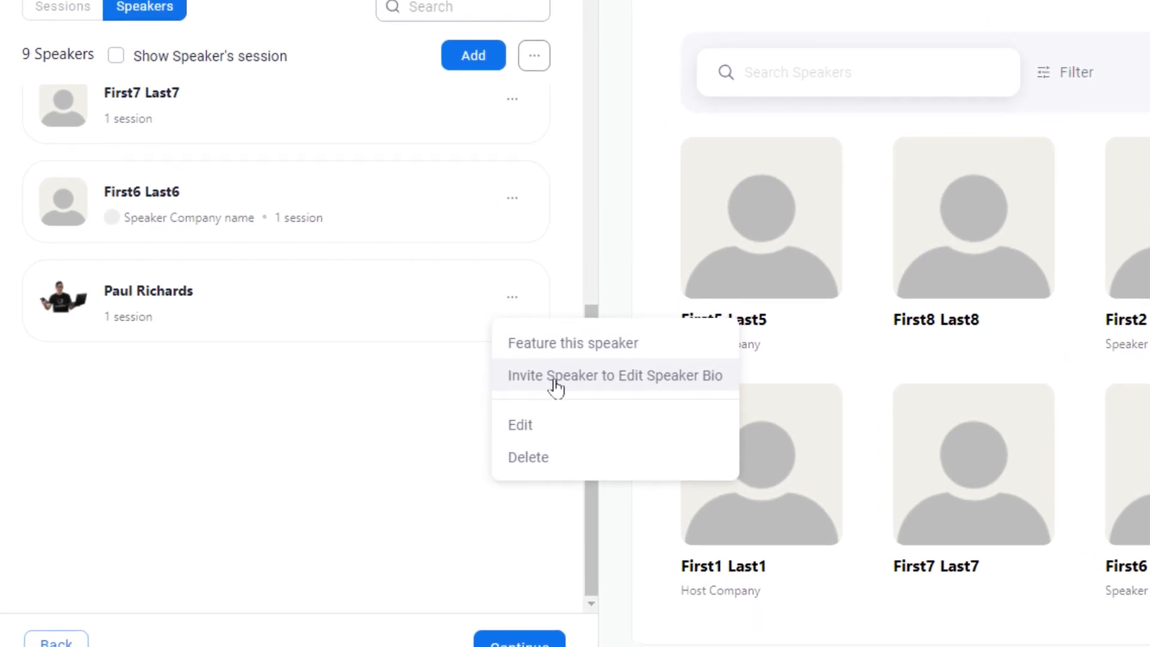
{"action": "left_click", "coordinate": [555, 384]}
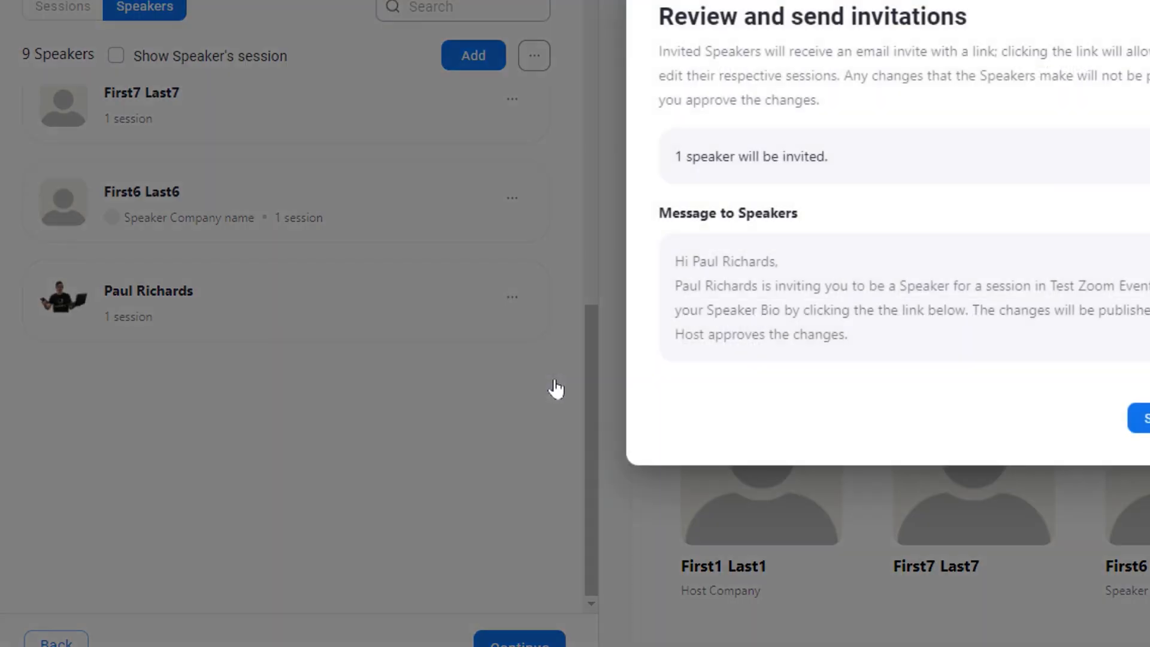
{"action": "left_click", "coordinate": [1140, 417]}
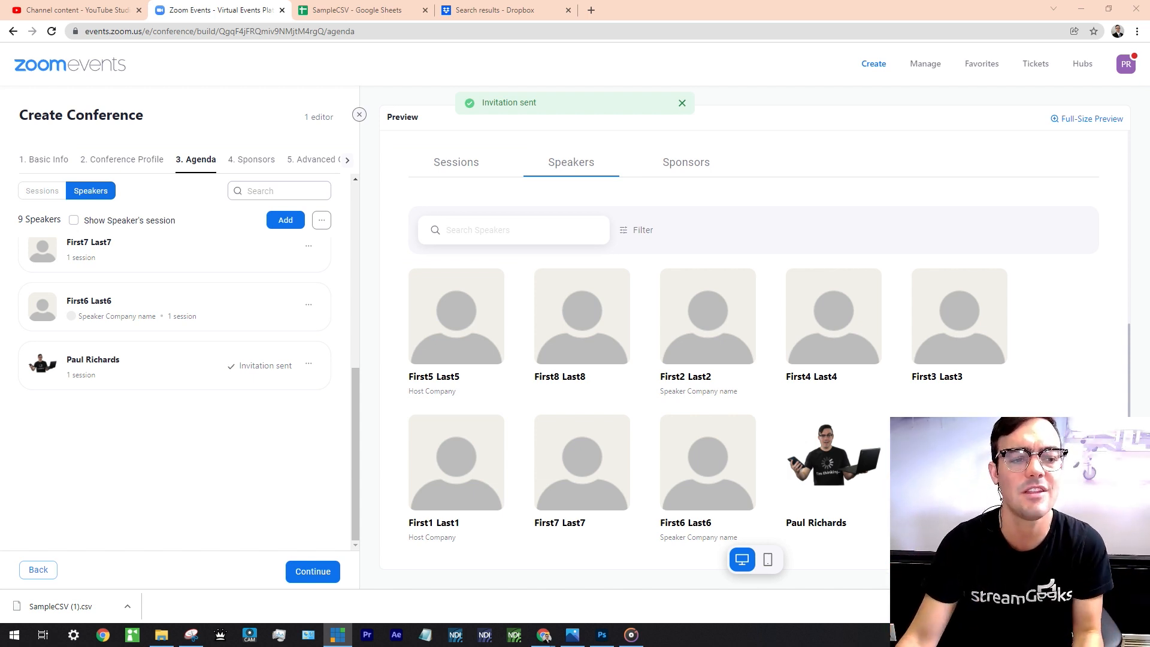
Start a new sponsor on the 4. Sponsors step, switching its tier between Gold and Silver.
{"action": "left_click", "coordinate": [253, 158]}
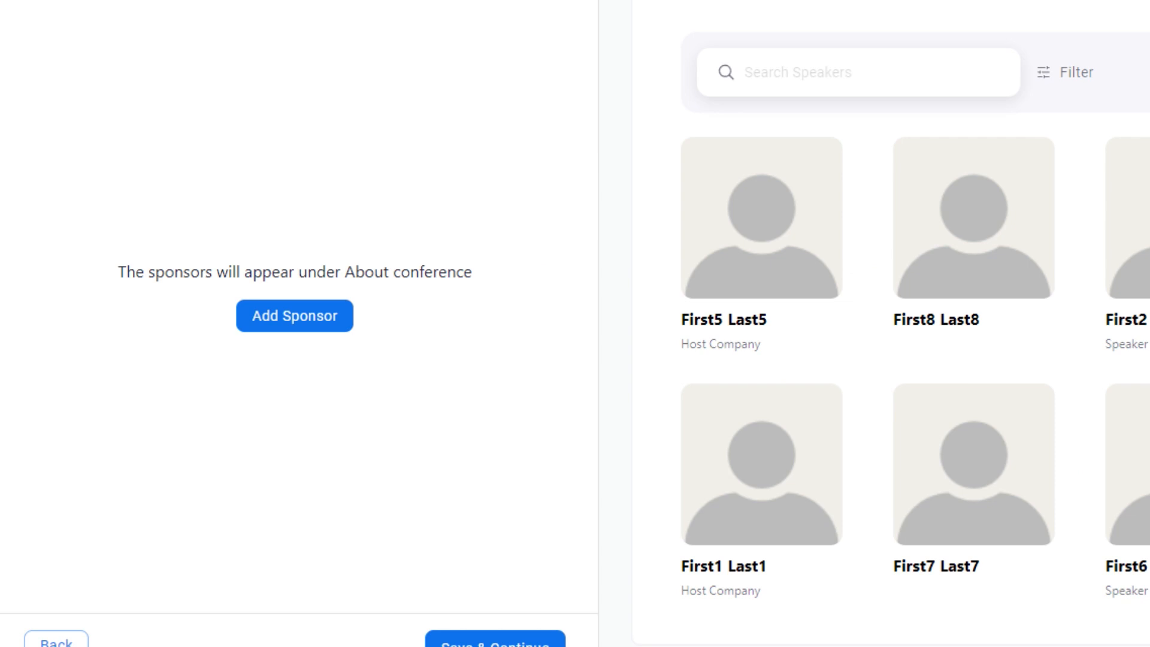
{"action": "left_click", "coordinate": [308, 315]}
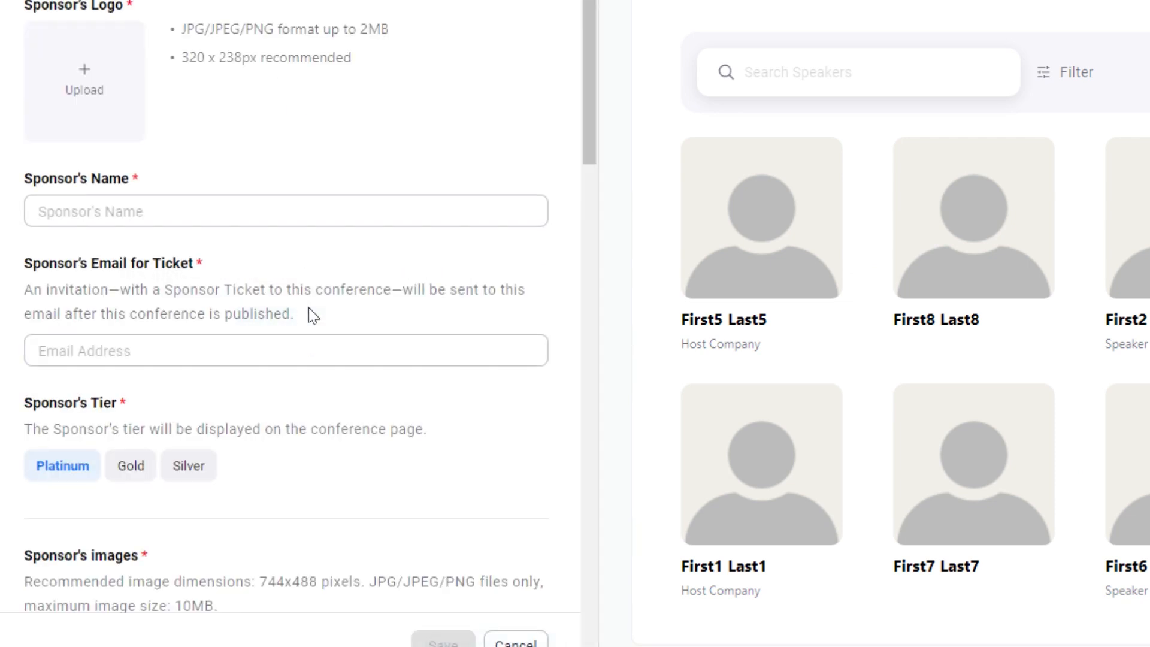
{"action": "scroll", "coordinate": [307, 297], "scroll_direction": "down", "scroll_amount": 5}
{"action": "left_click", "coordinate": [124, 167]}
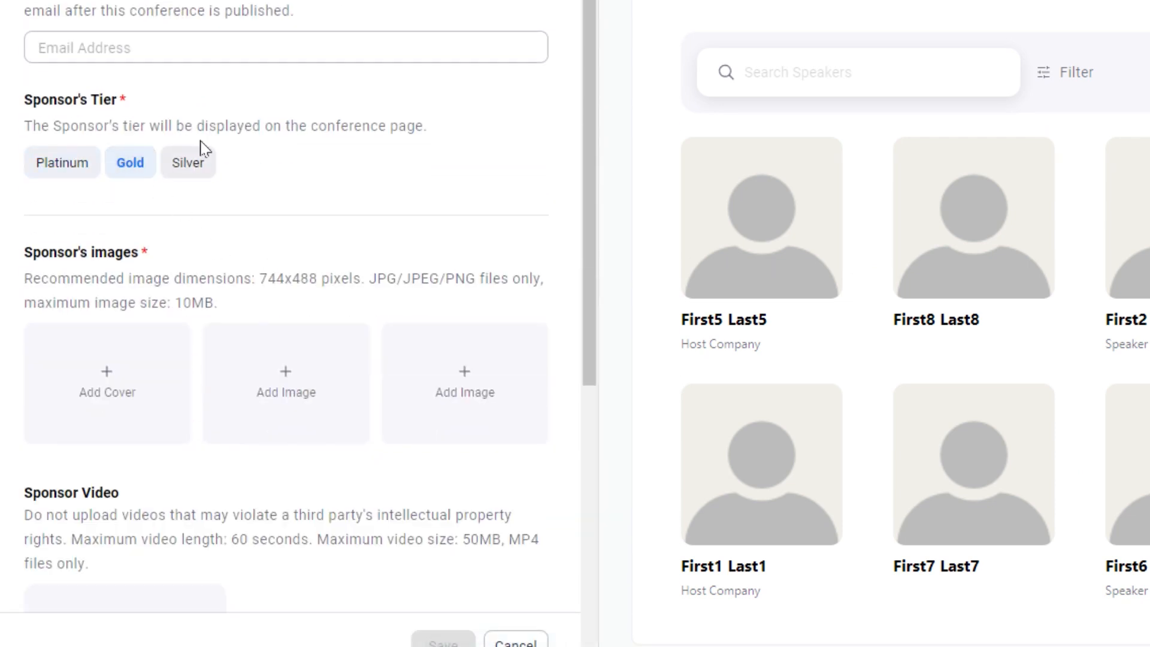
{"action": "left_click", "coordinate": [202, 153]}
{"action": "left_click", "coordinate": [129, 256]}
{"action": "left_click", "coordinate": [138, 400]}
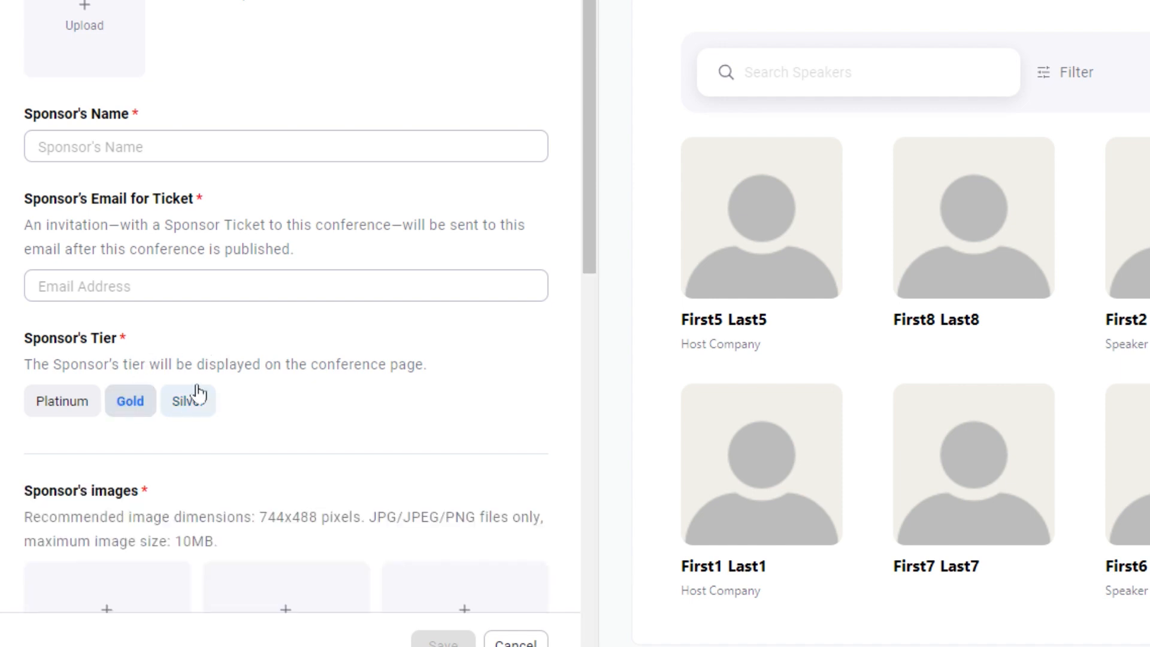
{"action": "scroll", "coordinate": [249, 365], "scroll_direction": "down", "scroll_amount": 10}
Turn on sponsor lobby chat, settle on Gold tier, then cancel the sponsor form unsaved.
{"action": "left_click", "coordinate": [77, 220]}
{"action": "scroll", "coordinate": [102, 110], "scroll_direction": "down", "scroll_amount": 1}
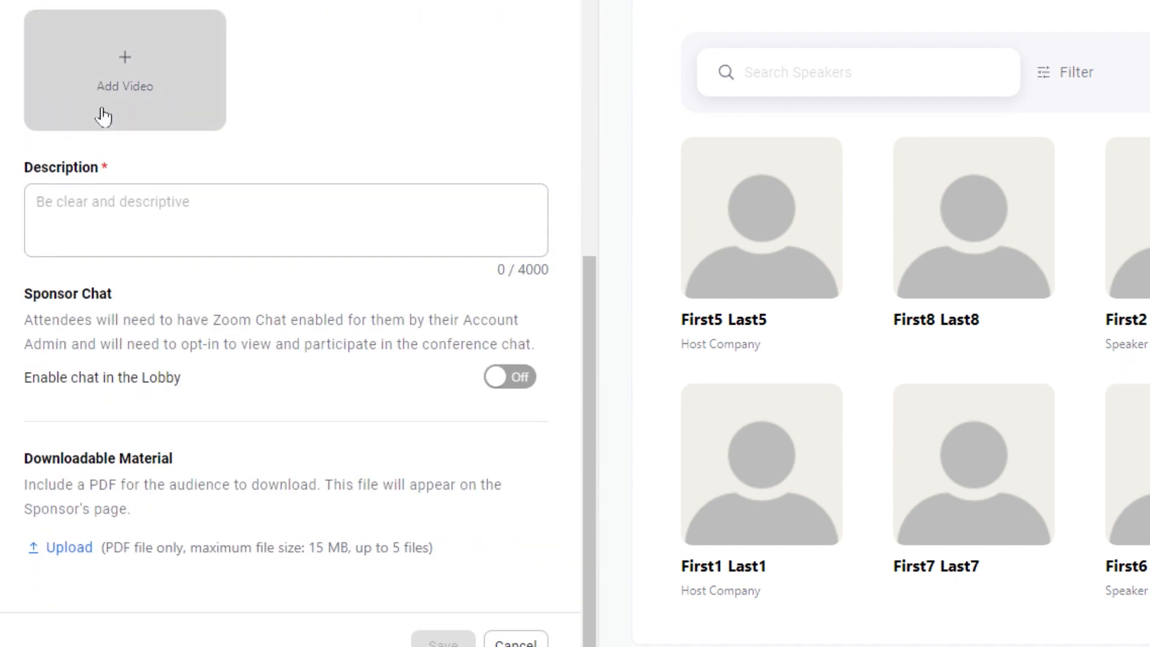
{"action": "left_click", "coordinate": [507, 376]}
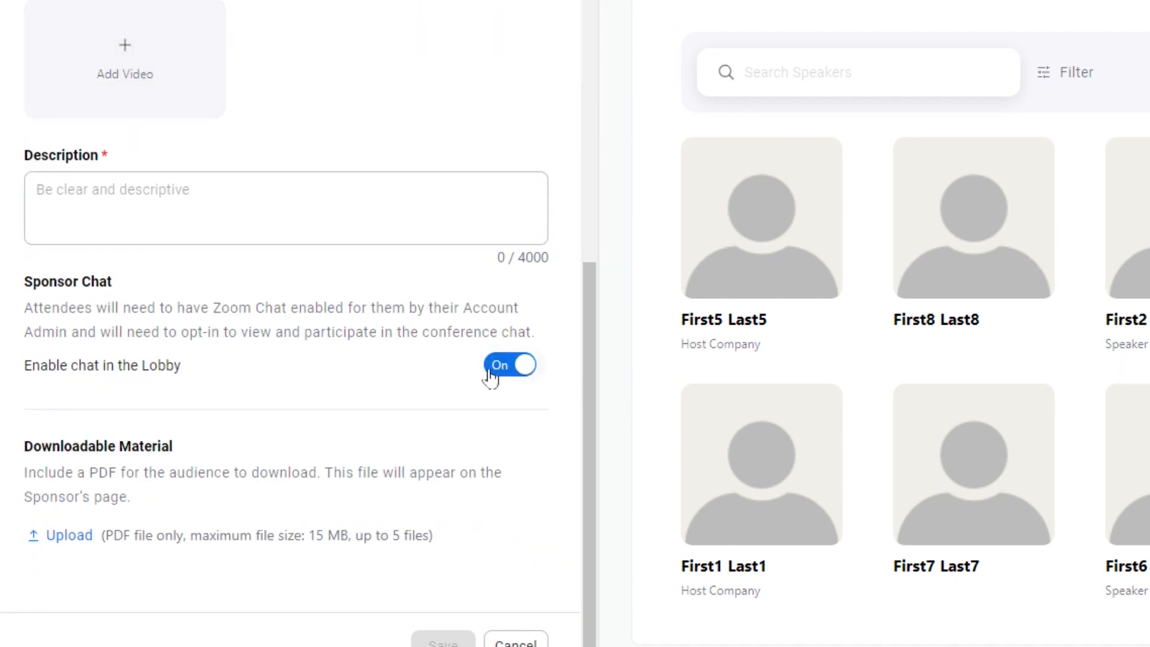
{"action": "scroll", "coordinate": [474, 379], "scroll_direction": "up", "scroll_amount": 10}
{"action": "left_click", "coordinate": [188, 181]}
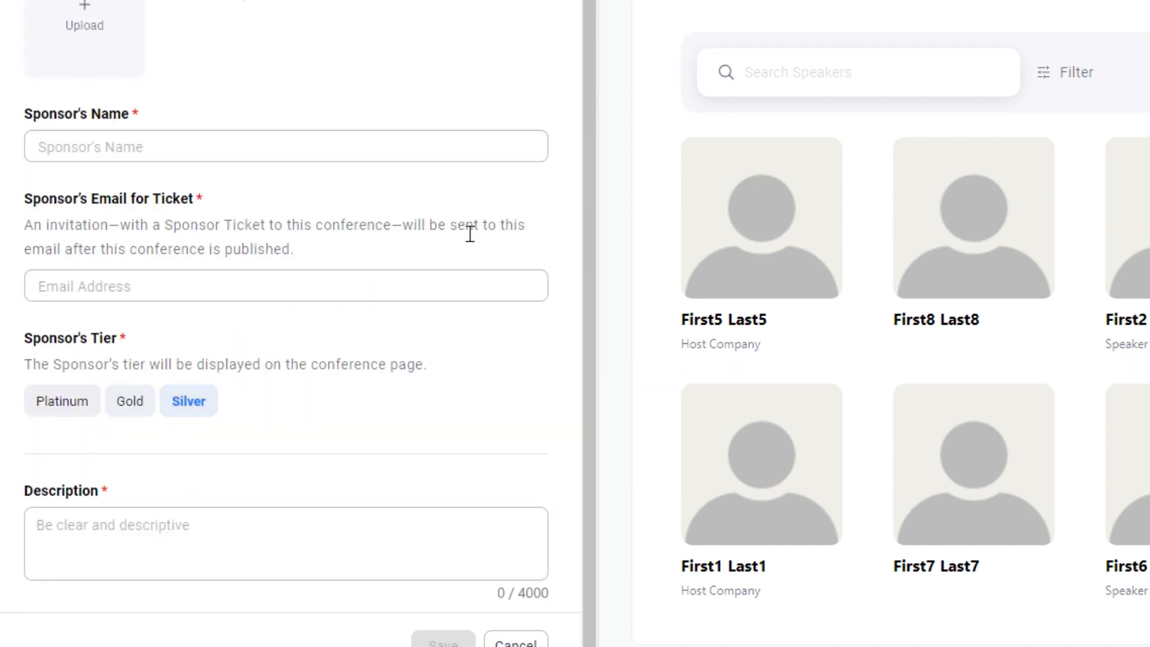
{"action": "left_click", "coordinate": [120, 400]}
{"action": "scroll", "coordinate": [372, 383], "scroll_direction": "down", "scroll_amount": 9}
{"action": "scroll", "coordinate": [453, 377], "scroll_direction": "down", "scroll_amount": 5}
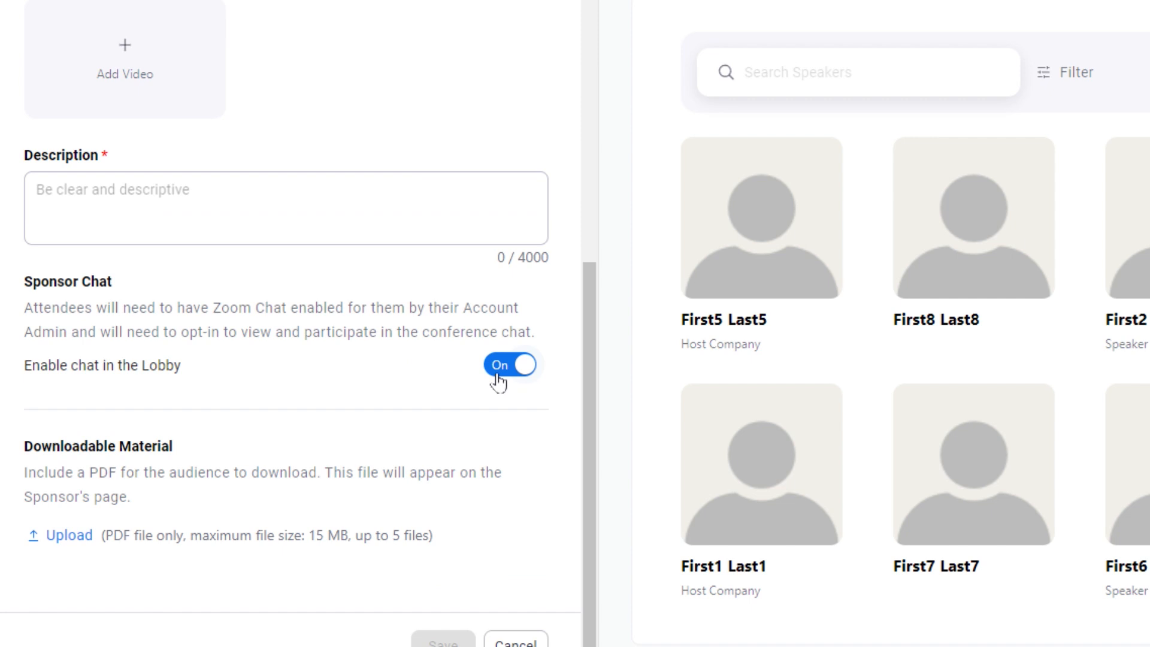
{"action": "scroll", "coordinate": [476, 388], "scroll_direction": "up", "scroll_amount": 12}
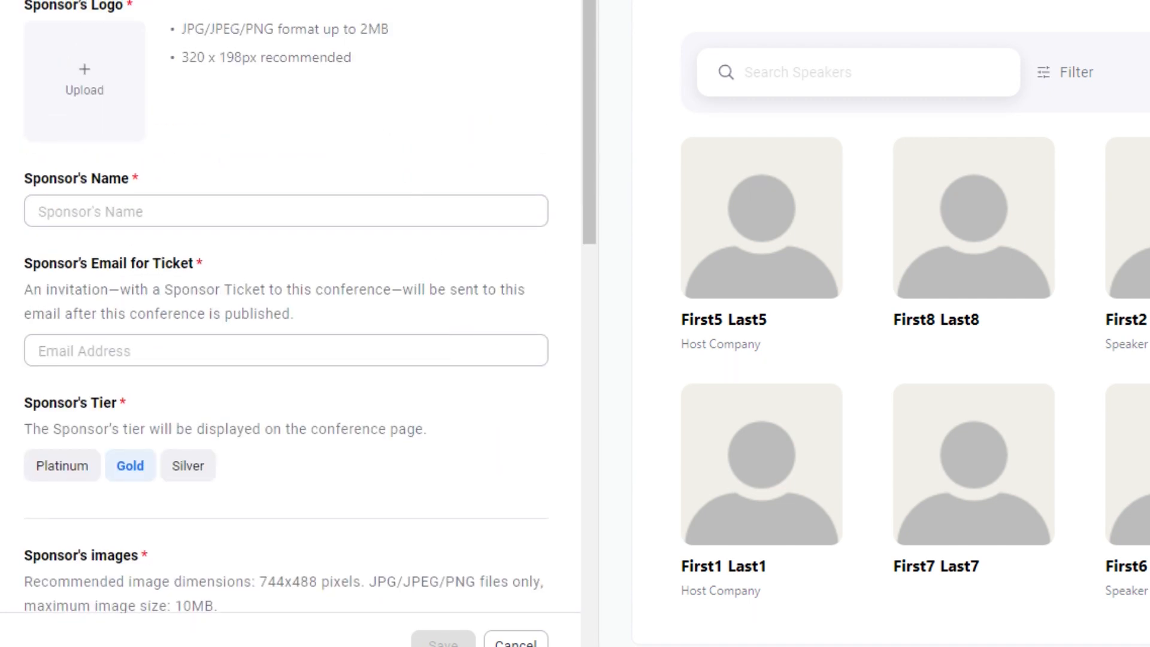
{"action": "left_click", "coordinate": [516, 644]}
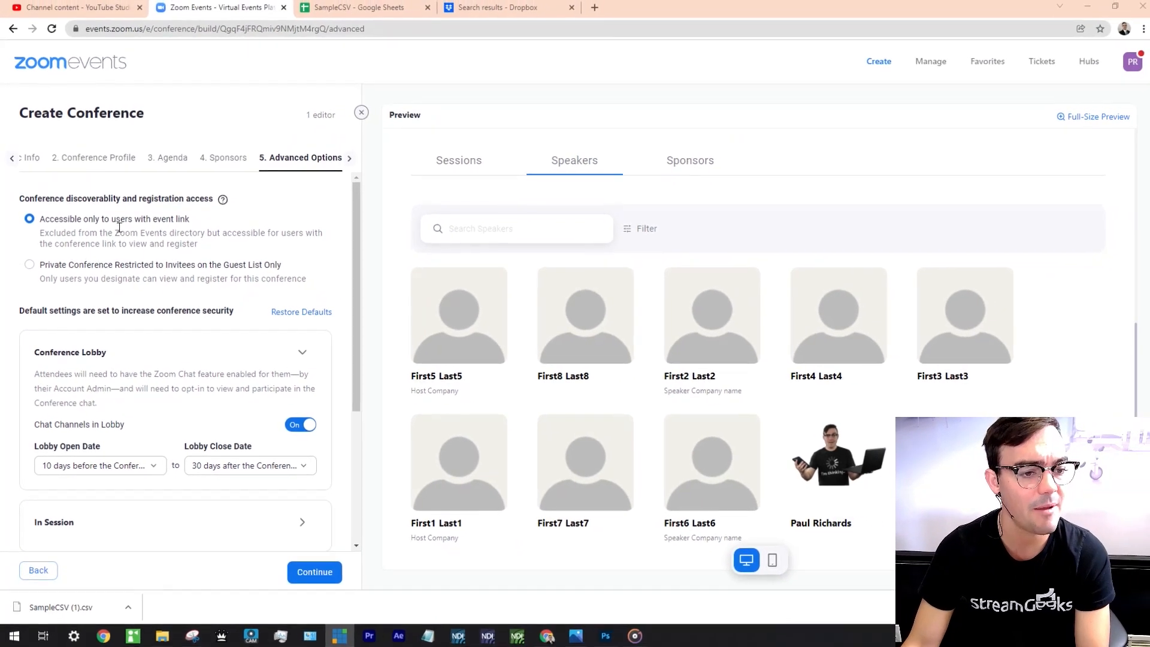
{"action": "left_click", "coordinate": [96, 267]}
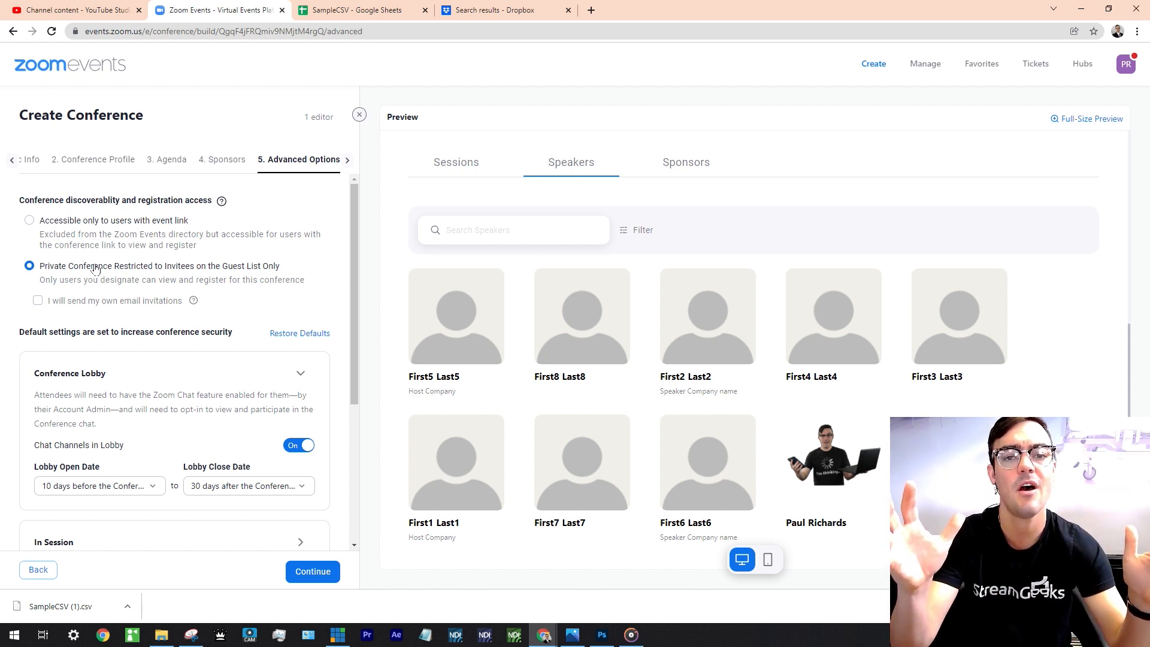
{"action": "left_click", "coordinate": [144, 225]}
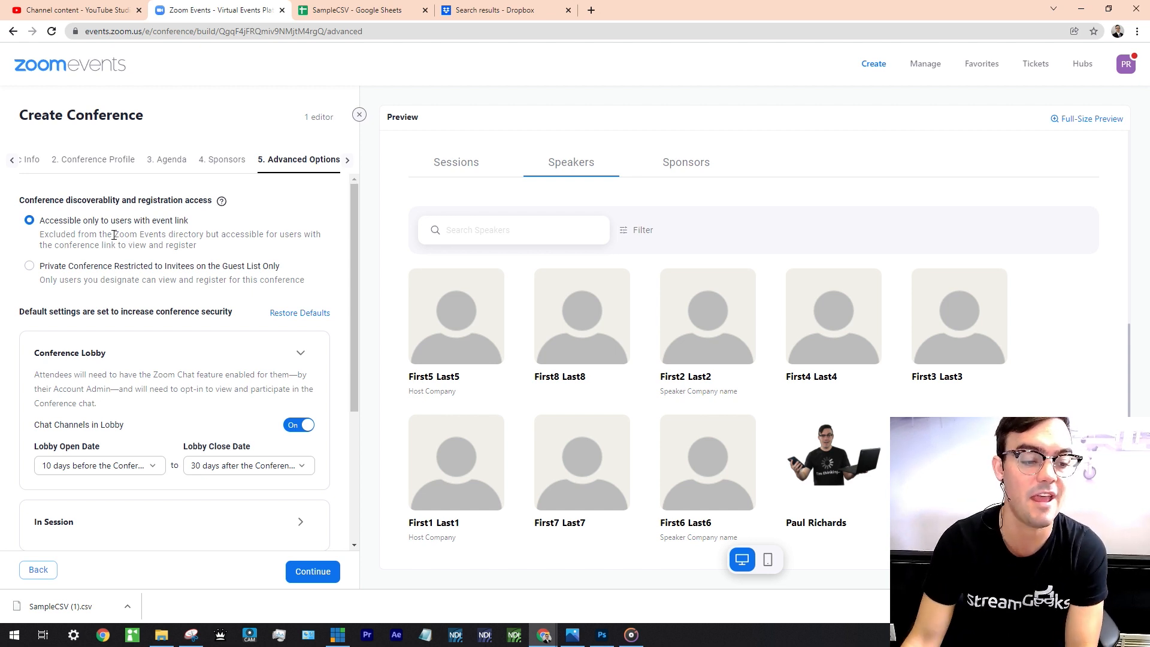
{"action": "scroll", "coordinate": [123, 275], "scroll_direction": "down", "scroll_amount": 2}
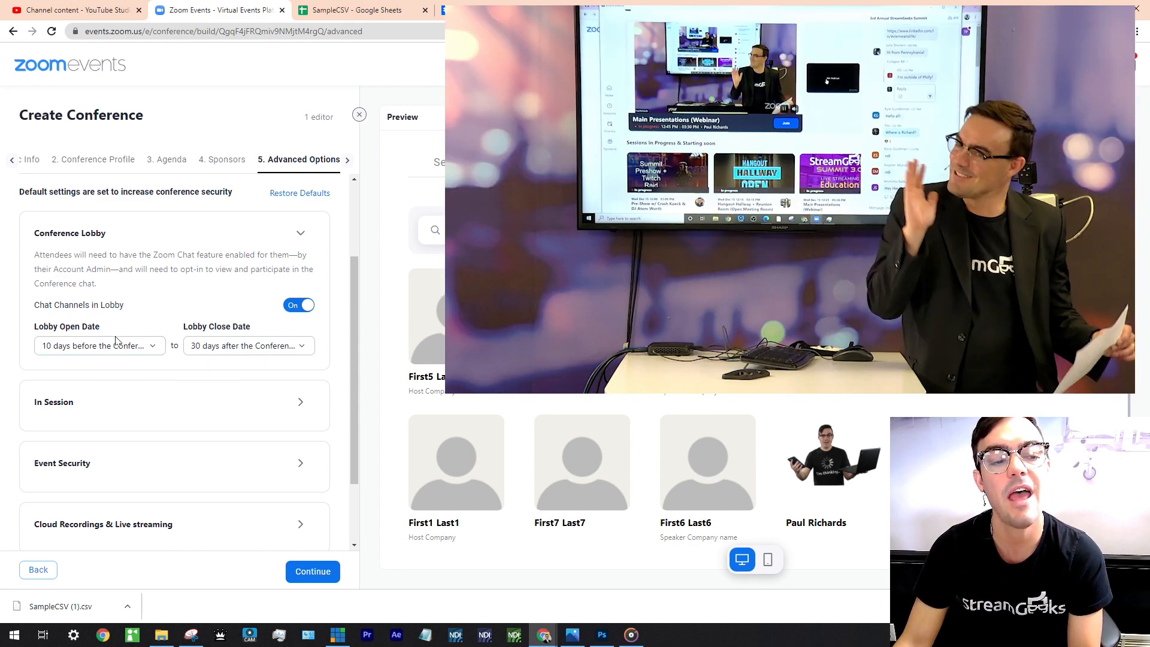
Check lobby open/close dates and turn on HD screen sharing, HD attendee video and 1080p.
{"action": "left_click", "coordinate": [151, 347]}
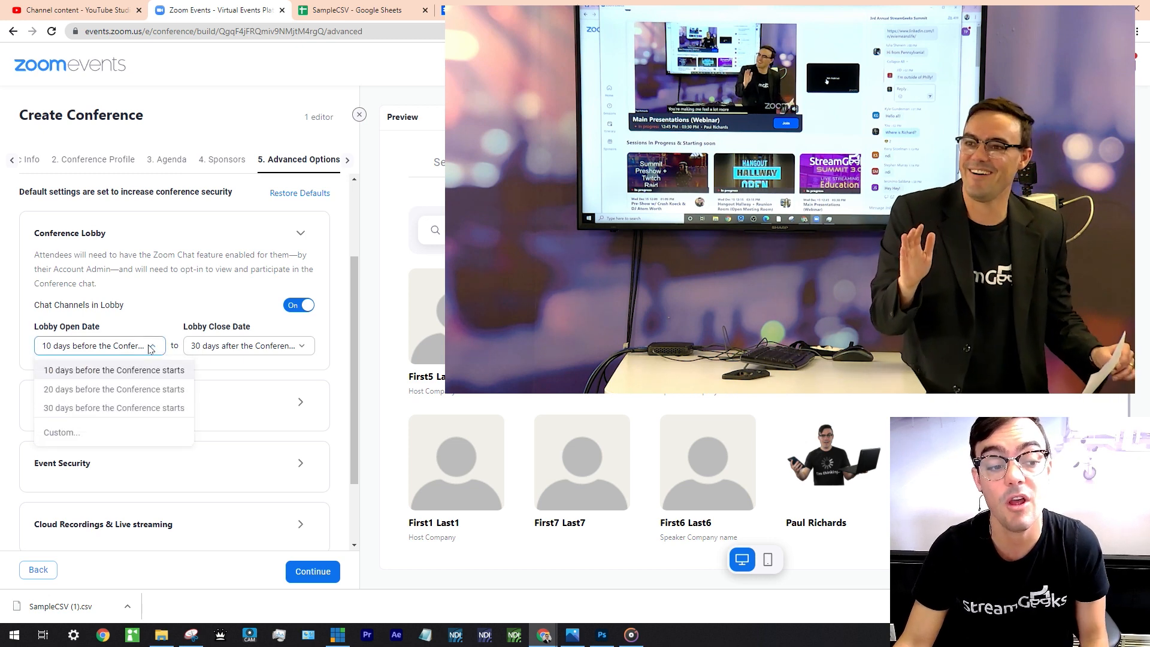
{"action": "left_click", "coordinate": [217, 347]}
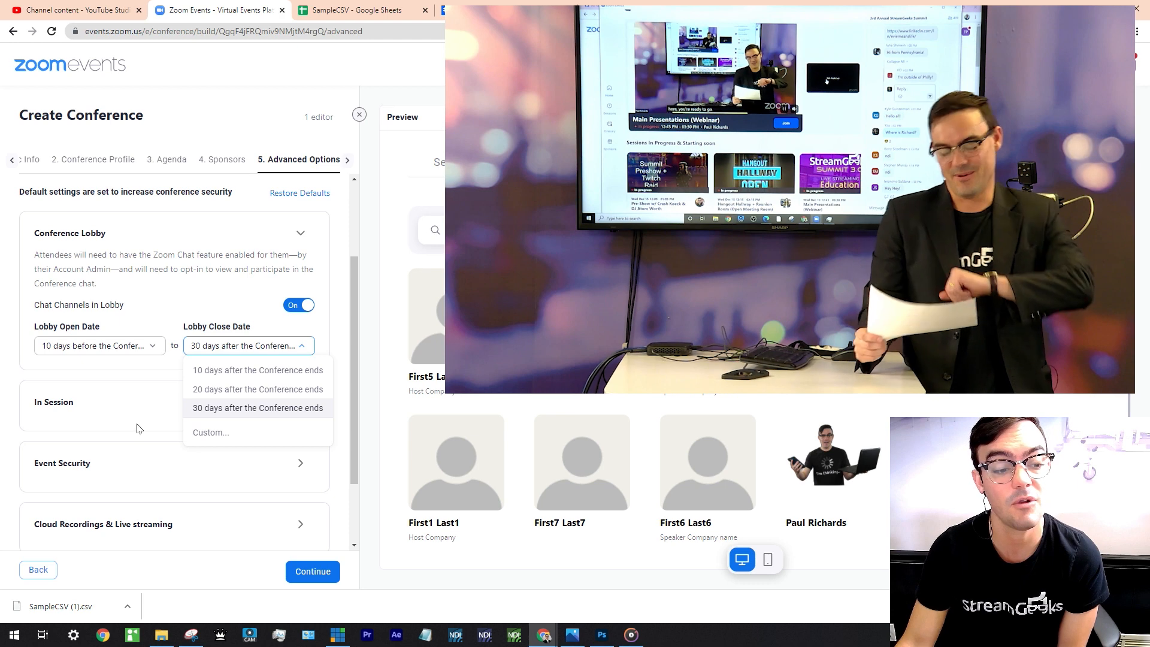
{"action": "left_click", "coordinate": [116, 407]}
{"action": "scroll", "coordinate": [130, 398], "scroll_direction": "down", "scroll_amount": 1}
{"action": "scroll", "coordinate": [131, 397], "scroll_direction": "down", "scroll_amount": 3}
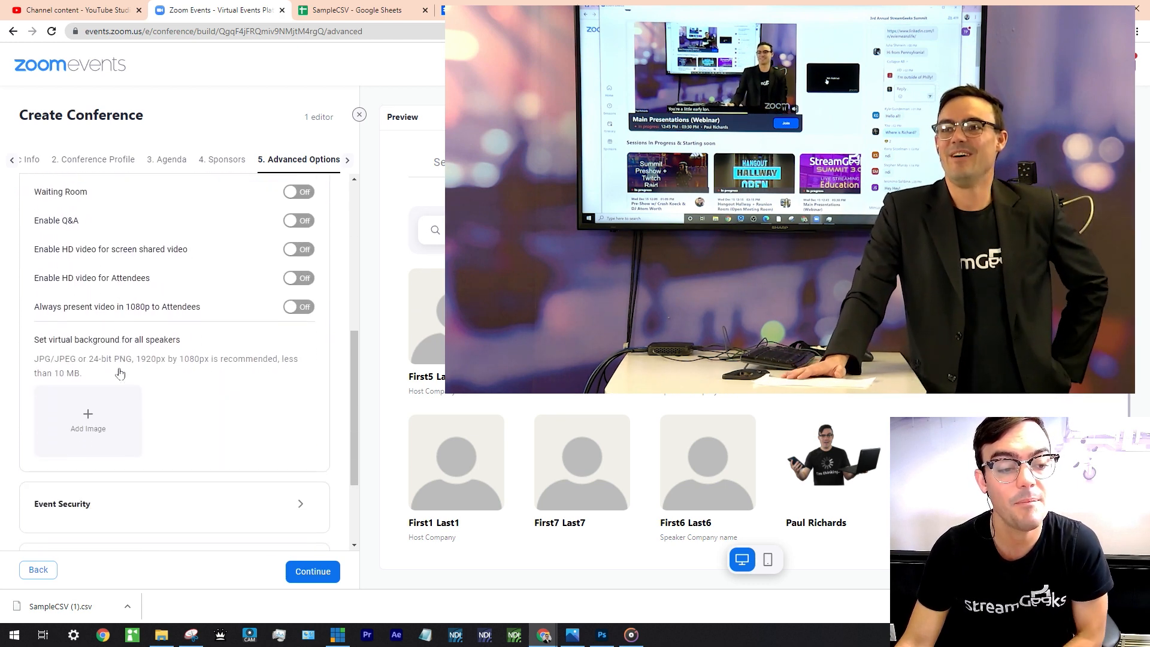
{"action": "scroll", "coordinate": [240, 359], "scroll_direction": "up", "scroll_amount": 1}
{"action": "left_click", "coordinate": [298, 309]}
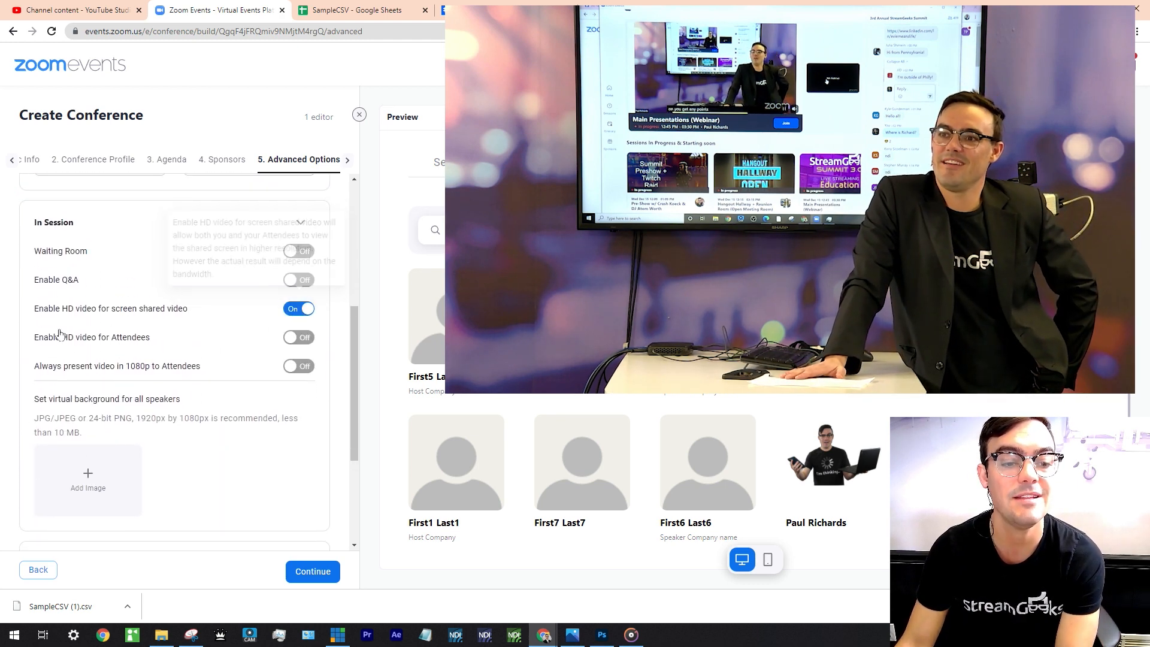
{"action": "left_click", "coordinate": [298, 337]}
{"action": "left_click", "coordinate": [296, 366]}
Expand security and recording settings and enable cloud recording for the conference.
{"action": "scroll", "coordinate": [152, 448], "scroll_direction": "down", "scroll_amount": 3}
{"action": "left_click", "coordinate": [196, 392]}
{"action": "scroll", "coordinate": [198, 393], "scroll_direction": "down", "scroll_amount": 2}
{"action": "left_click", "coordinate": [196, 427]}
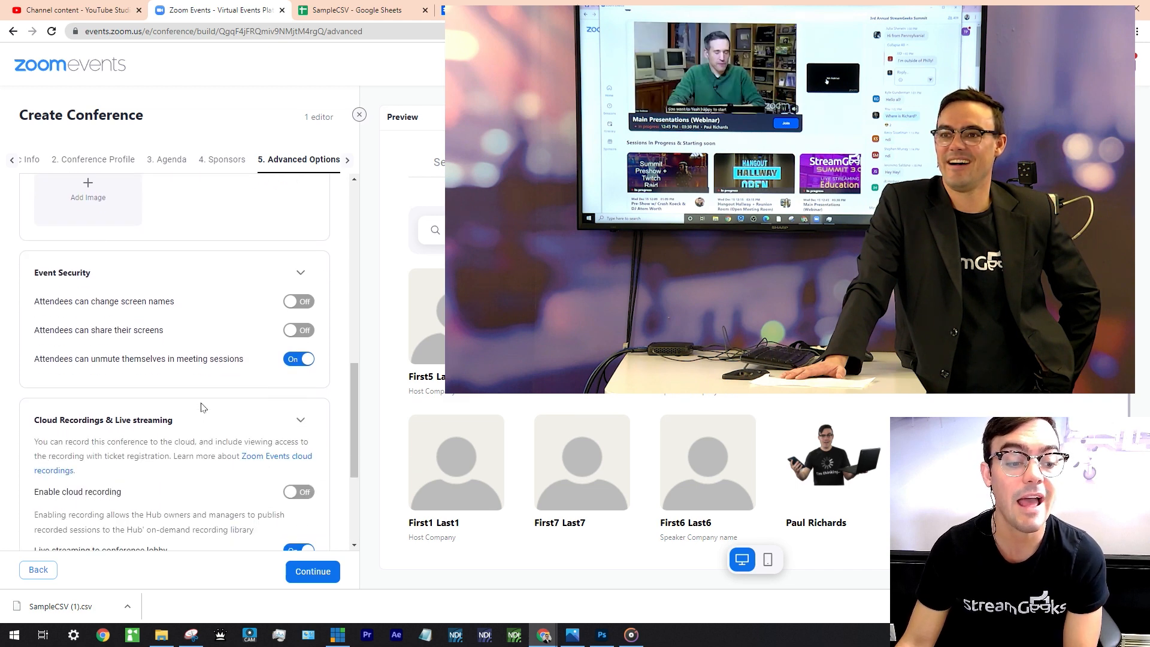
{"action": "scroll", "coordinate": [204, 401], "scroll_direction": "down", "scroll_amount": 3}
{"action": "left_click", "coordinate": [298, 324]}
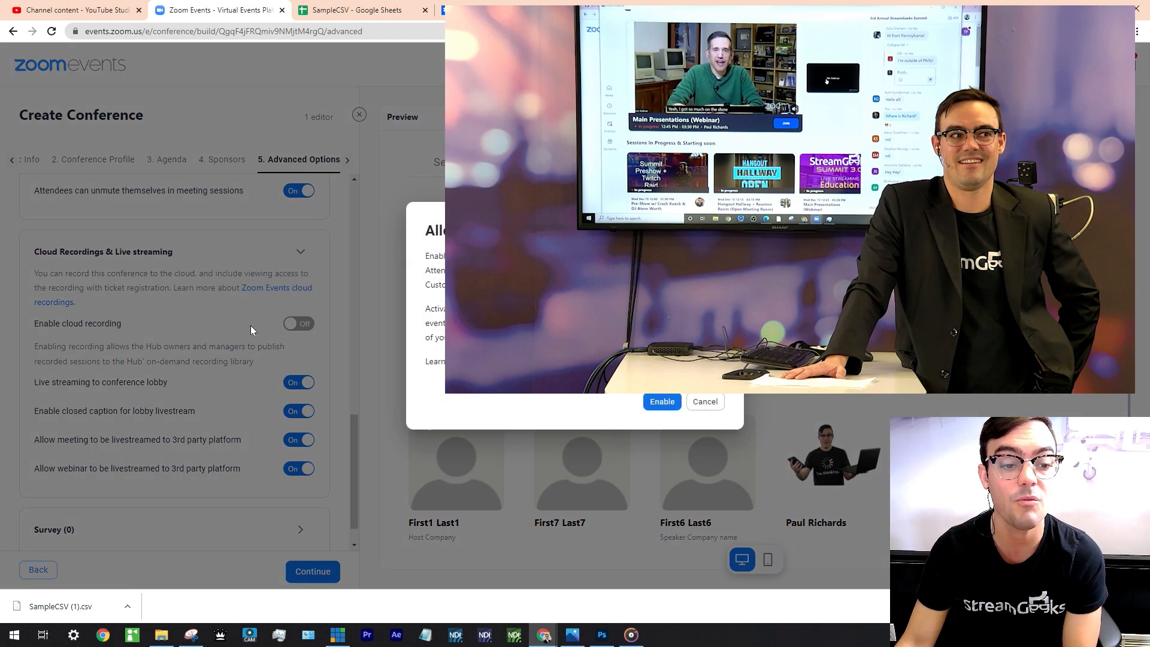
{"action": "left_click", "coordinate": [644, 405]}
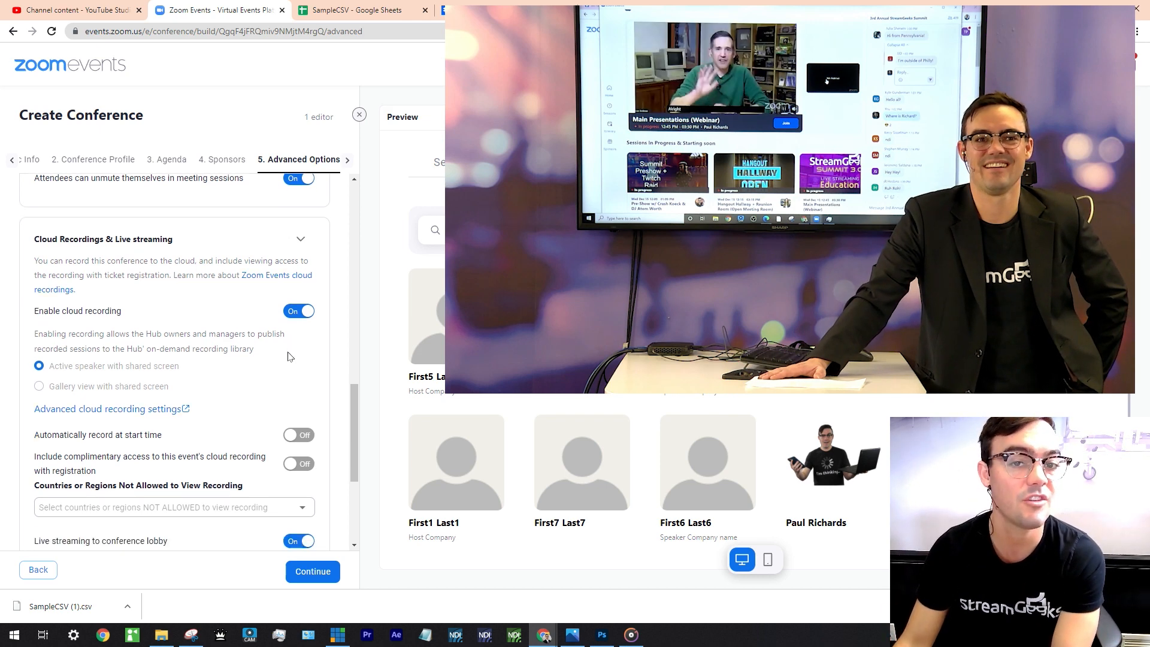
Expand the Survey options, then move on to the 6. Tickets step.
{"action": "scroll", "coordinate": [292, 351], "scroll_direction": "down", "scroll_amount": 1}
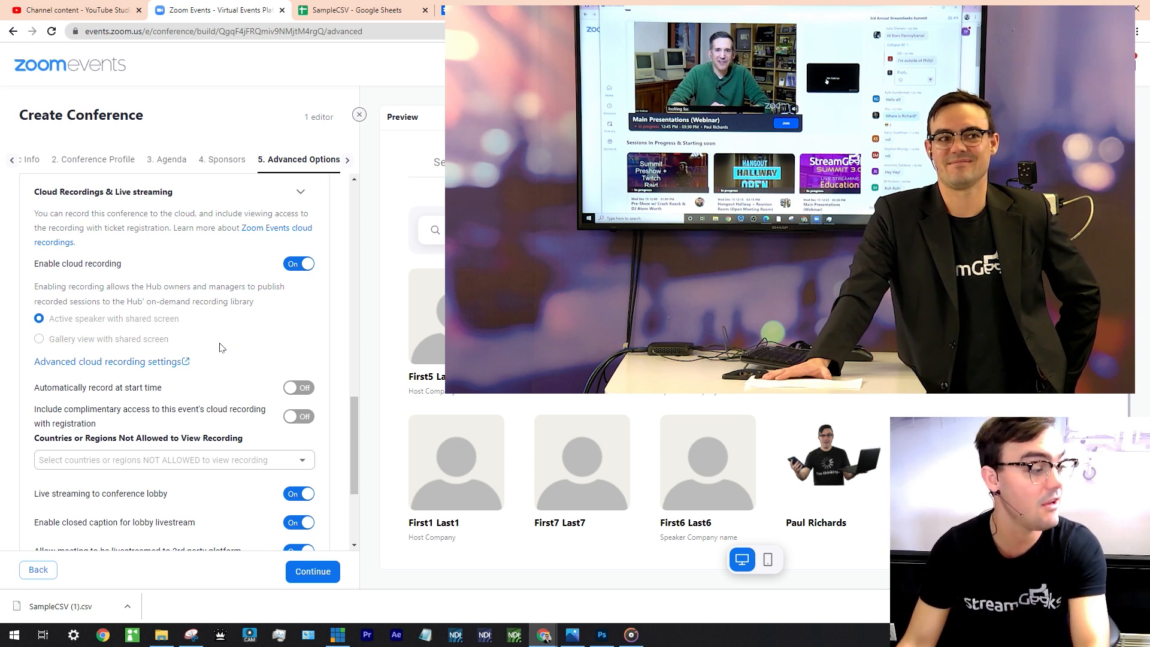
{"action": "scroll", "coordinate": [213, 362], "scroll_direction": "down", "scroll_amount": 3}
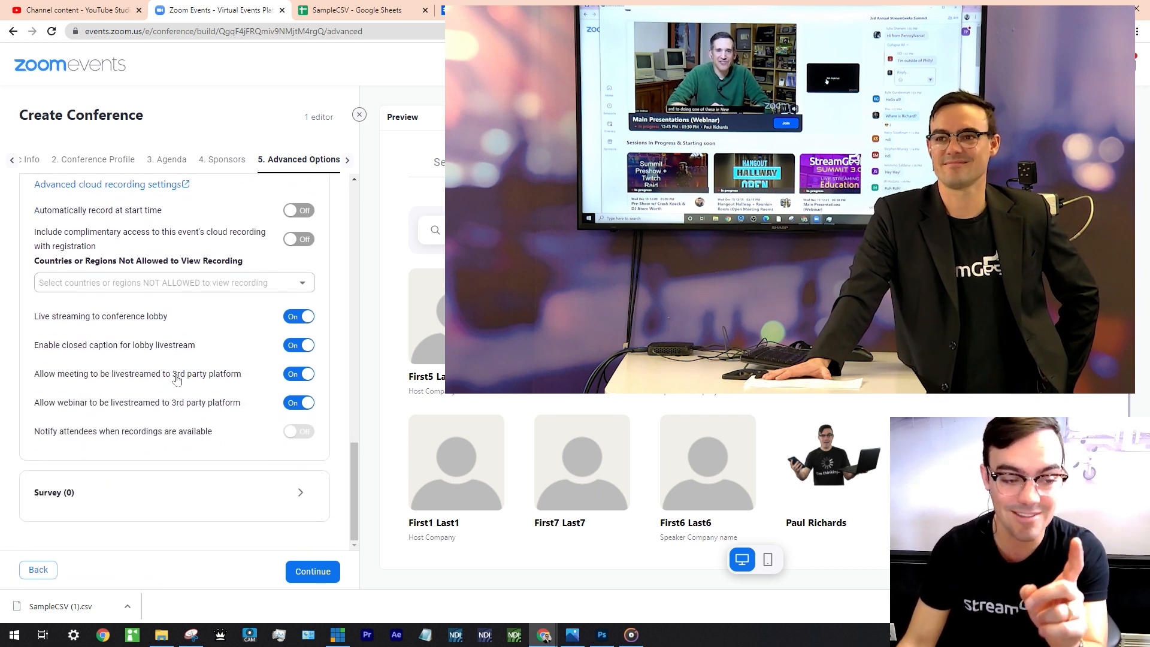
{"action": "left_click", "coordinate": [207, 497]}
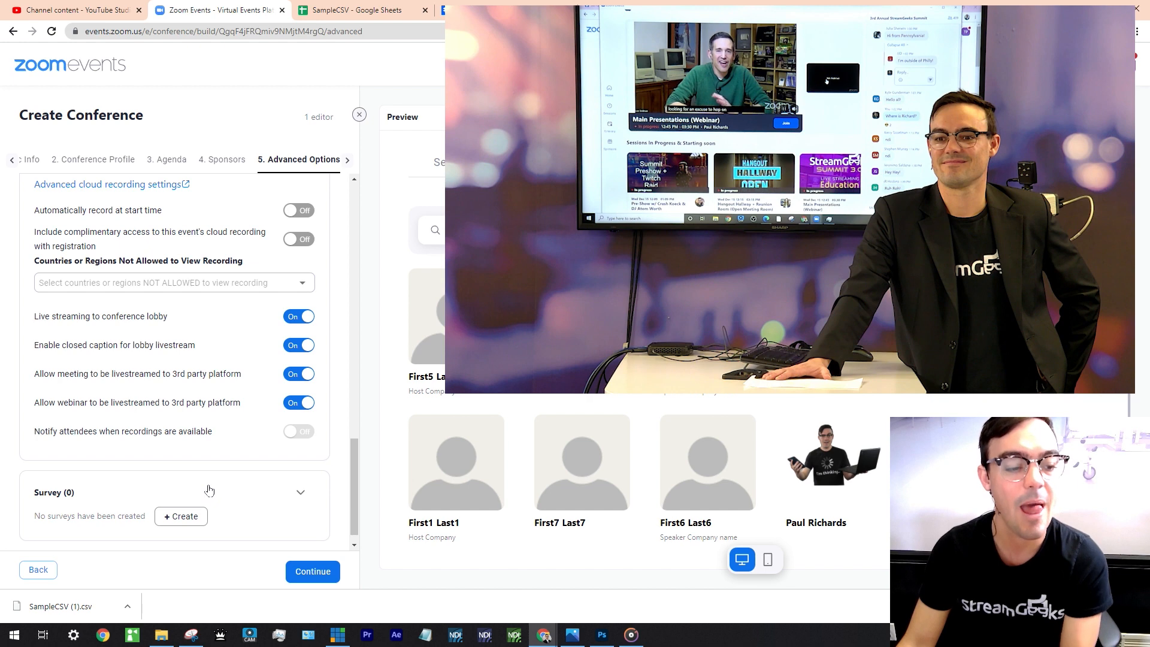
{"action": "scroll", "coordinate": [282, 214], "scroll_direction": "up", "scroll_amount": 1}
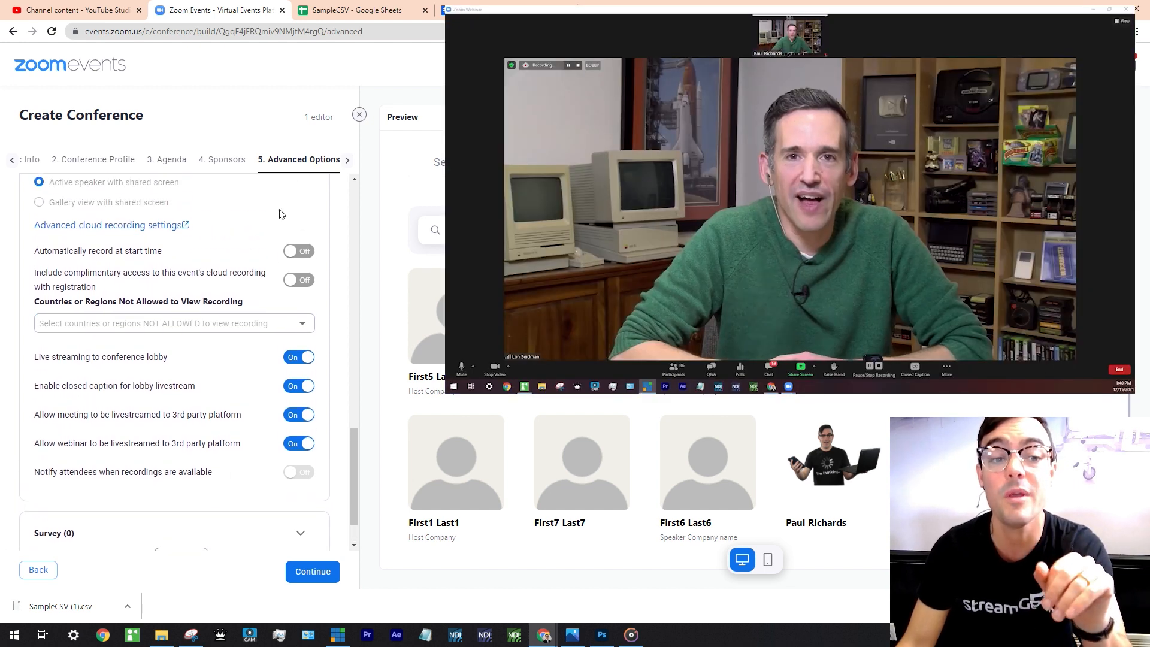
{"action": "left_click", "coordinate": [347, 161]}
{"action": "left_click", "coordinate": [334, 163]}
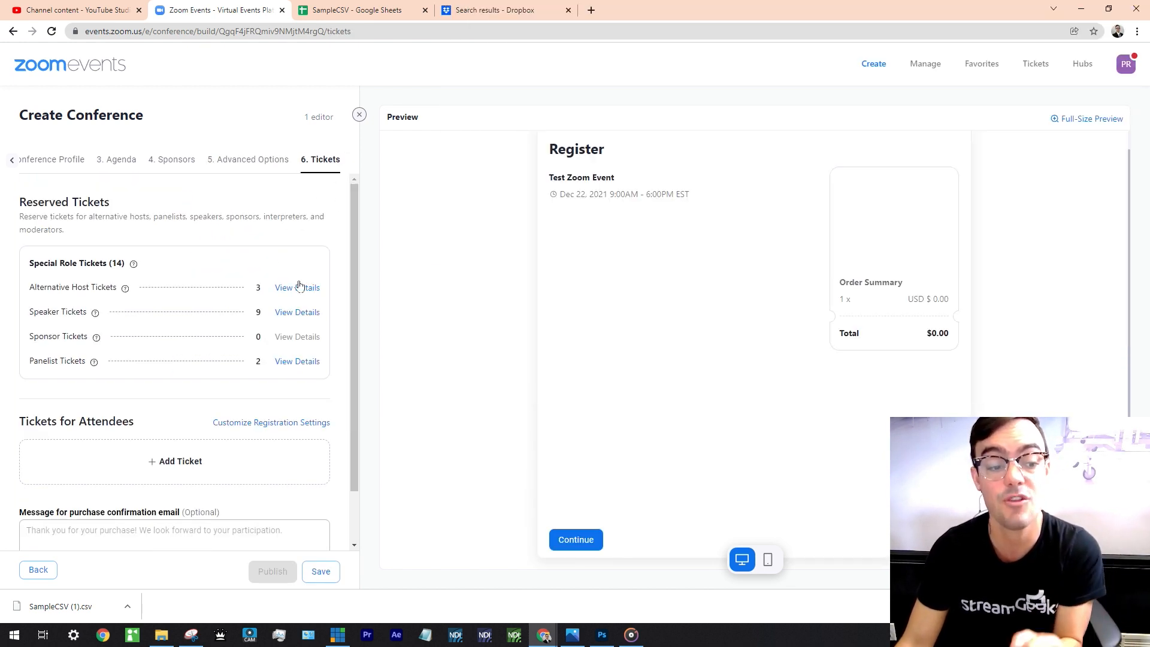
Add a 'Free Ticket' with quantity 400 covering Track1 and Track2, and save it.
{"action": "scroll", "coordinate": [269, 360], "scroll_direction": "down", "scroll_amount": 1}
{"action": "left_click", "coordinate": [255, 400]}
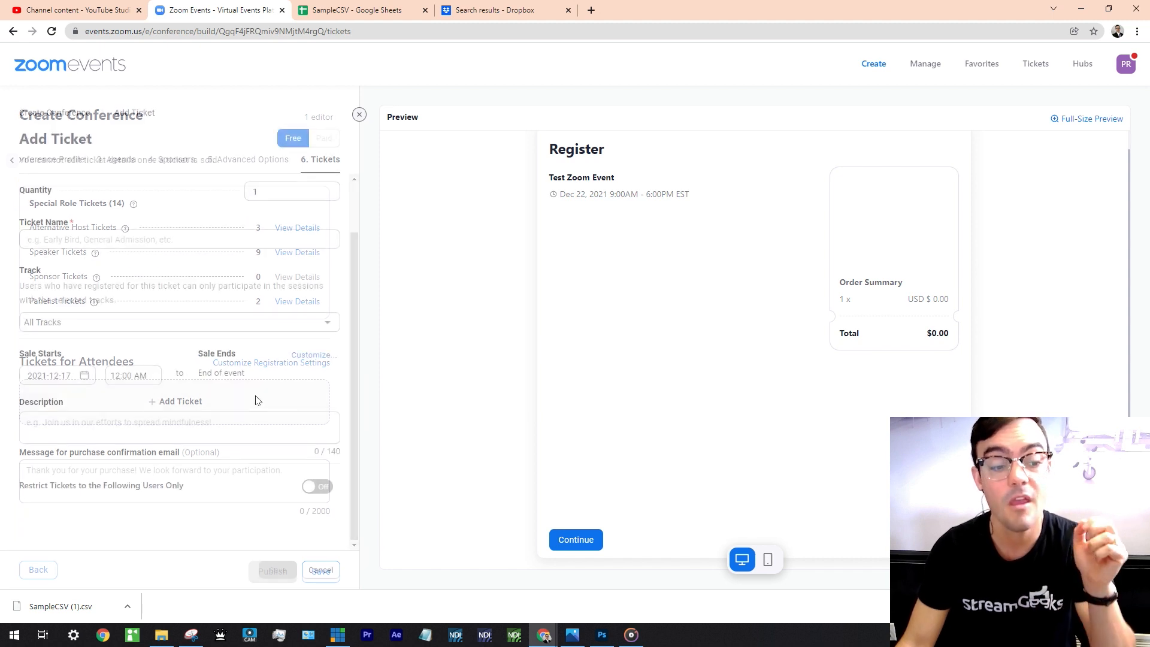
{"action": "left_click", "coordinate": [254, 191]}
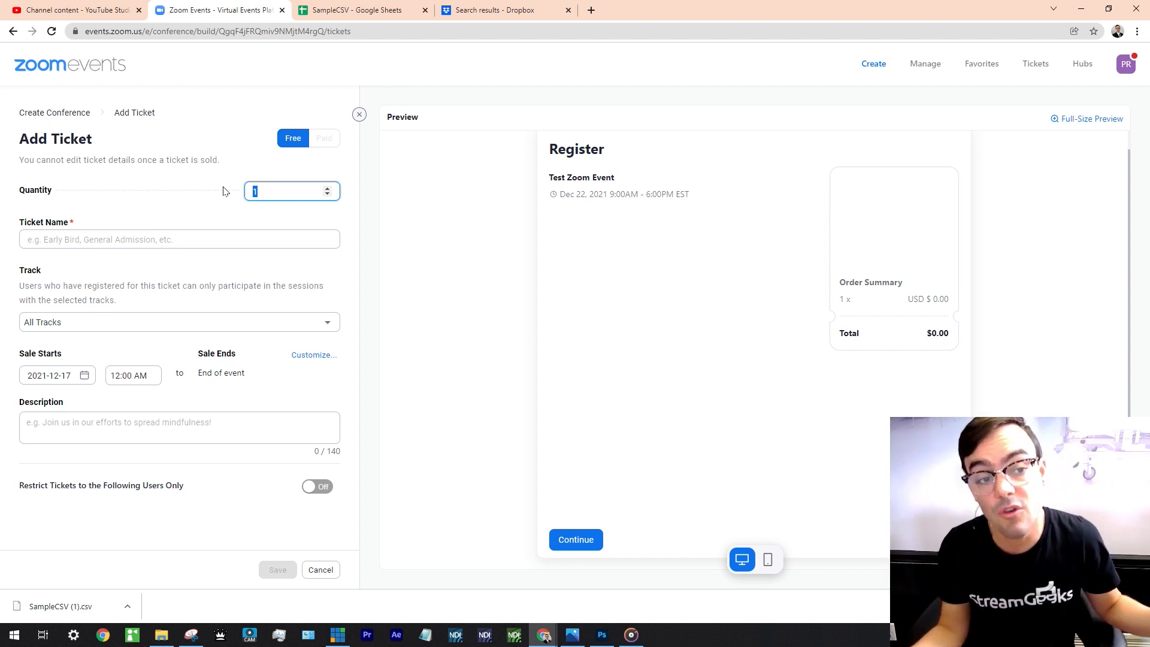
{"action": "type", "text": "400"}
{"action": "left_click", "coordinate": [225, 240]}
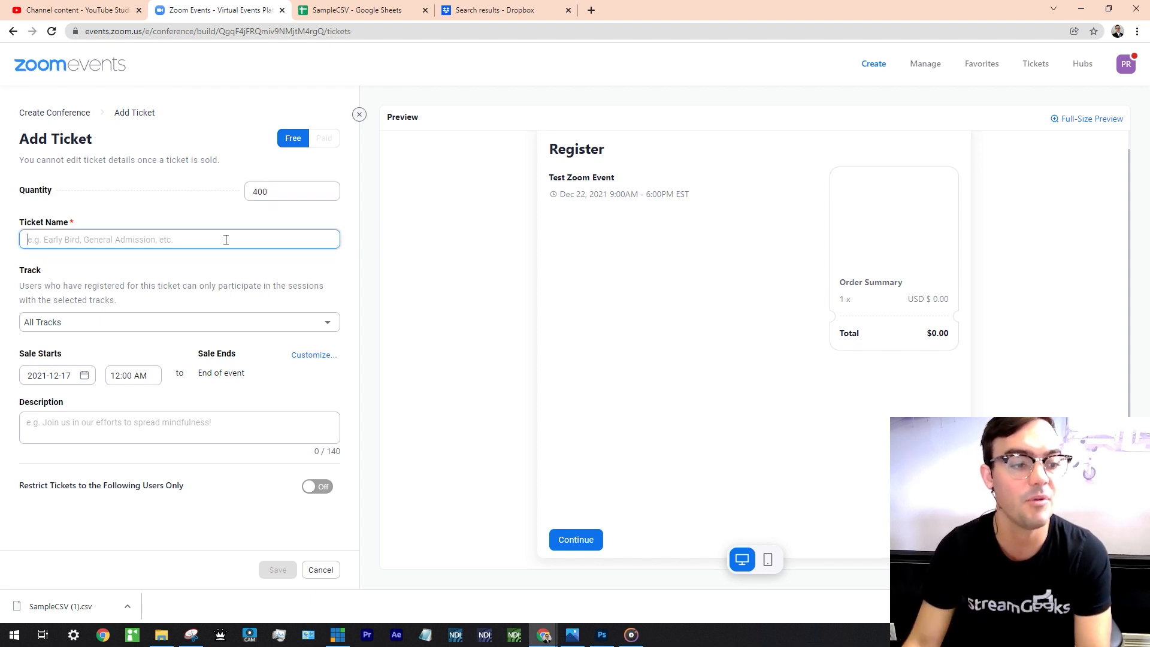
{"action": "type", "text": "Free TIcket"}
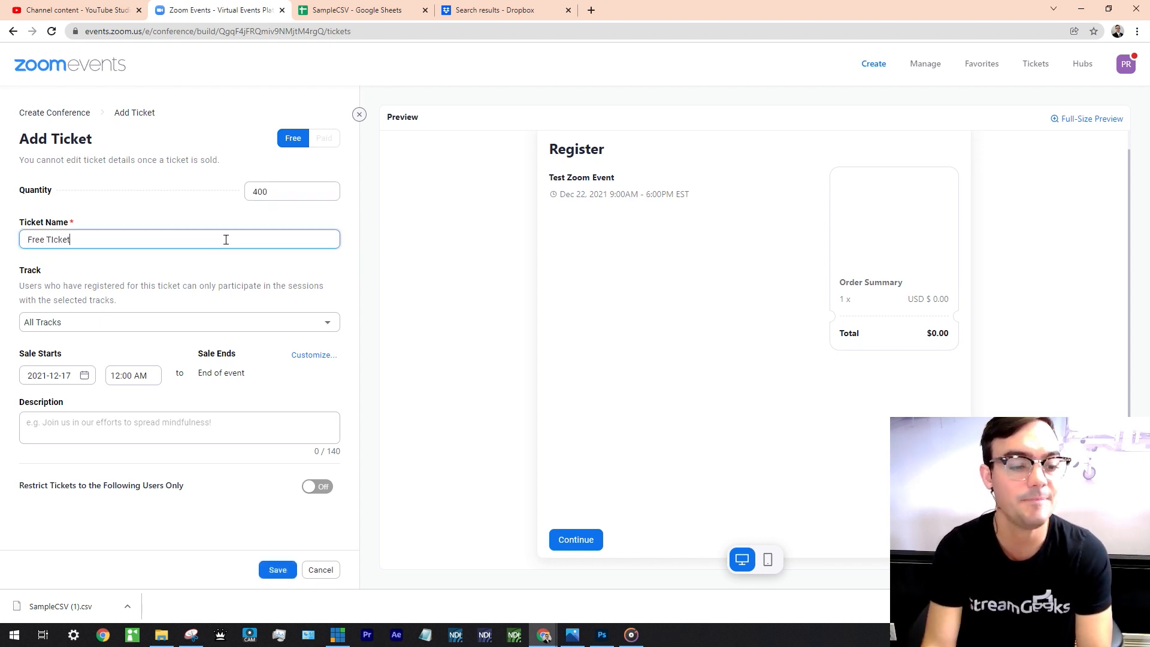
{"action": "left_click", "coordinate": [206, 322]}
{"action": "left_click", "coordinate": [163, 358]}
{"action": "left_click", "coordinate": [92, 384]}
{"action": "left_click", "coordinate": [186, 292]}
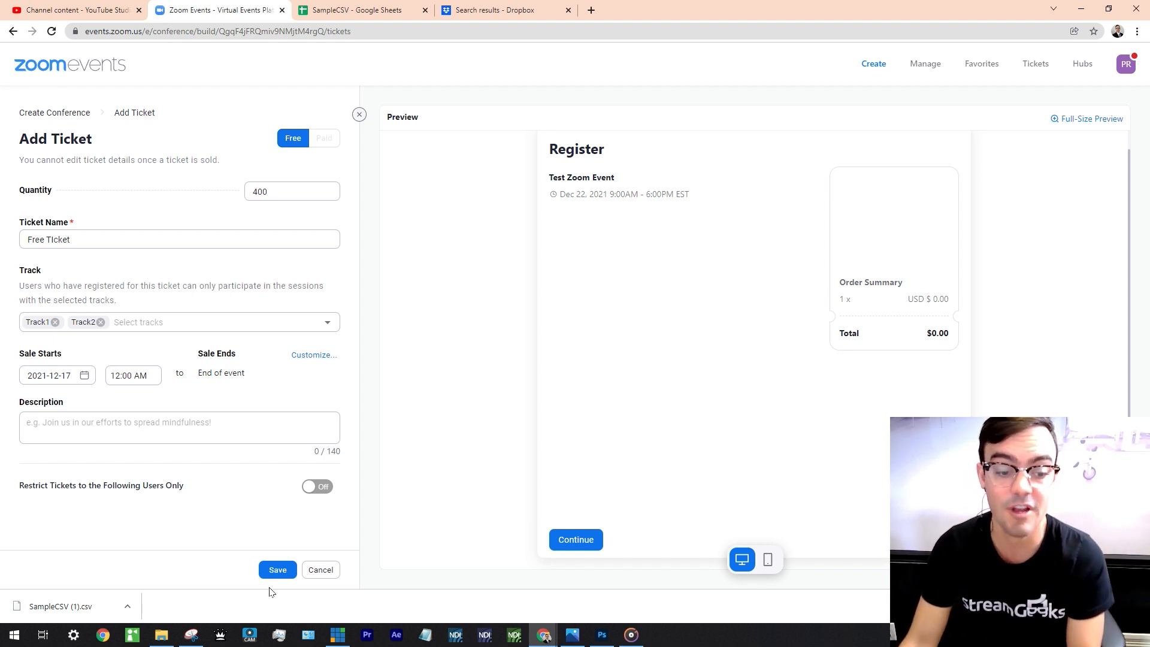
{"action": "left_click", "coordinate": [279, 570]}
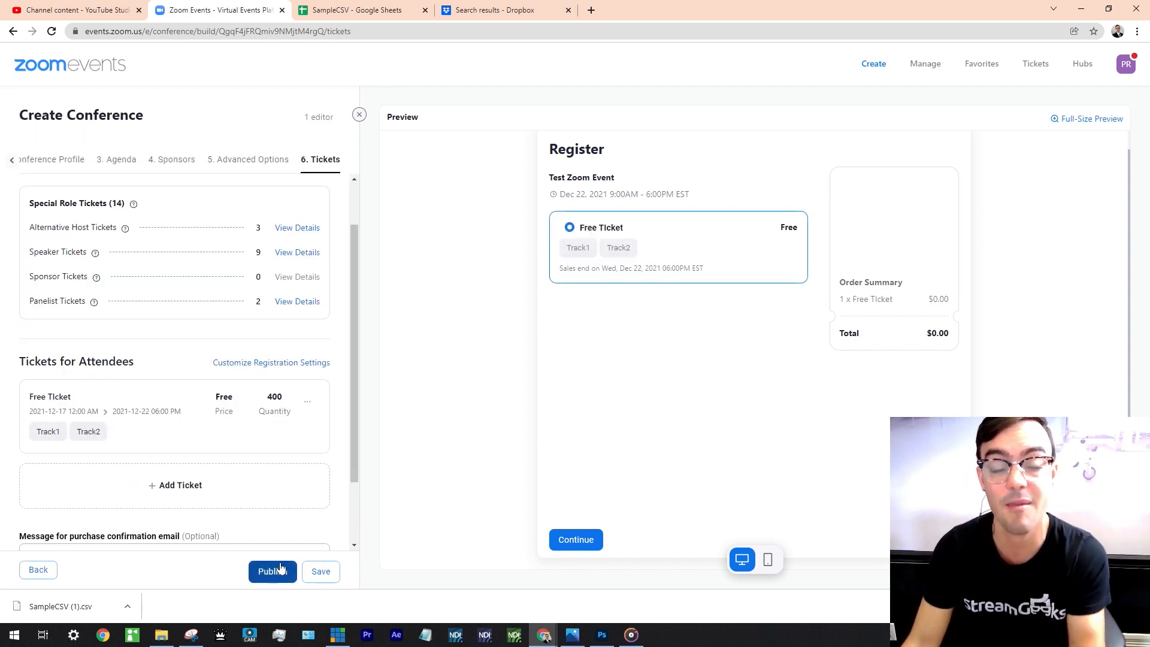
Try publishing the conference, then return to 2. Conference Profile after the missing-image refusal.
{"action": "scroll", "coordinate": [282, 515], "scroll_direction": "down", "scroll_amount": 3}
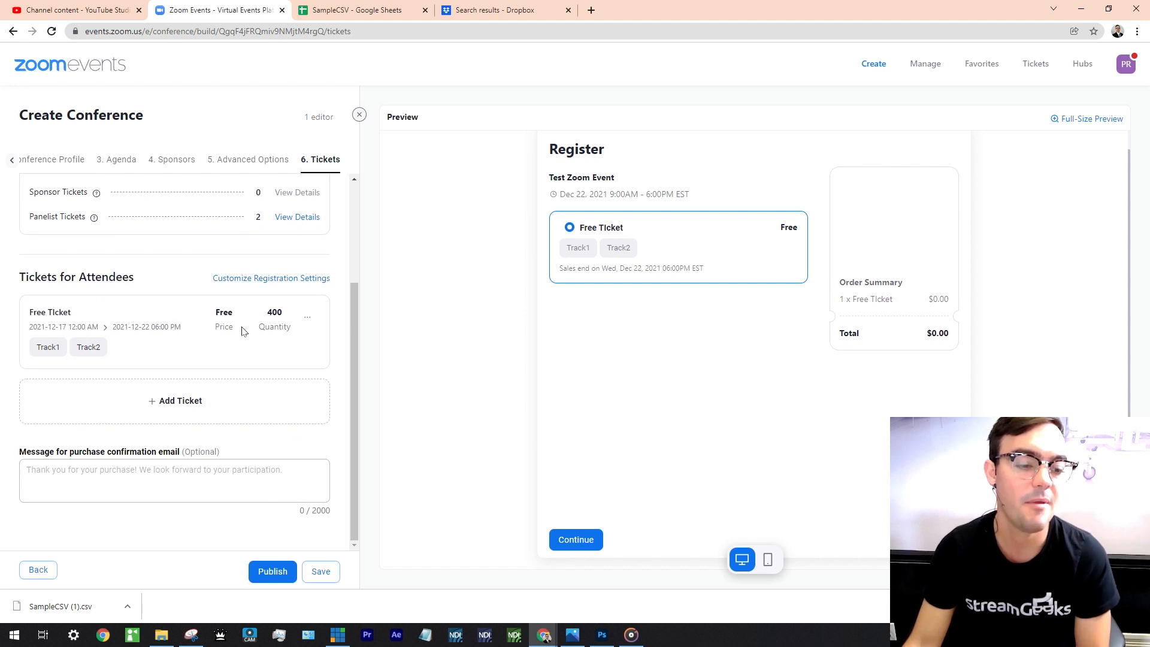
{"action": "scroll", "coordinate": [228, 354], "scroll_direction": "up", "scroll_amount": 5}
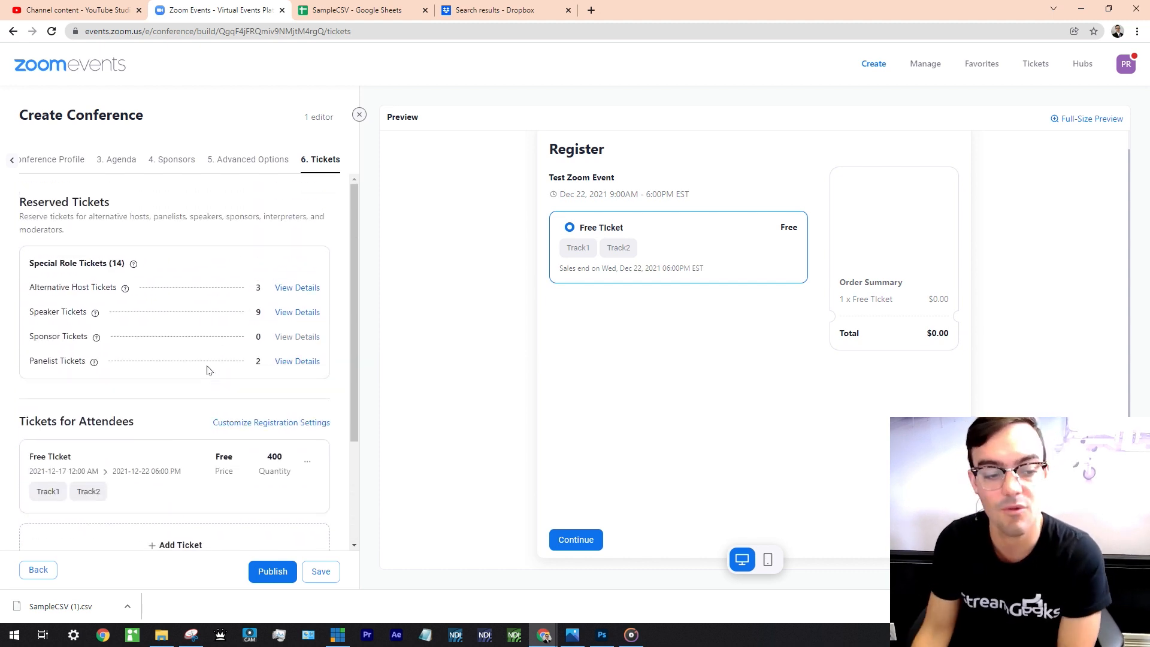
{"action": "scroll", "coordinate": [252, 419], "scroll_direction": "down", "scroll_amount": 3}
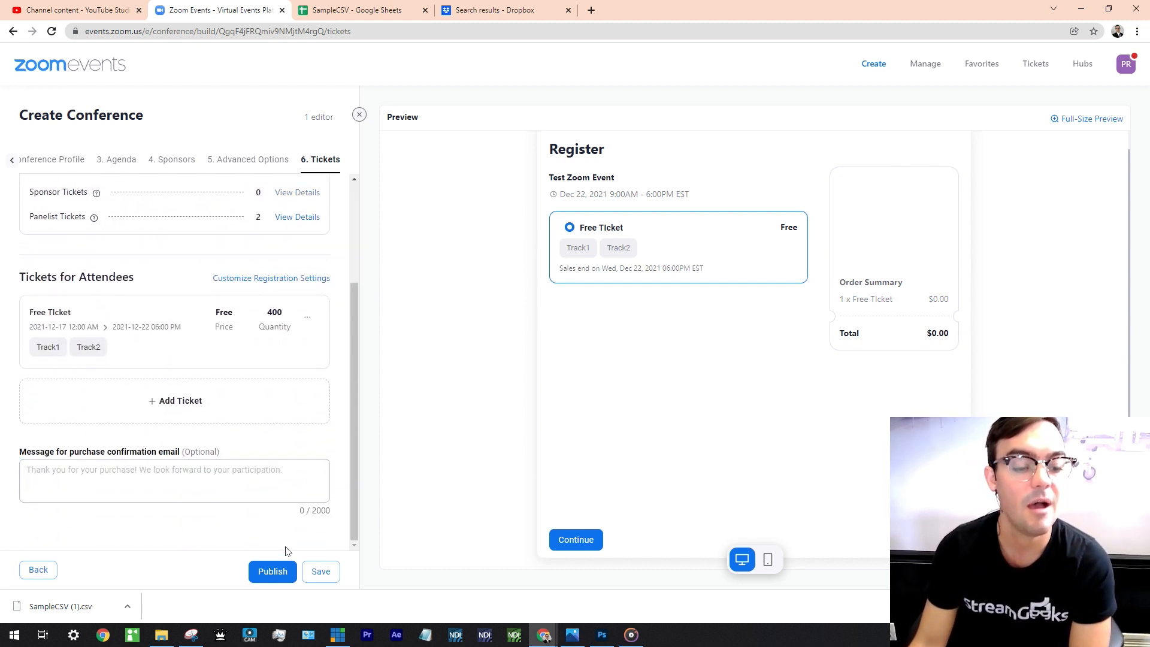
{"action": "left_click", "coordinate": [281, 571]}
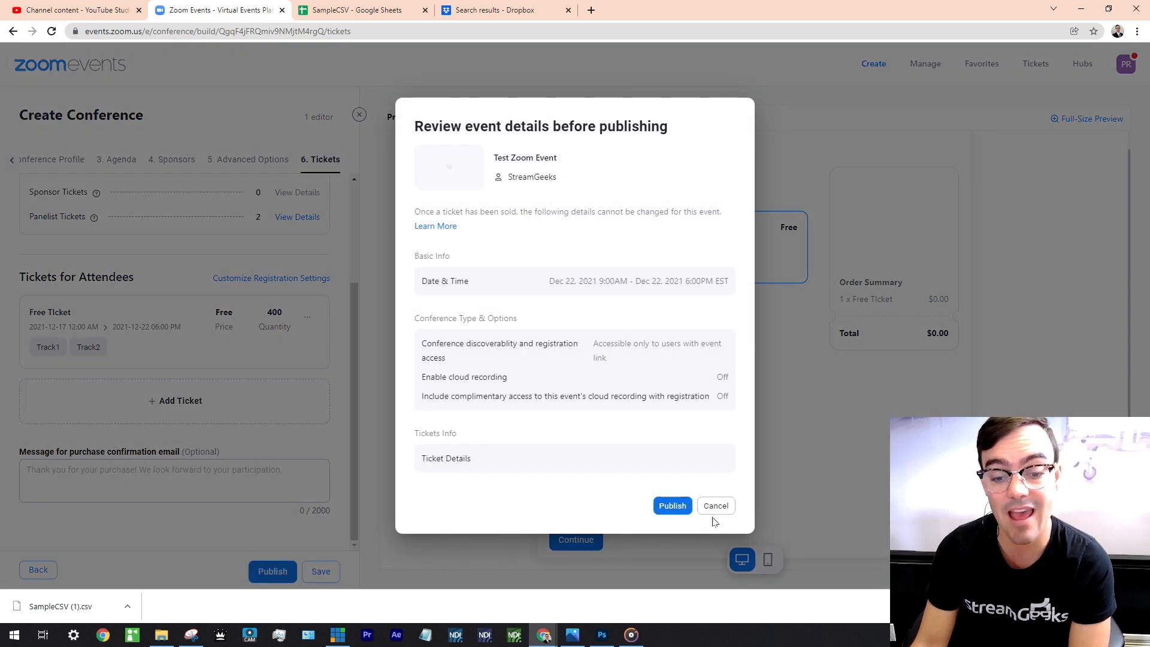
{"action": "left_click", "coordinate": [672, 506]}
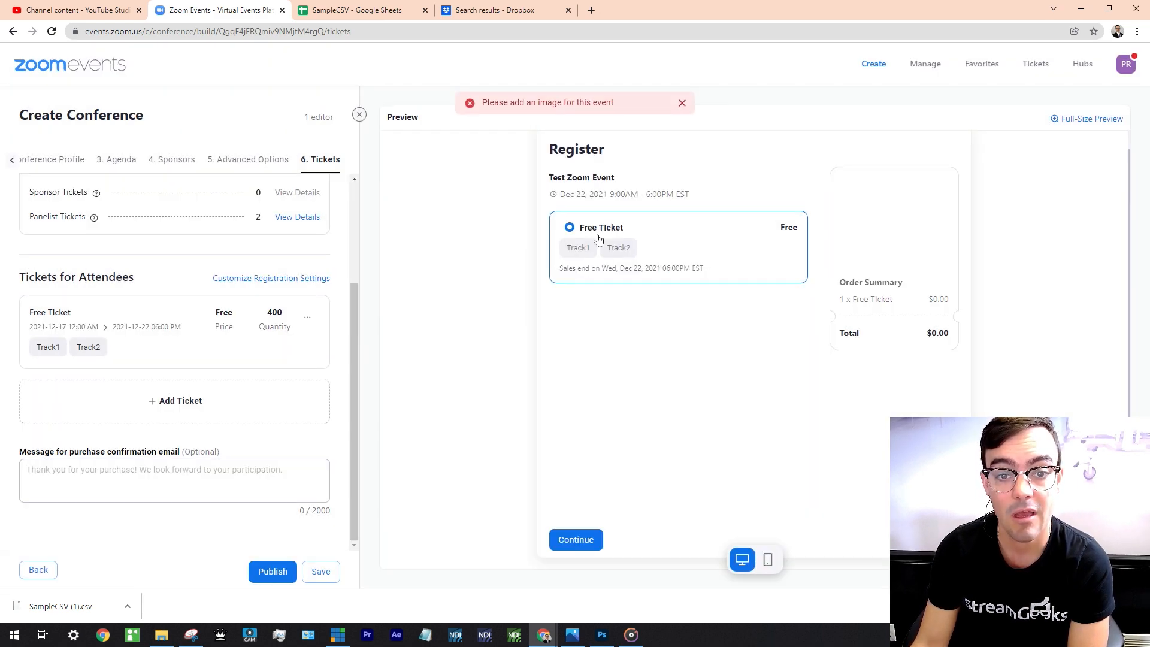
{"action": "left_click", "coordinate": [62, 167]}
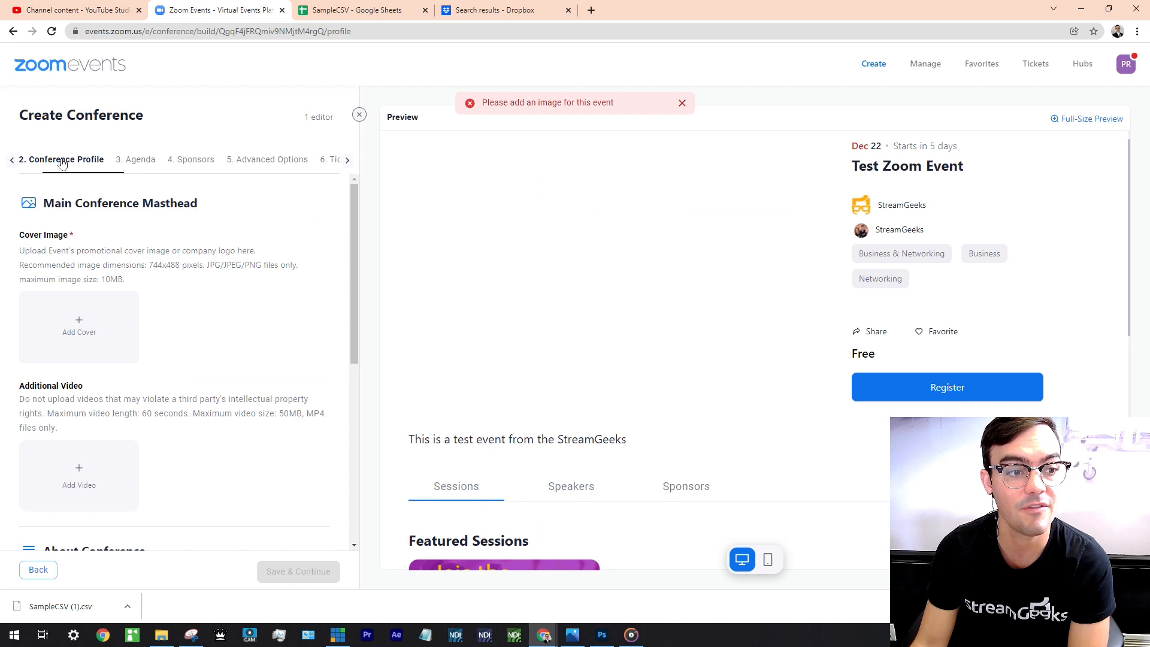
Set image '3 (2)' as the conference cover and save the profile.
{"action": "left_click", "coordinate": [66, 323]}
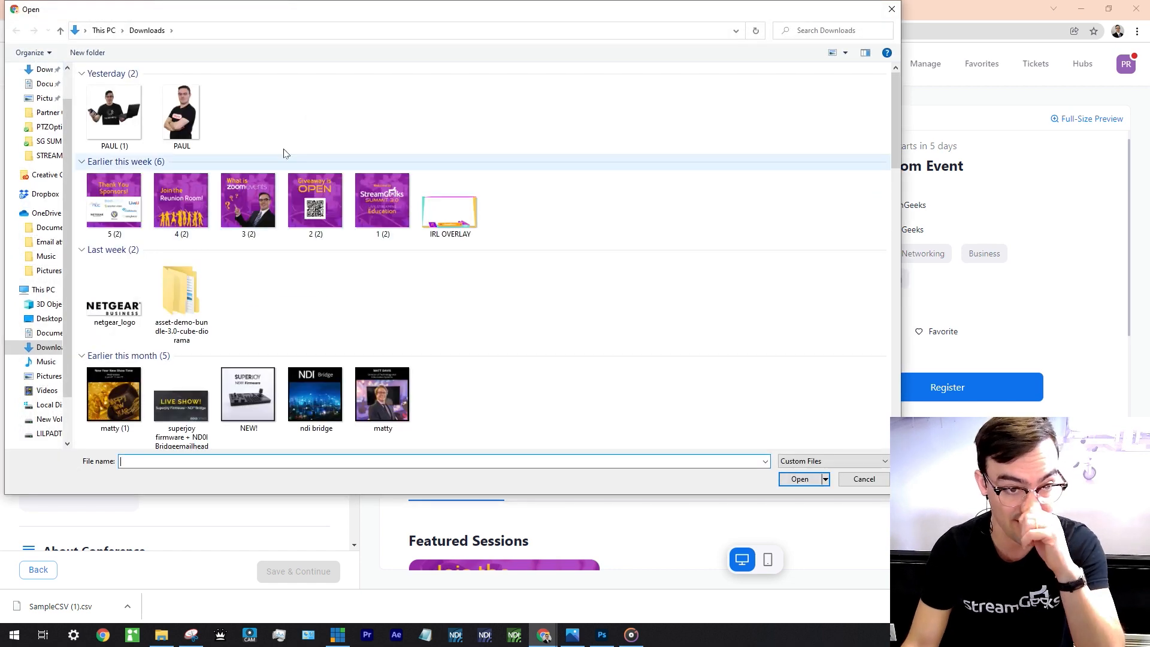
{"action": "double_click", "coordinate": [266, 209]}
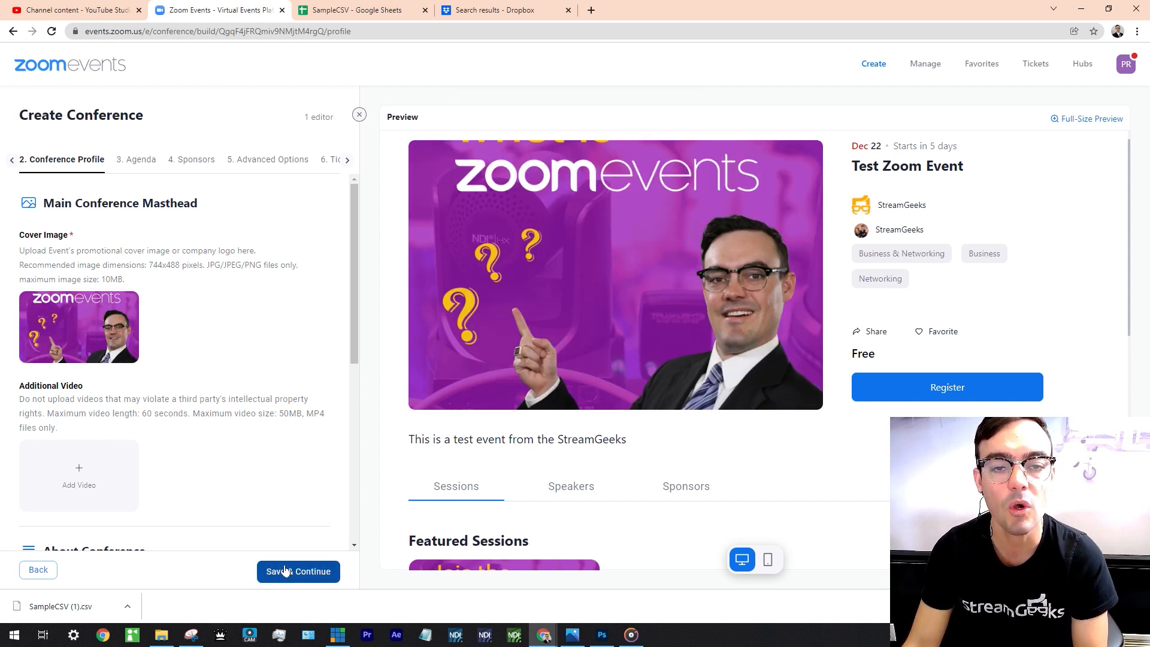
{"action": "left_click", "coordinate": [286, 572]}
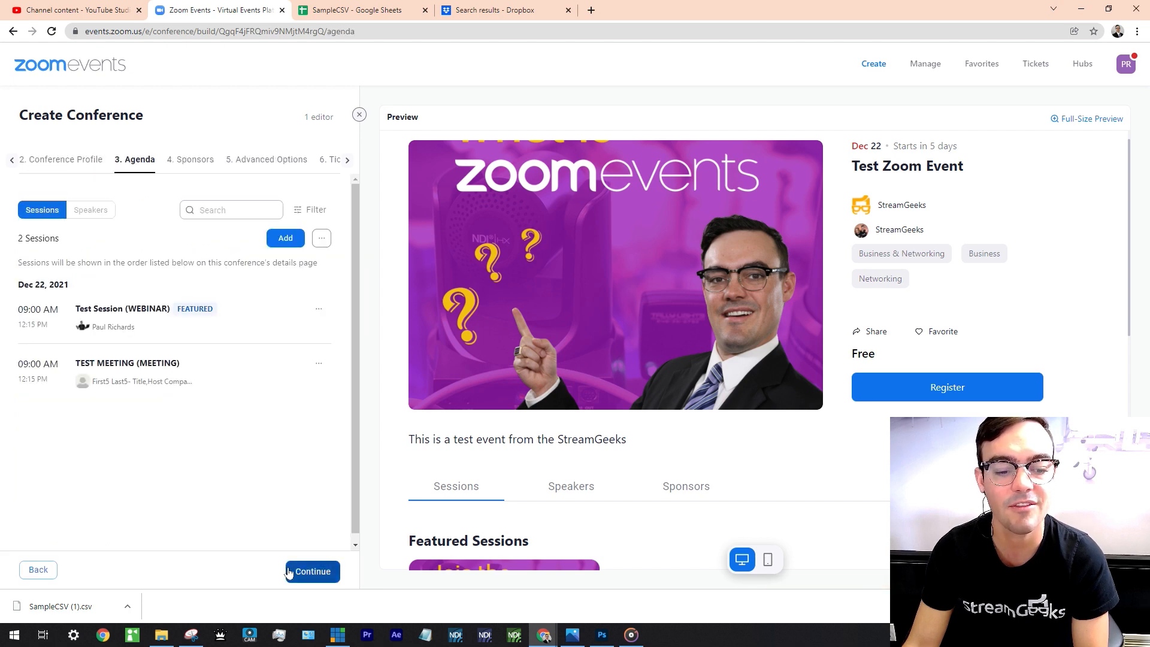
Continue through Sponsors and Advanced Options to Tickets, then publish Test Zoom Event.
{"action": "left_click", "coordinate": [293, 571]}
{"action": "left_click", "coordinate": [296, 572]}
{"action": "left_click", "coordinate": [302, 571]}
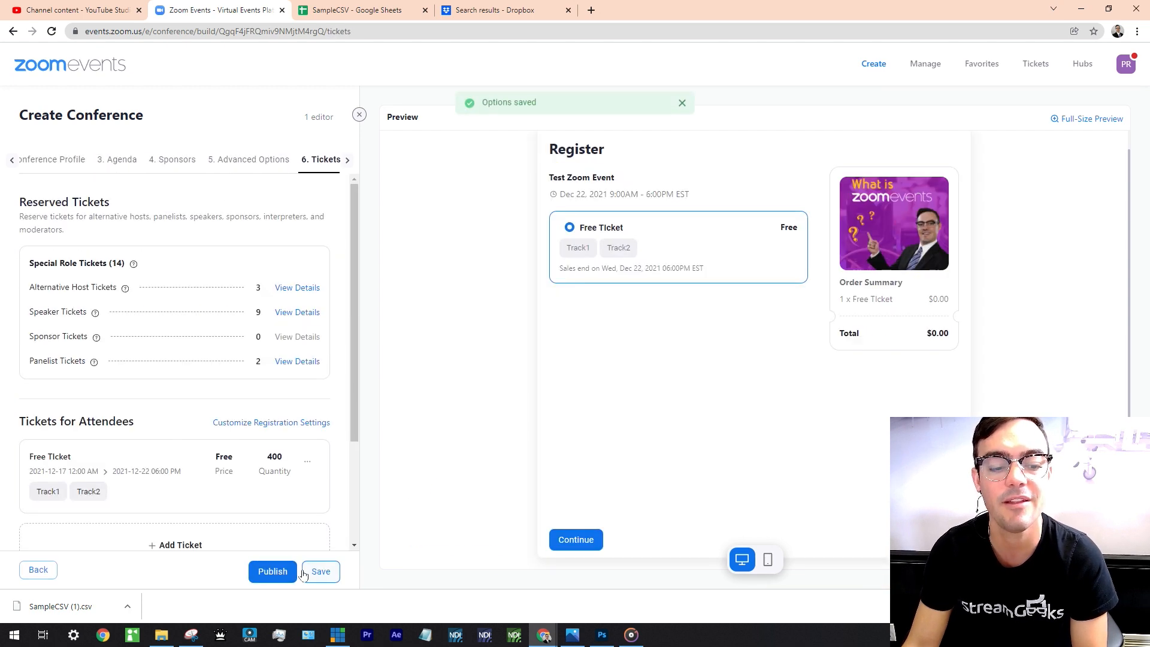
{"action": "left_click", "coordinate": [288, 574]}
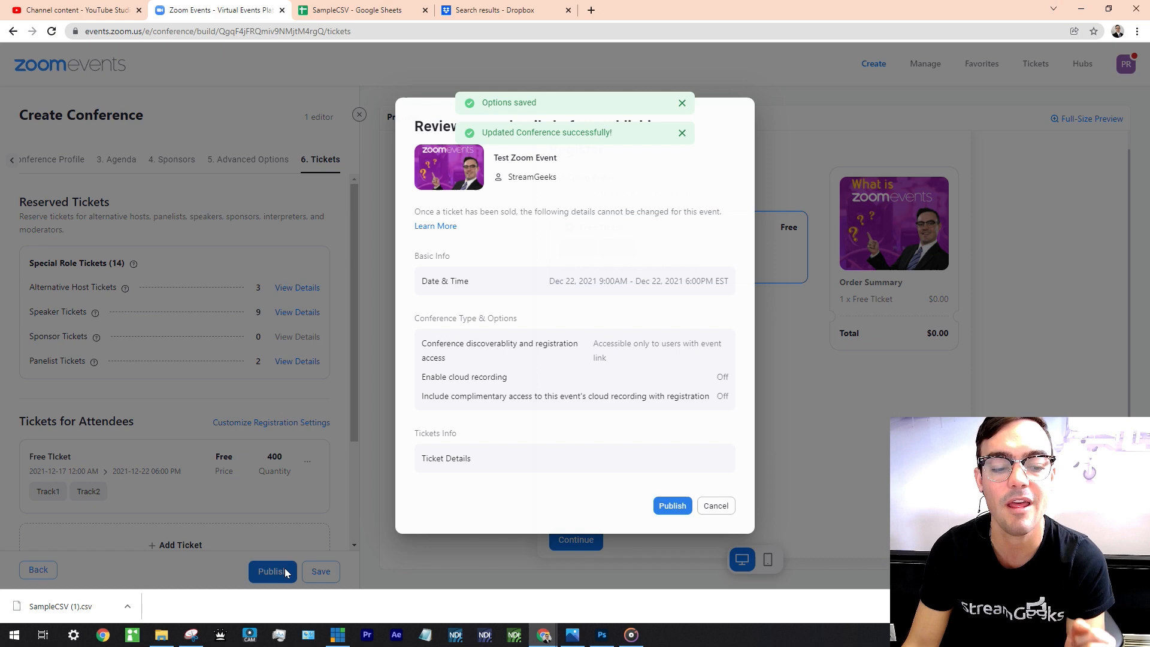
{"action": "left_click", "coordinate": [670, 506]}
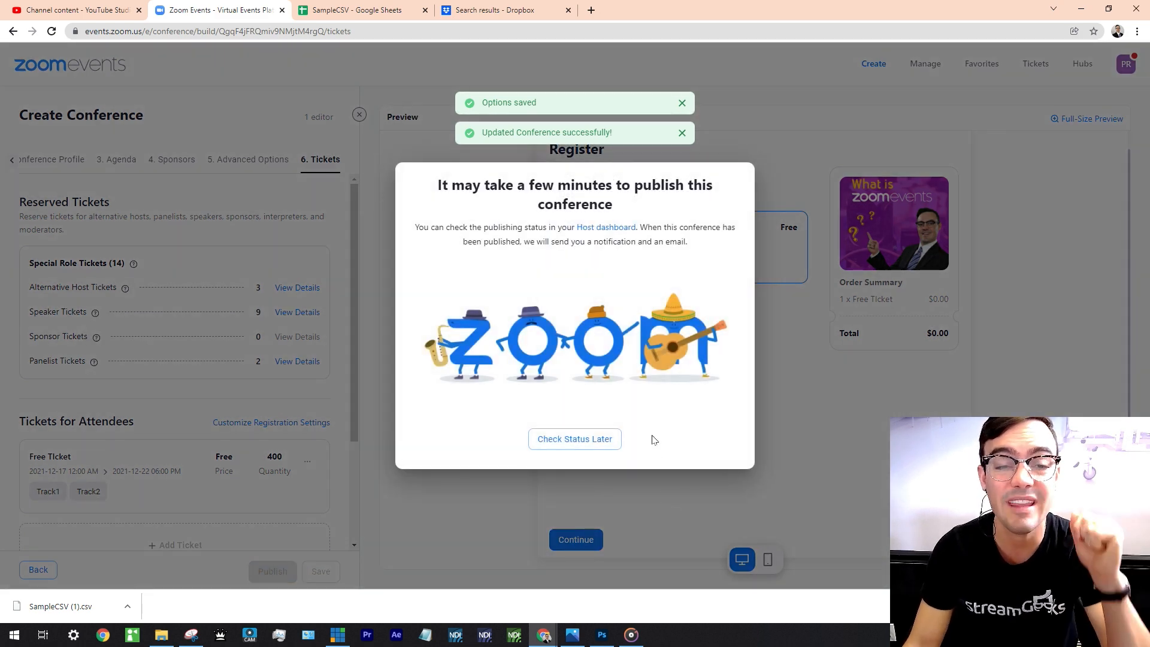